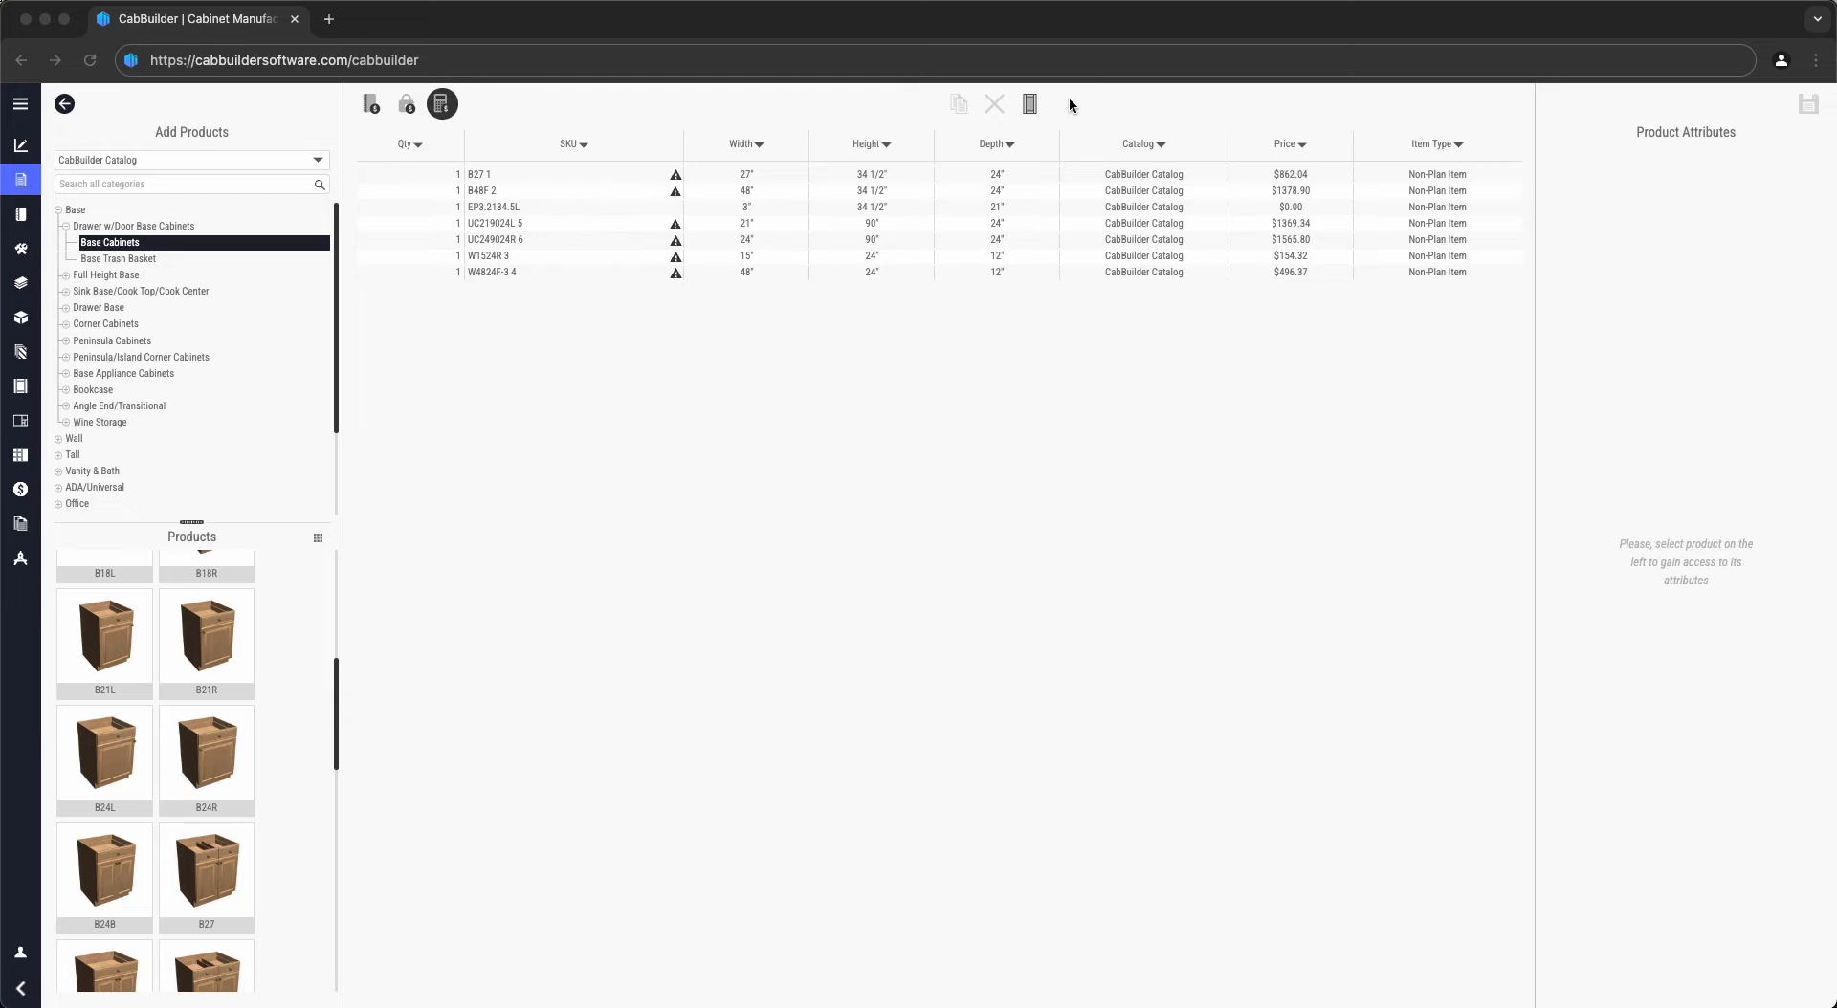
# - Inspect the 3/4 G1S Ply Birch panel stock: 48" × 96" sheet, 0.75" thick, left unchanged
pyautogui.click(1031, 104)
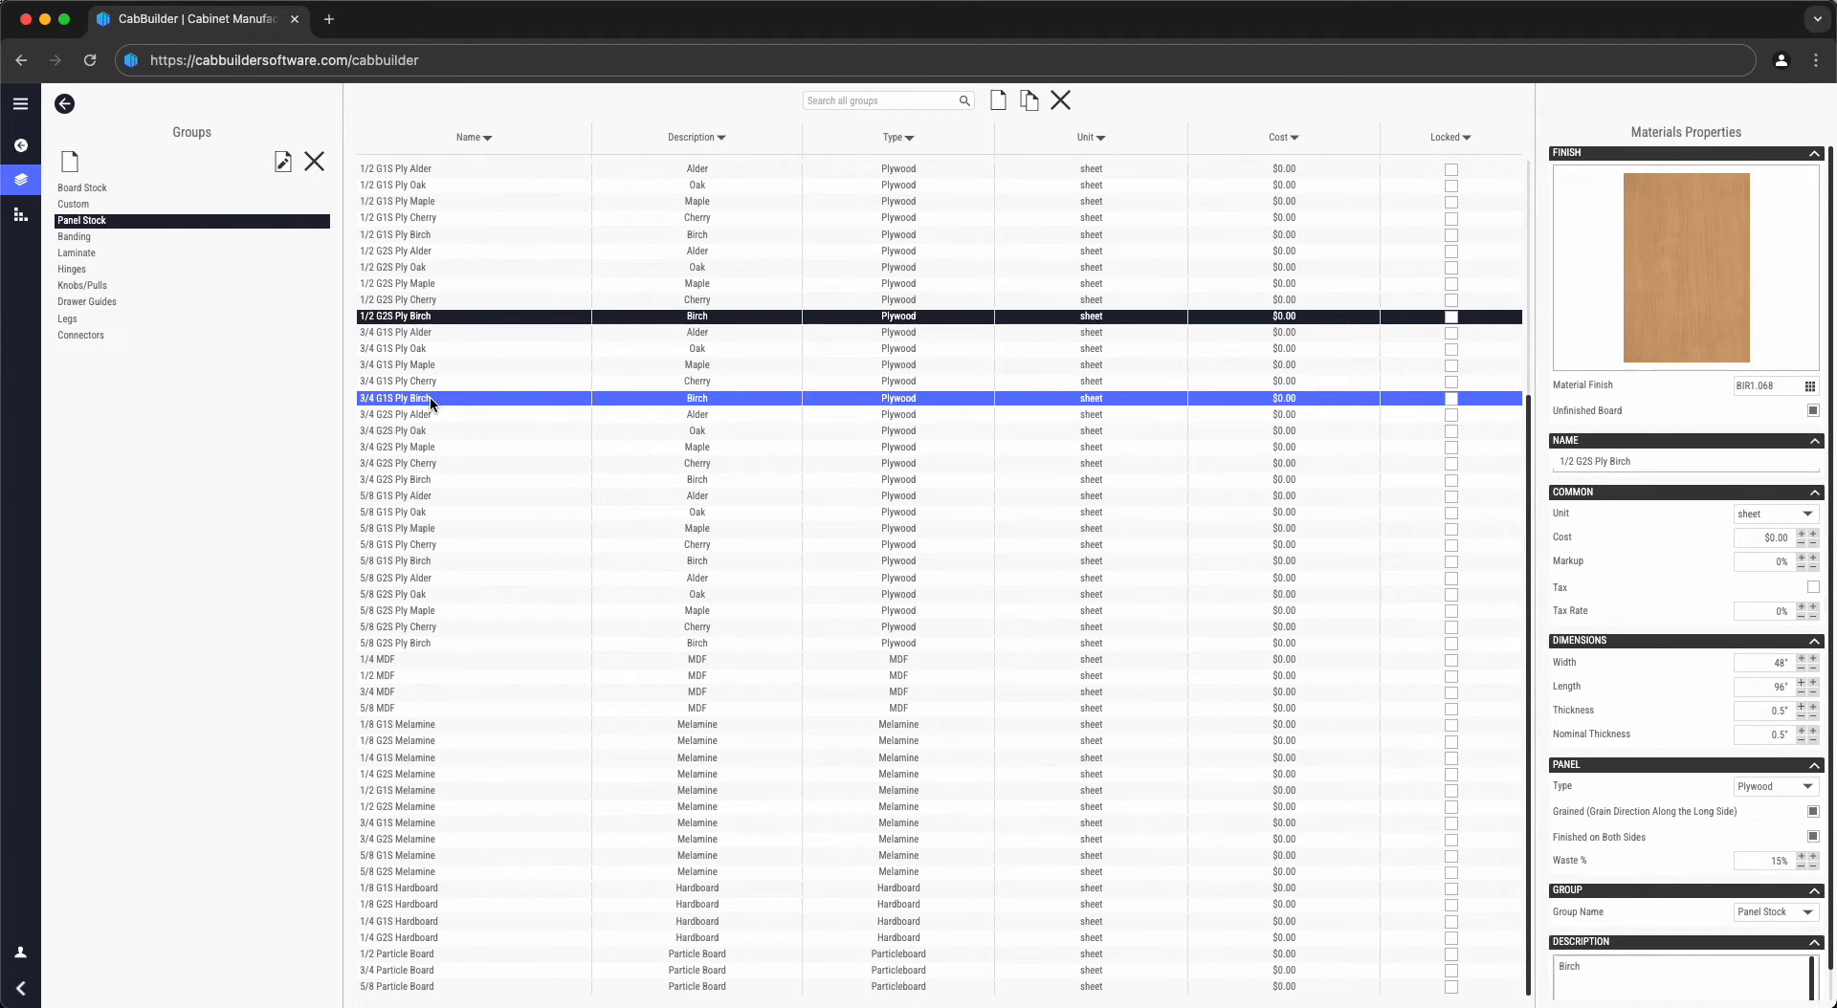
pyautogui.click(429, 399)
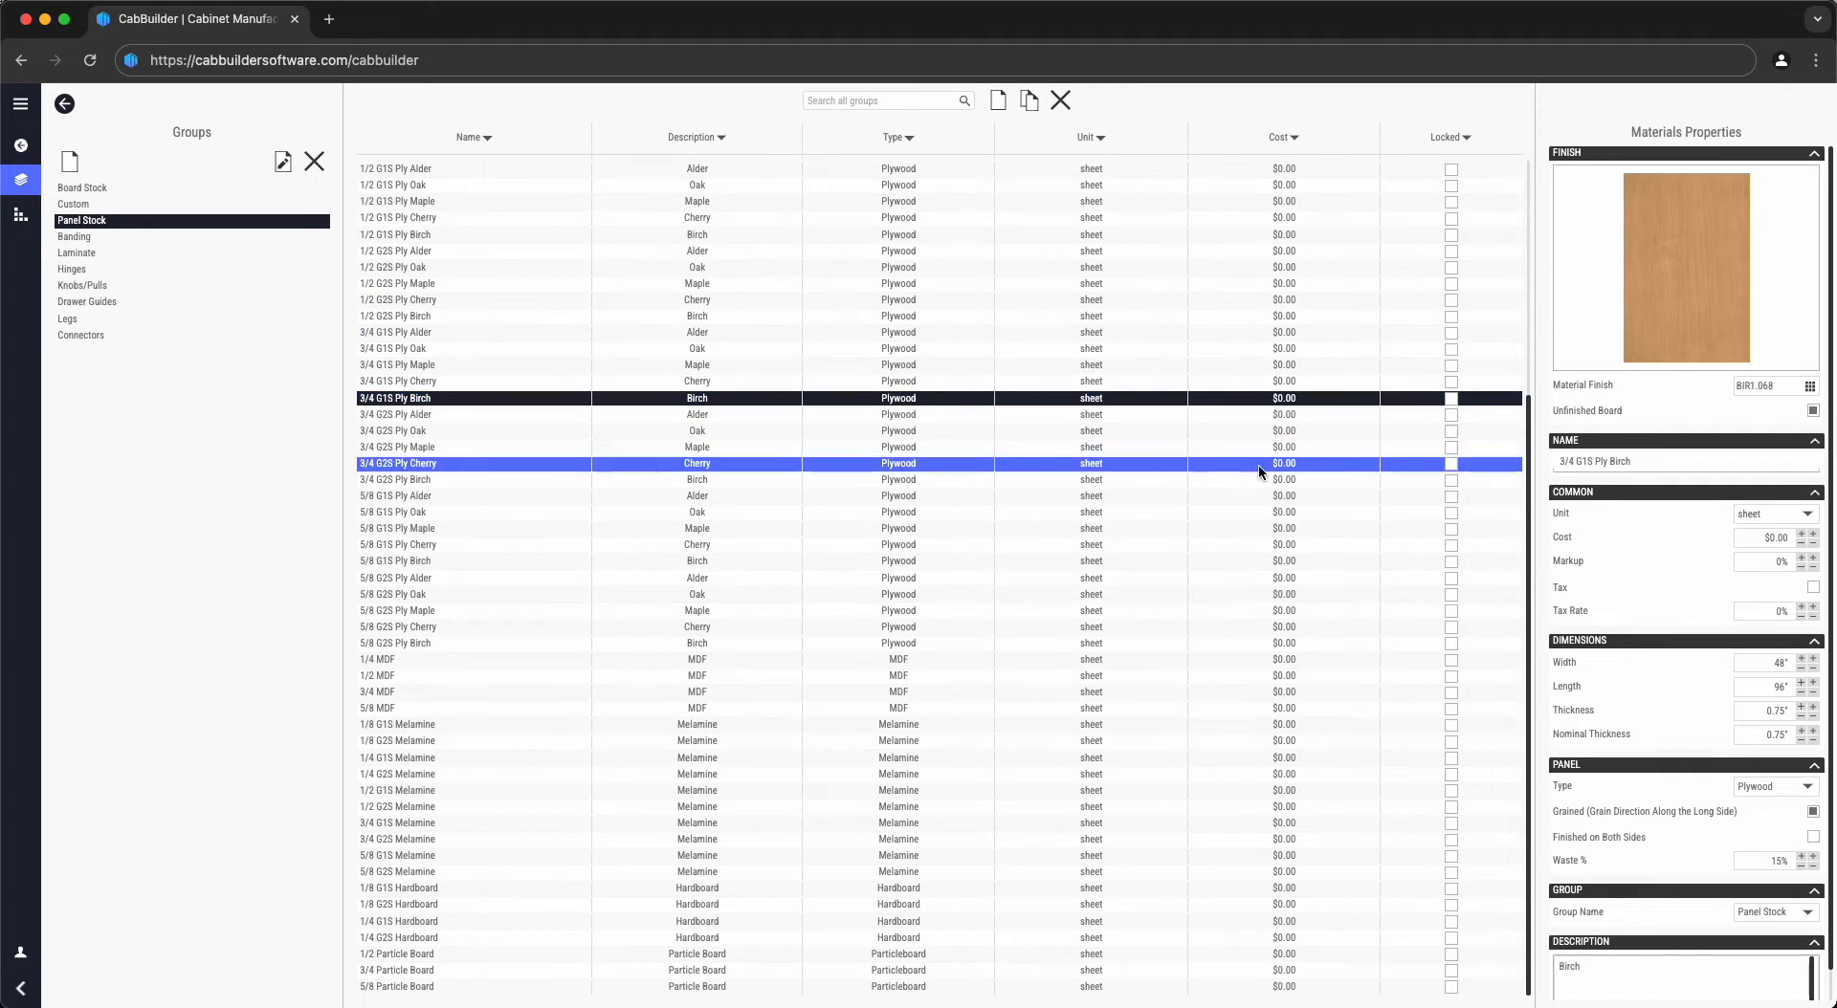
pyautogui.click(1762, 712)
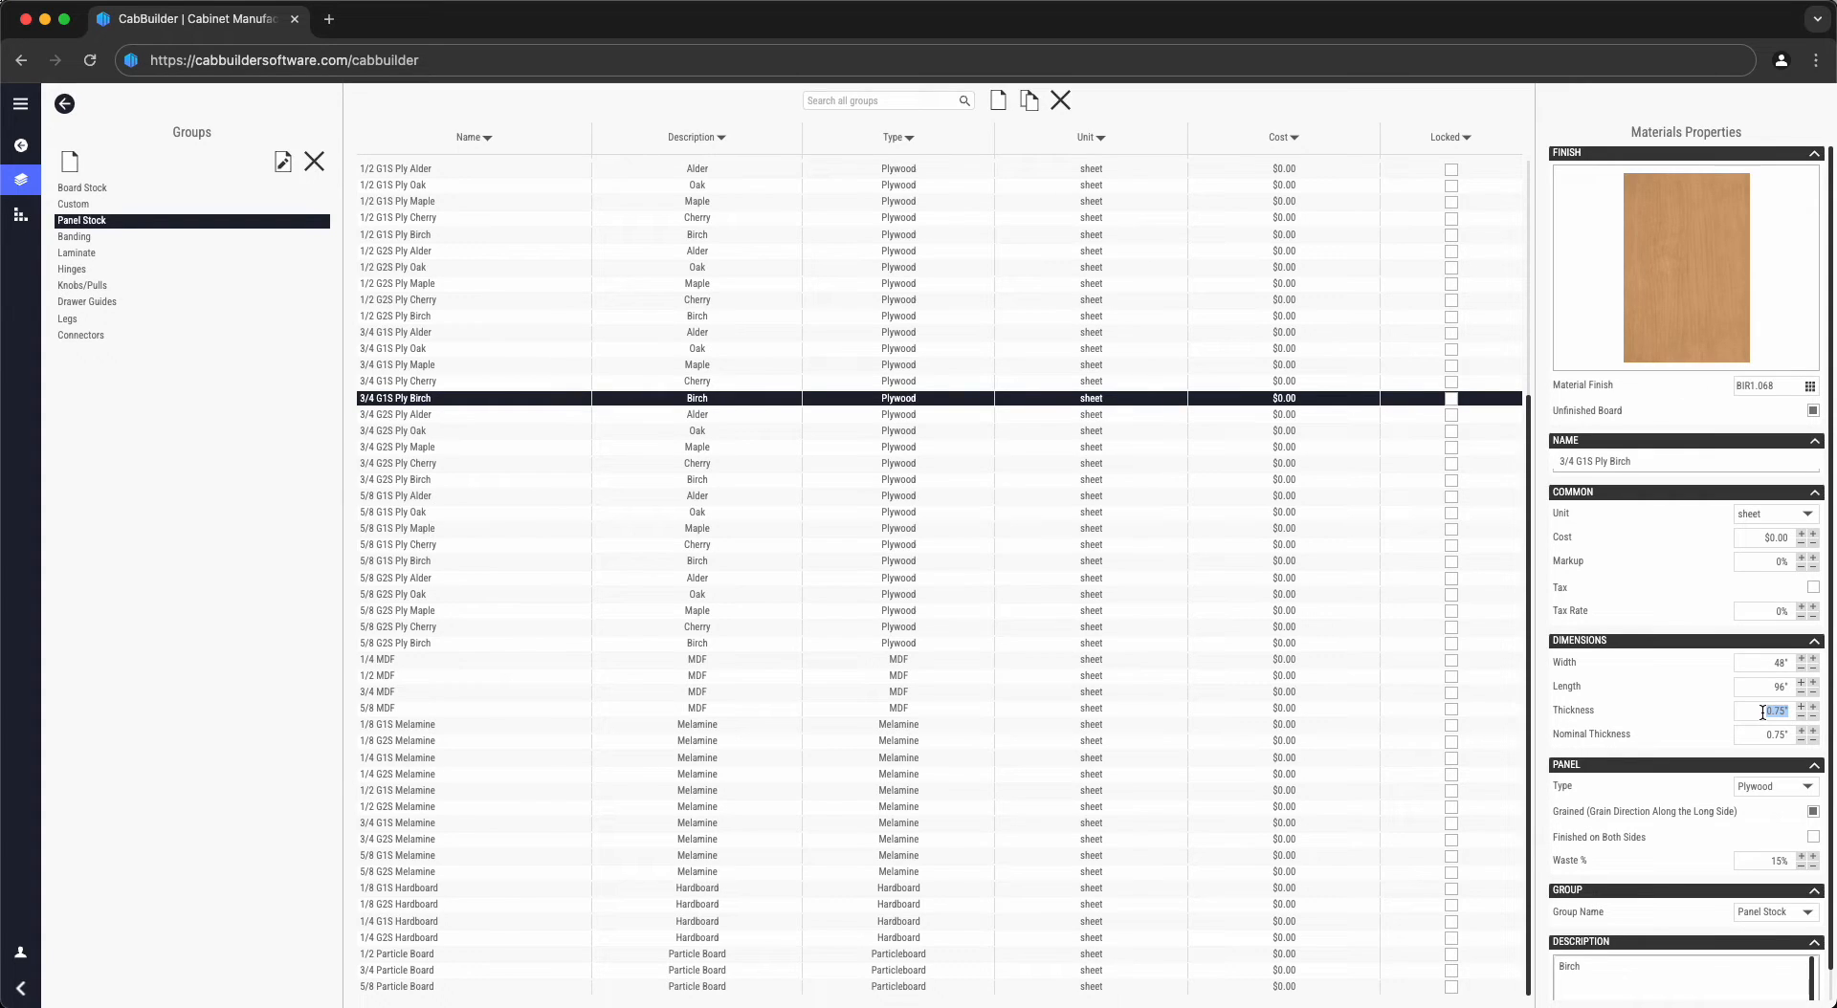
pyautogui.click(1772, 806)
# - Review the Units preferences in Application Settings, then return to the seven-cabinet product list
pyautogui.click(18, 111)
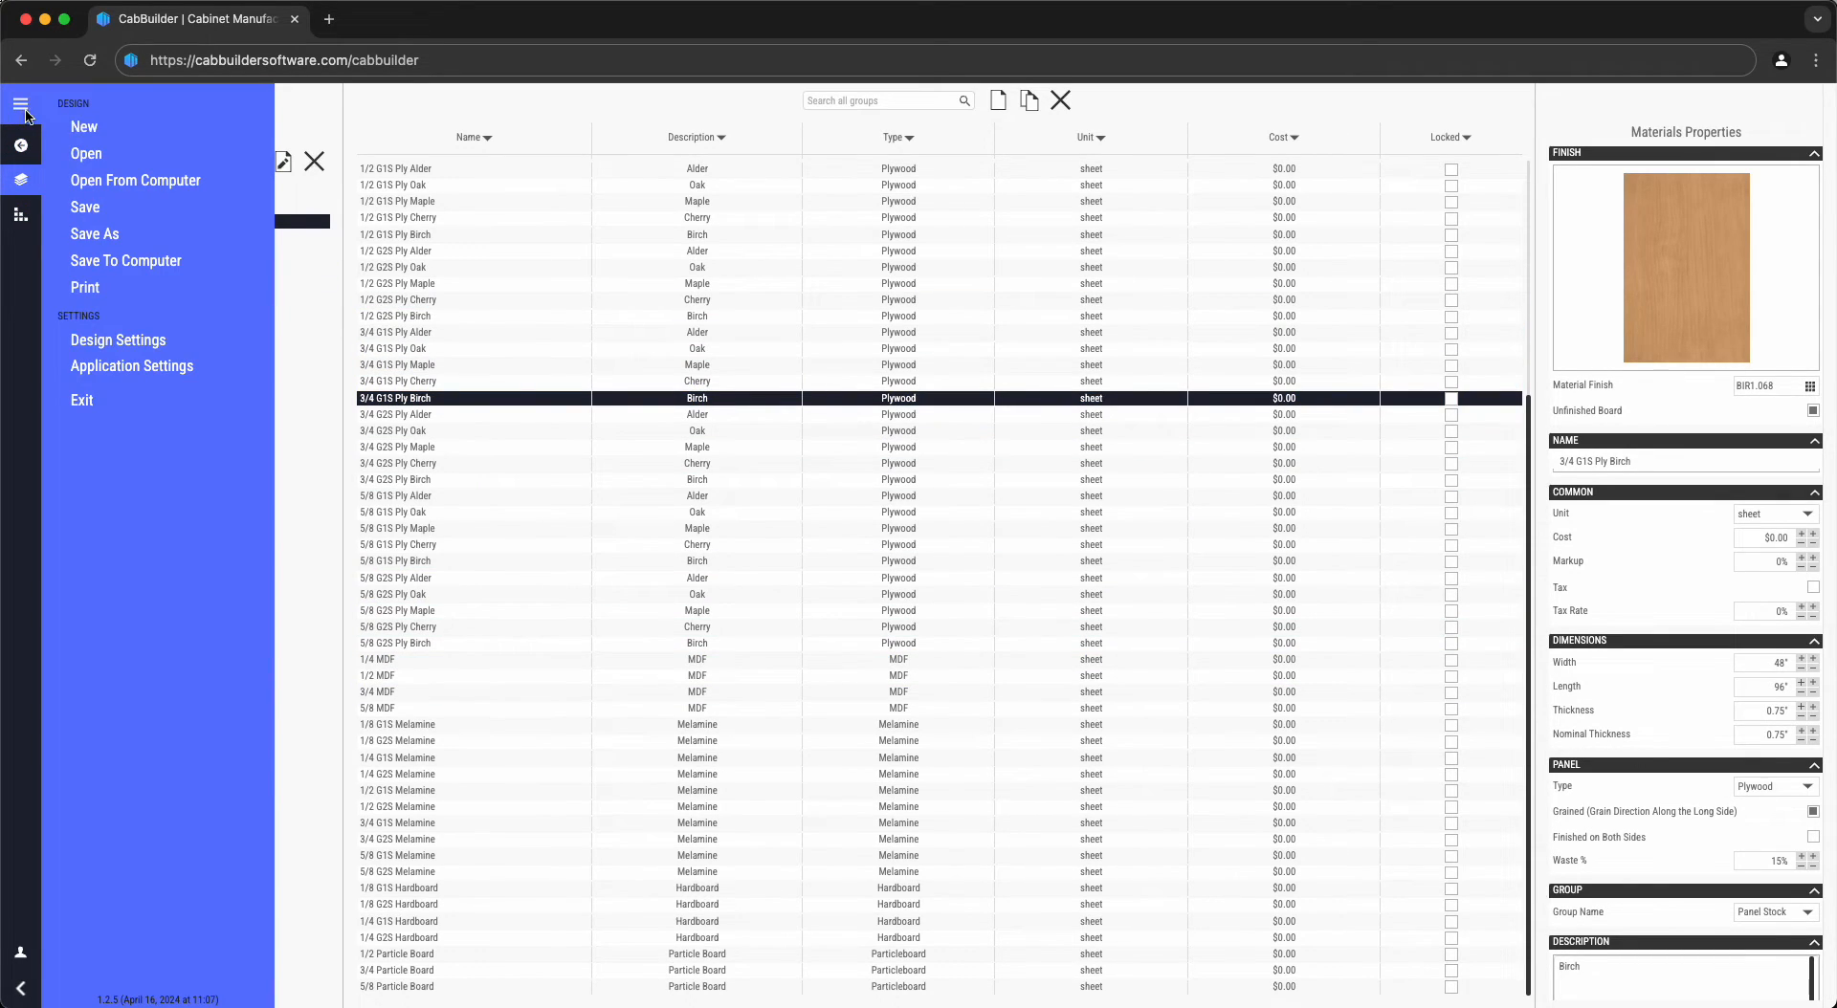
pyautogui.click(111, 365)
pyautogui.click(708, 354)
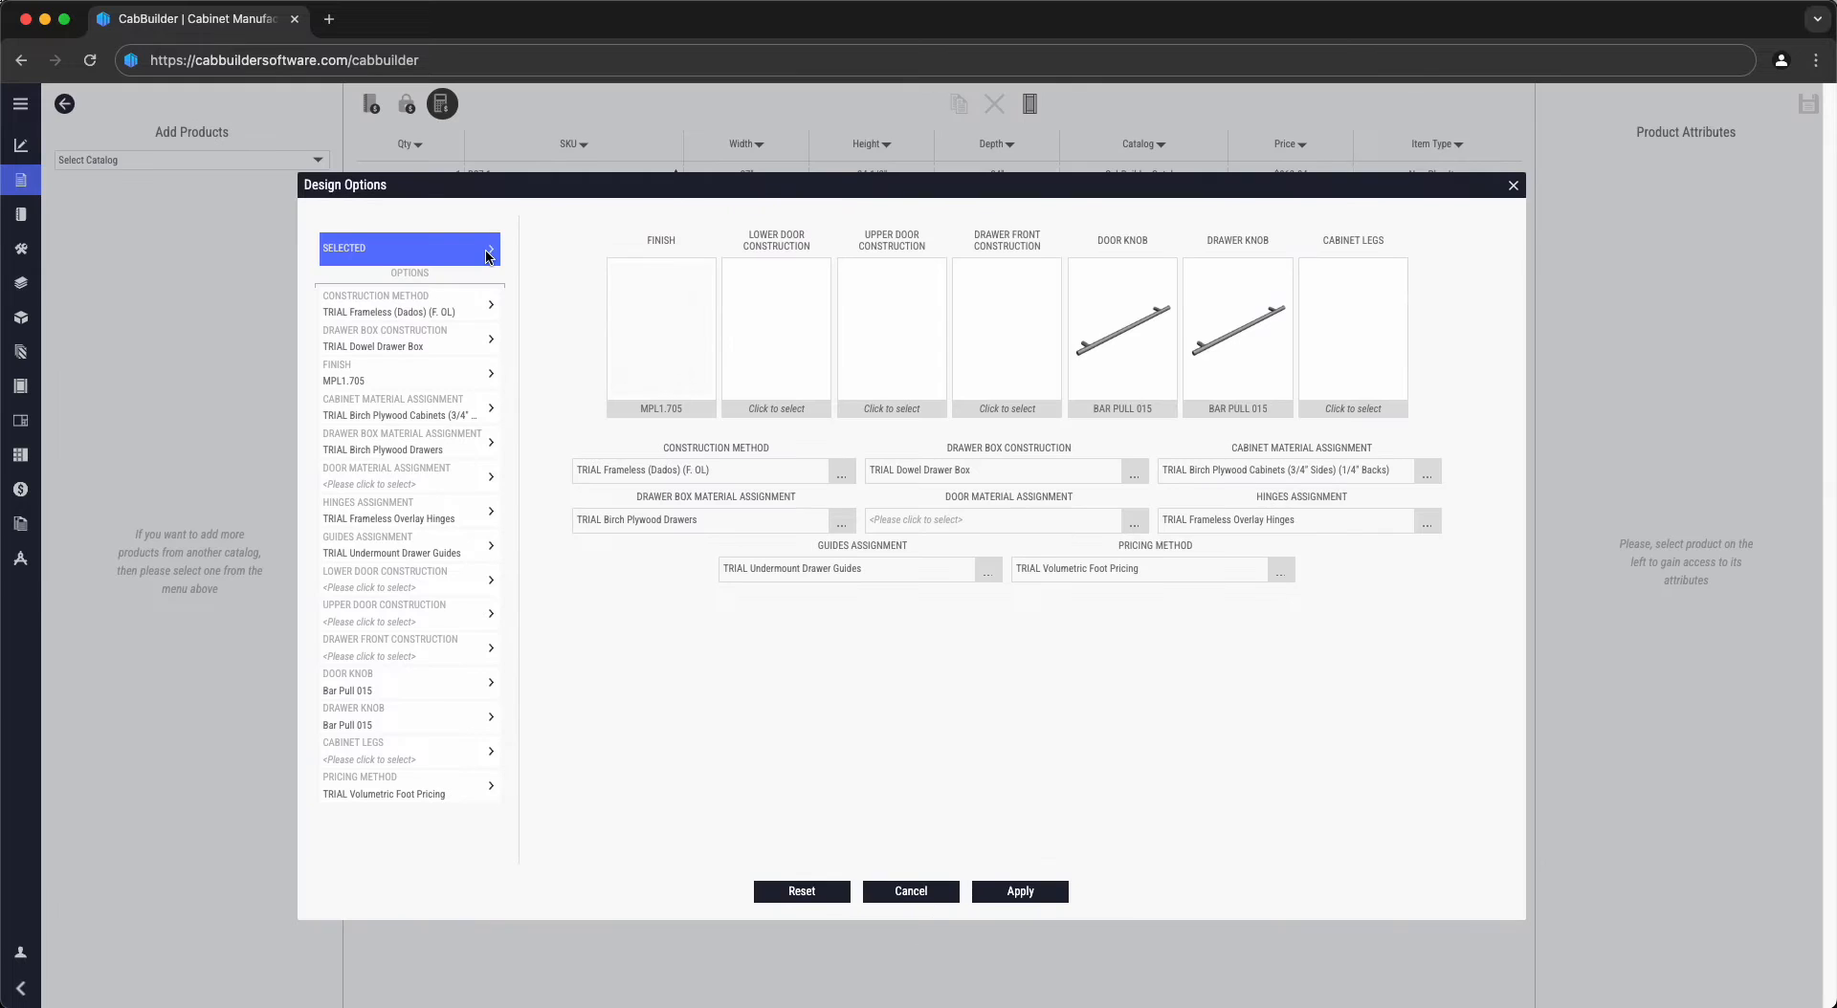
pyautogui.click(166, 388)
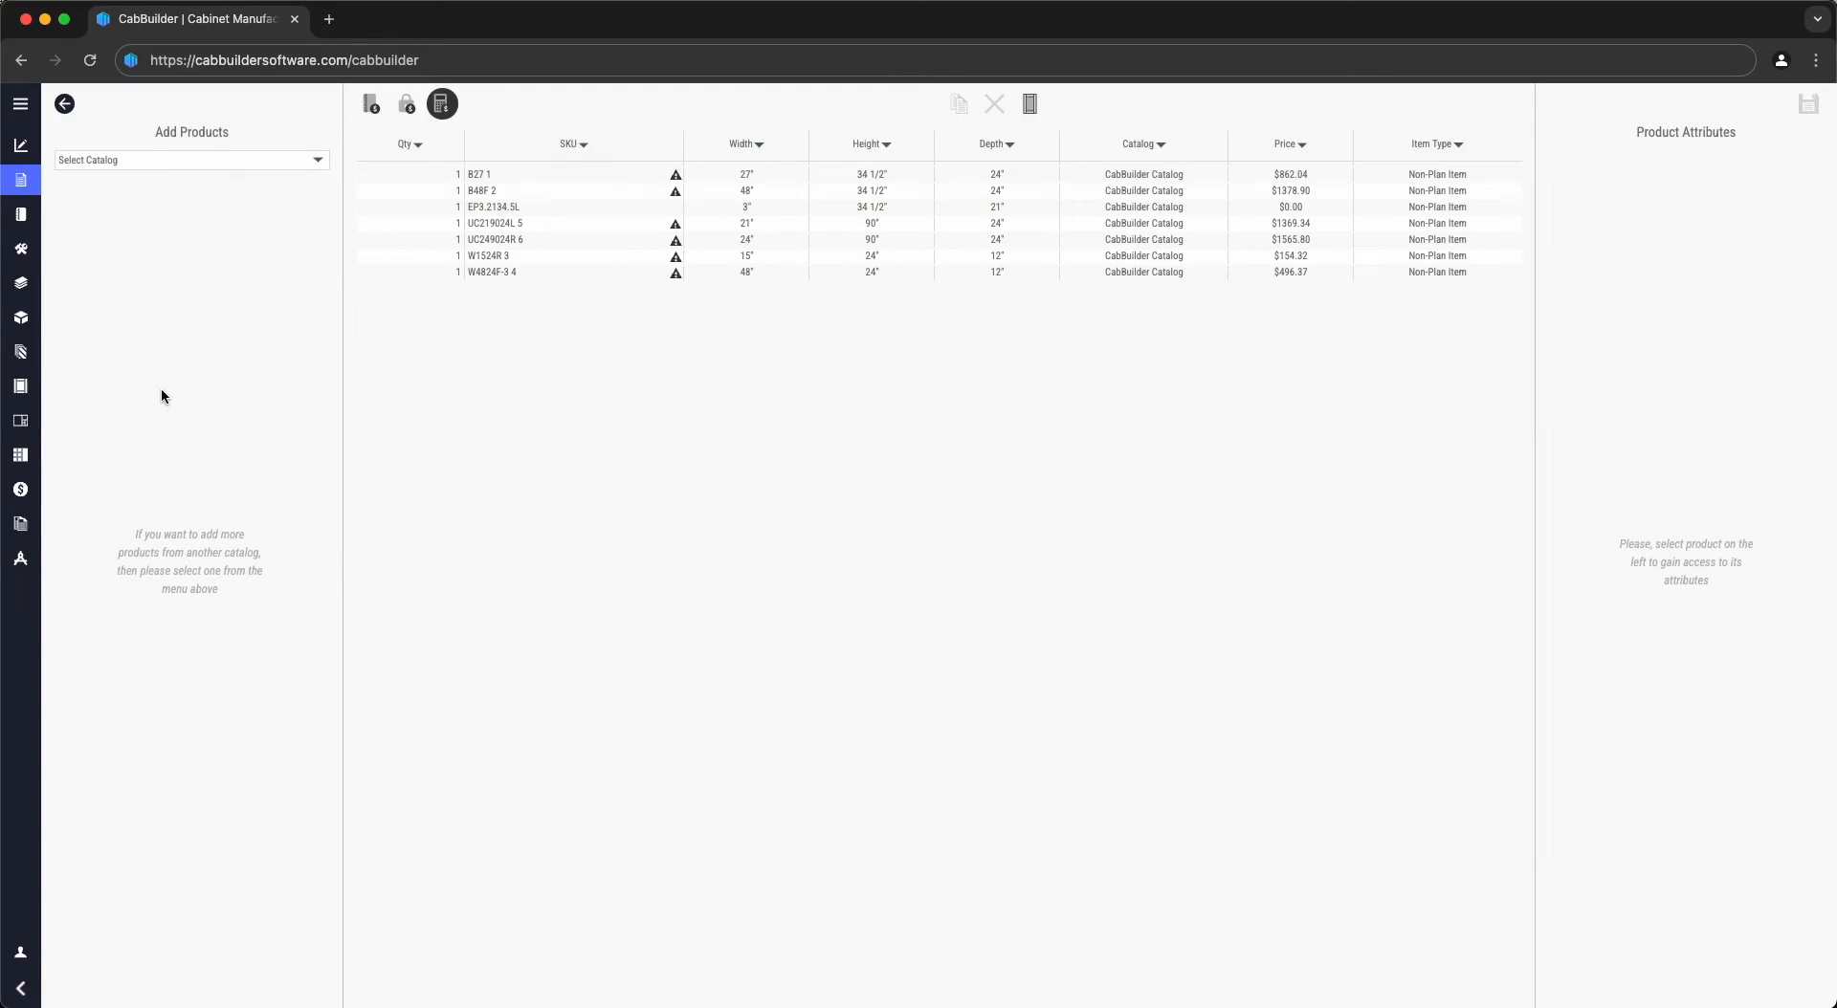
# - Show the cut list of the seven cabinets' parts without setting global options
pyautogui.click(21, 421)
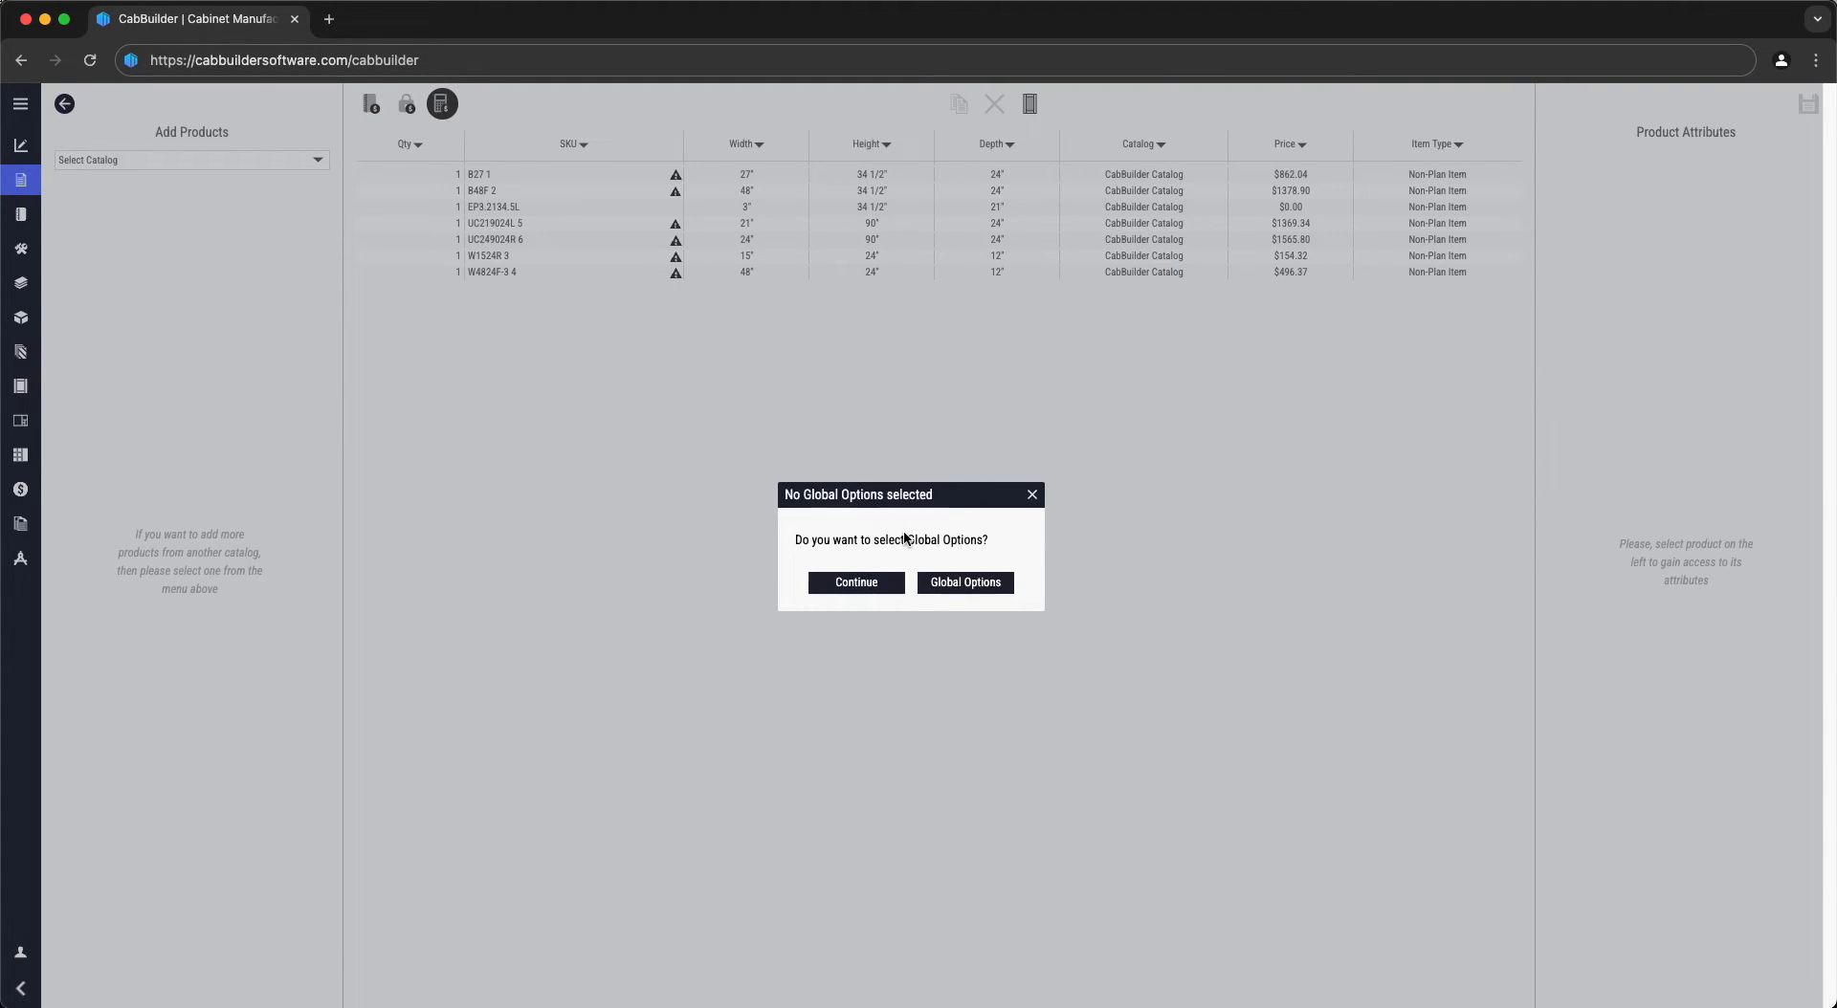
pyautogui.click(853, 580)
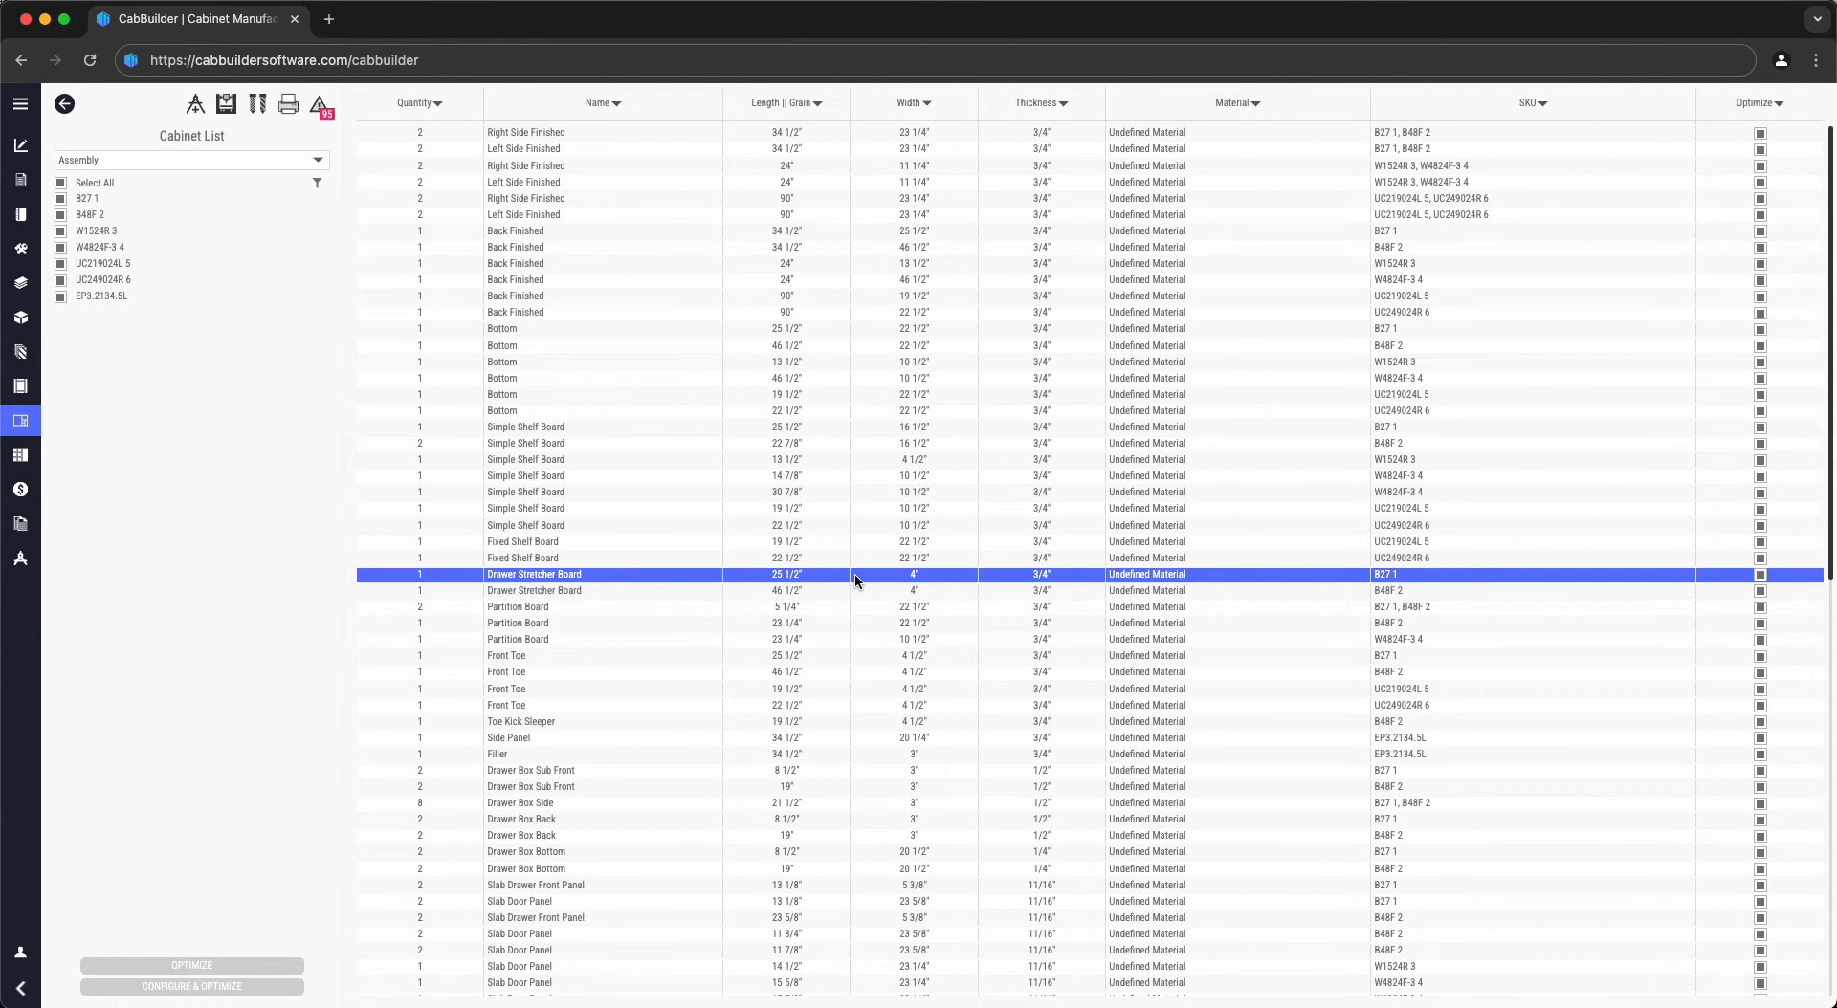
# - View the 1/8" Compression End Mill in the Tools Library: 0.125" diameter, 0.2" pass depth
pyautogui.click(258, 104)
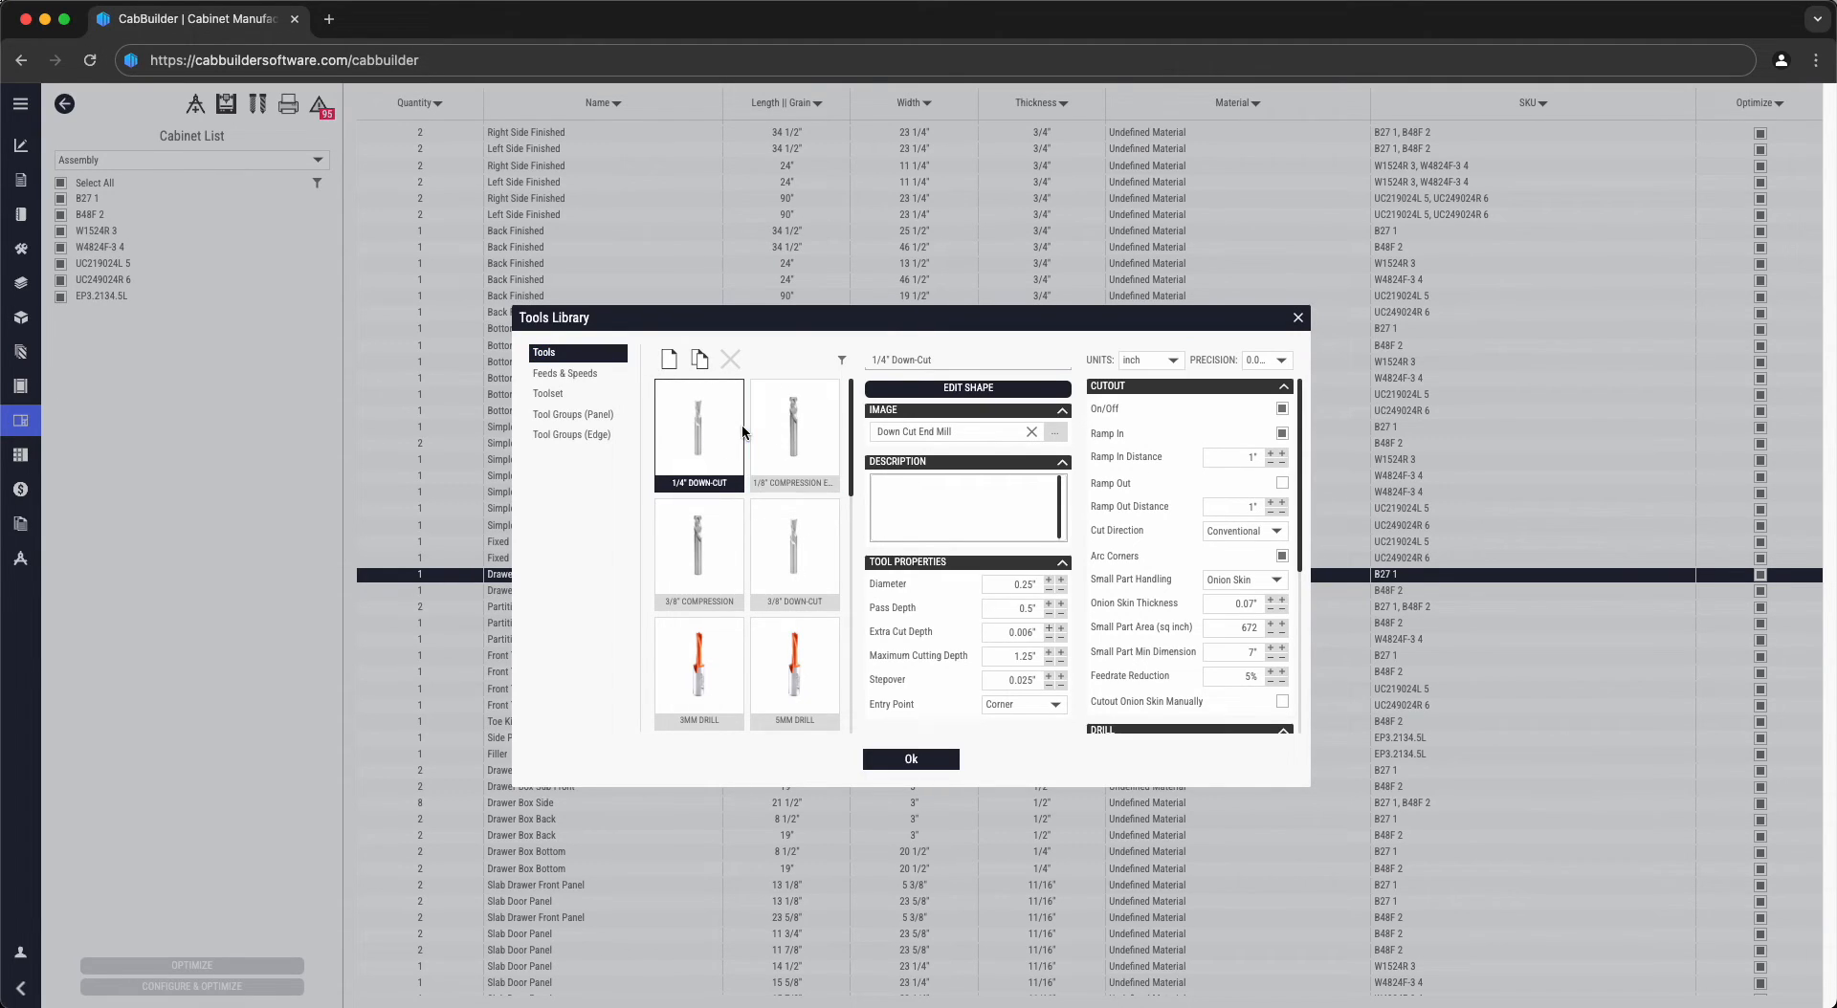
pyautogui.click(794, 442)
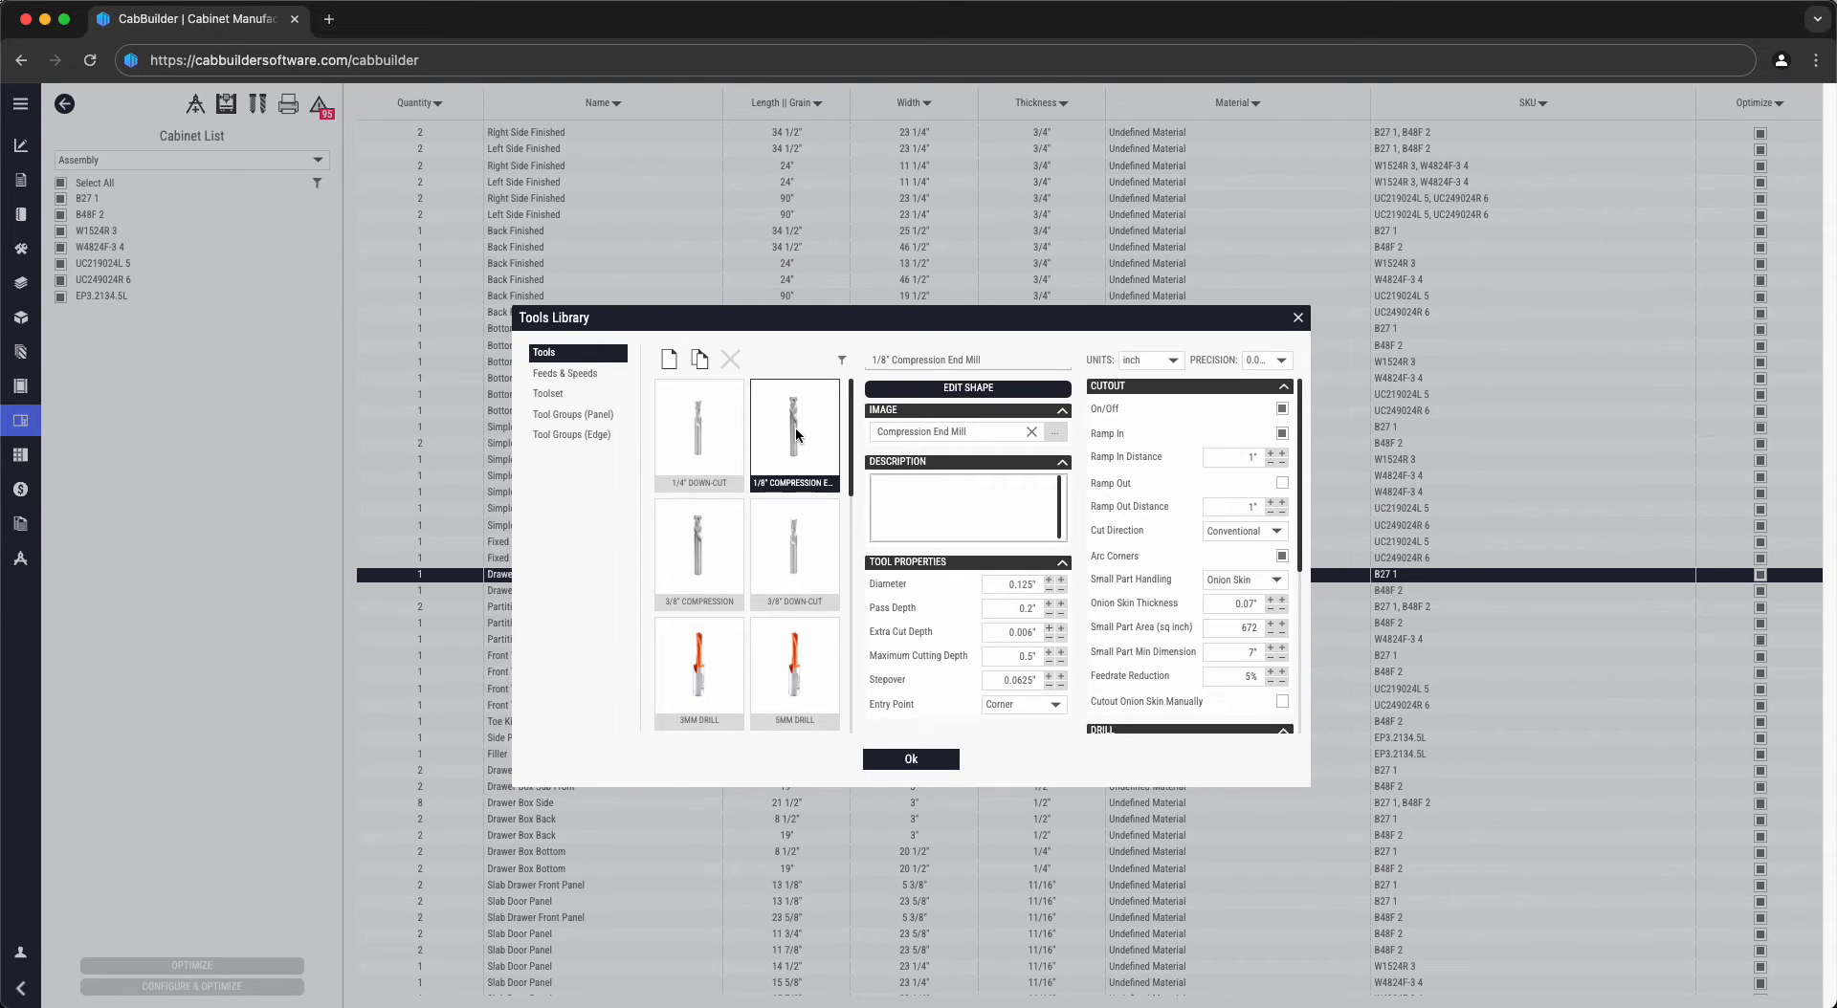
# - Add a tool called New Tool to the library and select its name and description fields
pyautogui.click(670, 360)
pyautogui.scroll(-2, 698, 453)
pyautogui.scroll(-2, 697, 453)
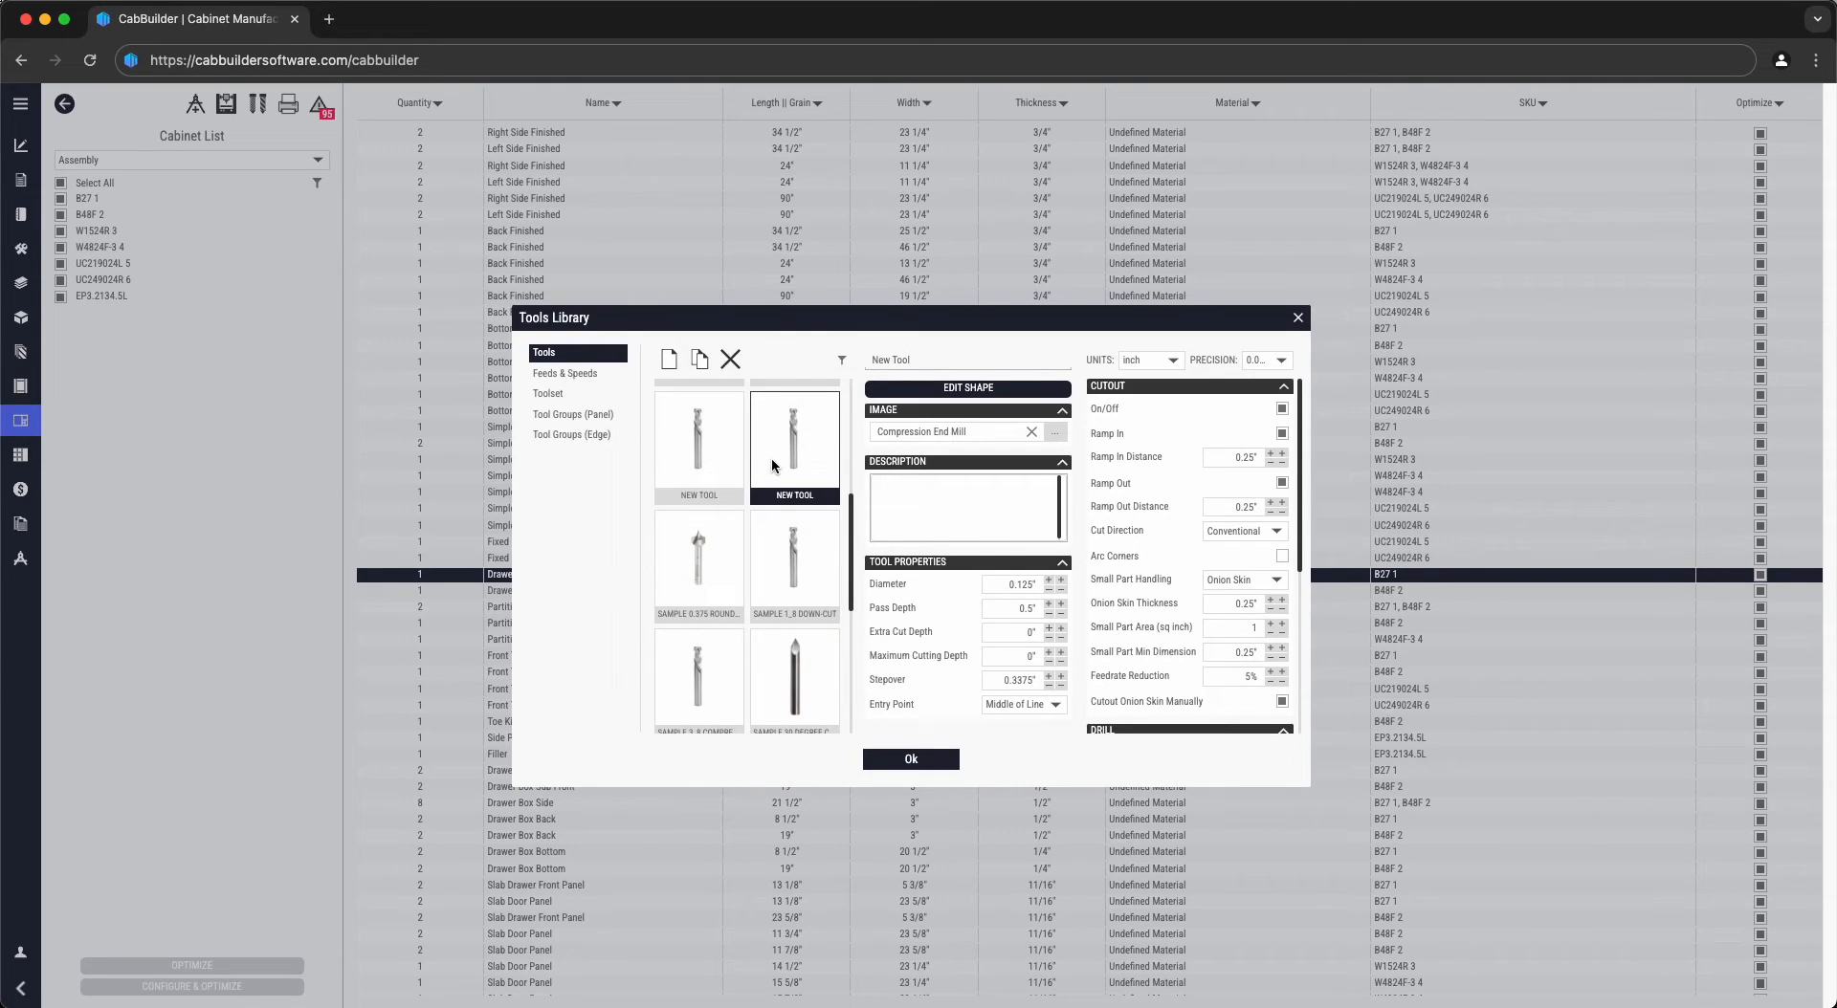
pyautogui.tripleClick(916, 361)
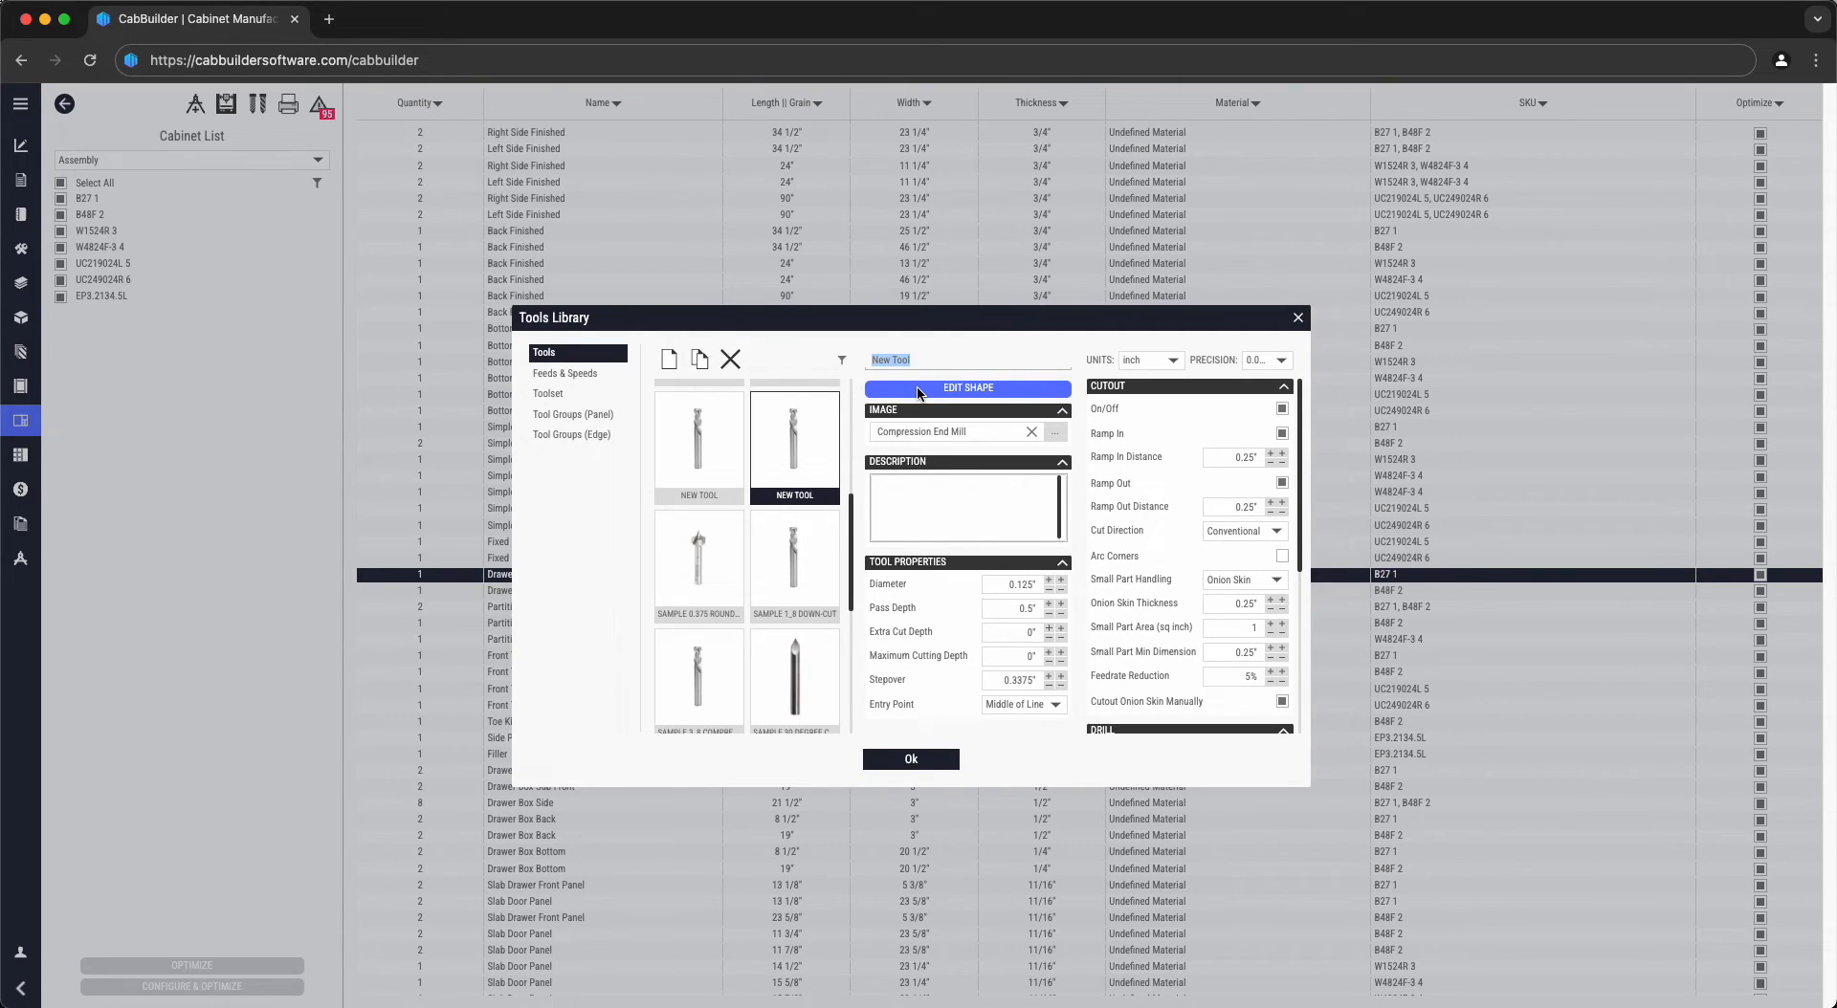
pyautogui.click(918, 508)
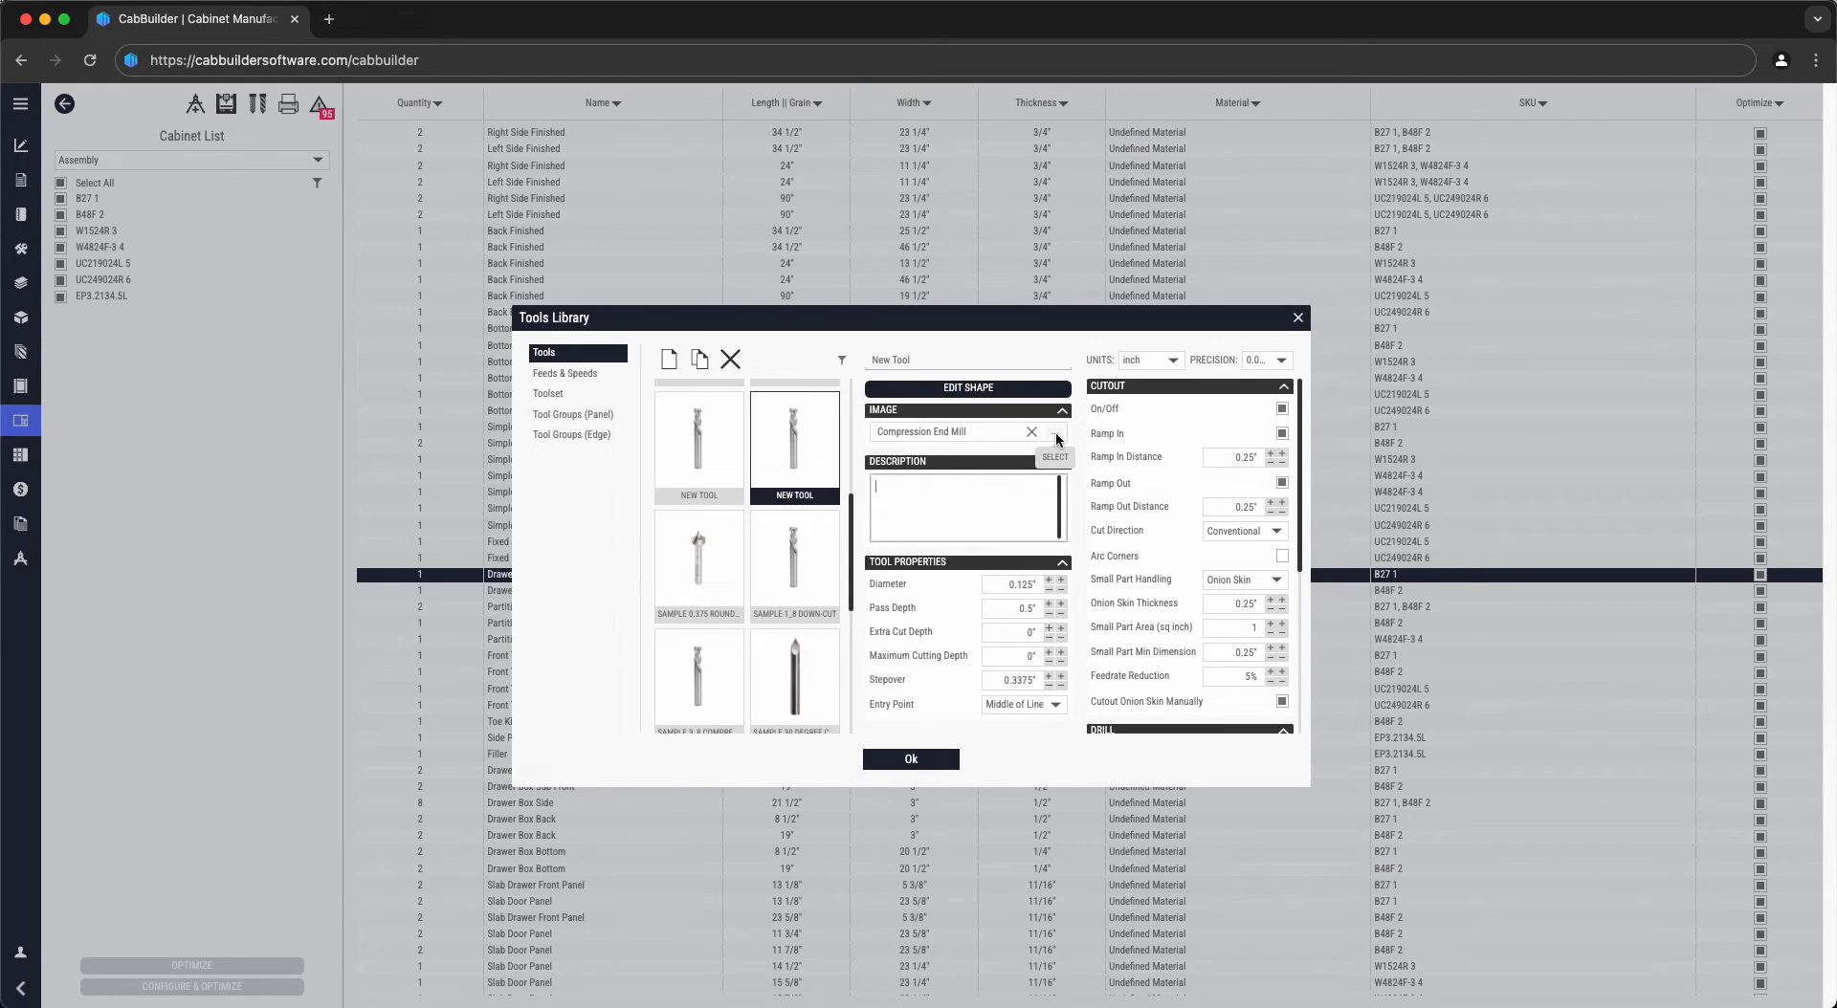
# - Give New Tool a 0.375" diameter, 0.875" maximum cutting depth and 1/64" extra cut depth
pyautogui.click(1005, 590)
pyautogui.write('.575')
pyautogui.click(1003, 612)
pyautogui.click(1023, 659)
pyautogui.press('BackSpace')
pyautogui.click(1012, 632)
pyautogui.write('1/64')
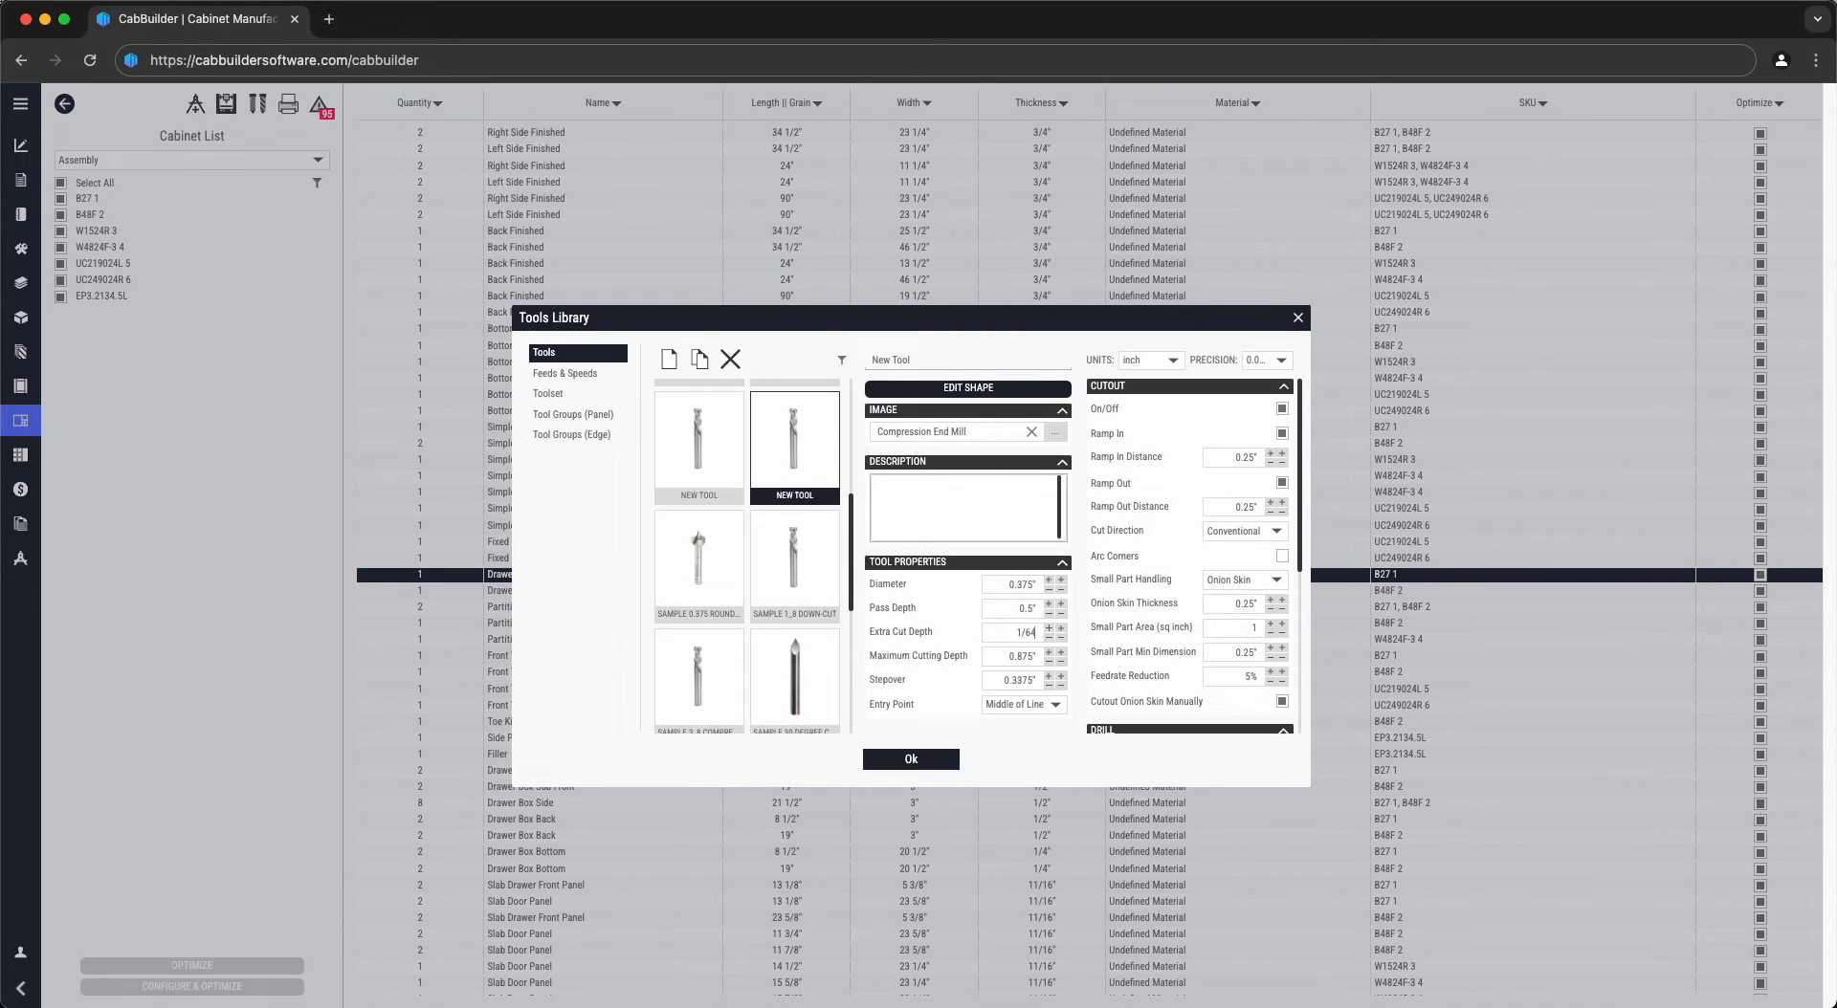
pyautogui.press('Return')
# - Set New Tool's stepover to 0.0375", keeping Middle of Line as the entry point
pyautogui.click(1003, 677)
pyautogui.press('BackSpace')
pyautogui.write('.0375')
pyautogui.click(1043, 708)
pyautogui.click(1042, 712)
# - Set New Tool's ramp-in distance to 0.5", keeping the Conventional cut direction
pyautogui.click(1227, 459)
pyautogui.write('.5')
pyautogui.click(1239, 534)
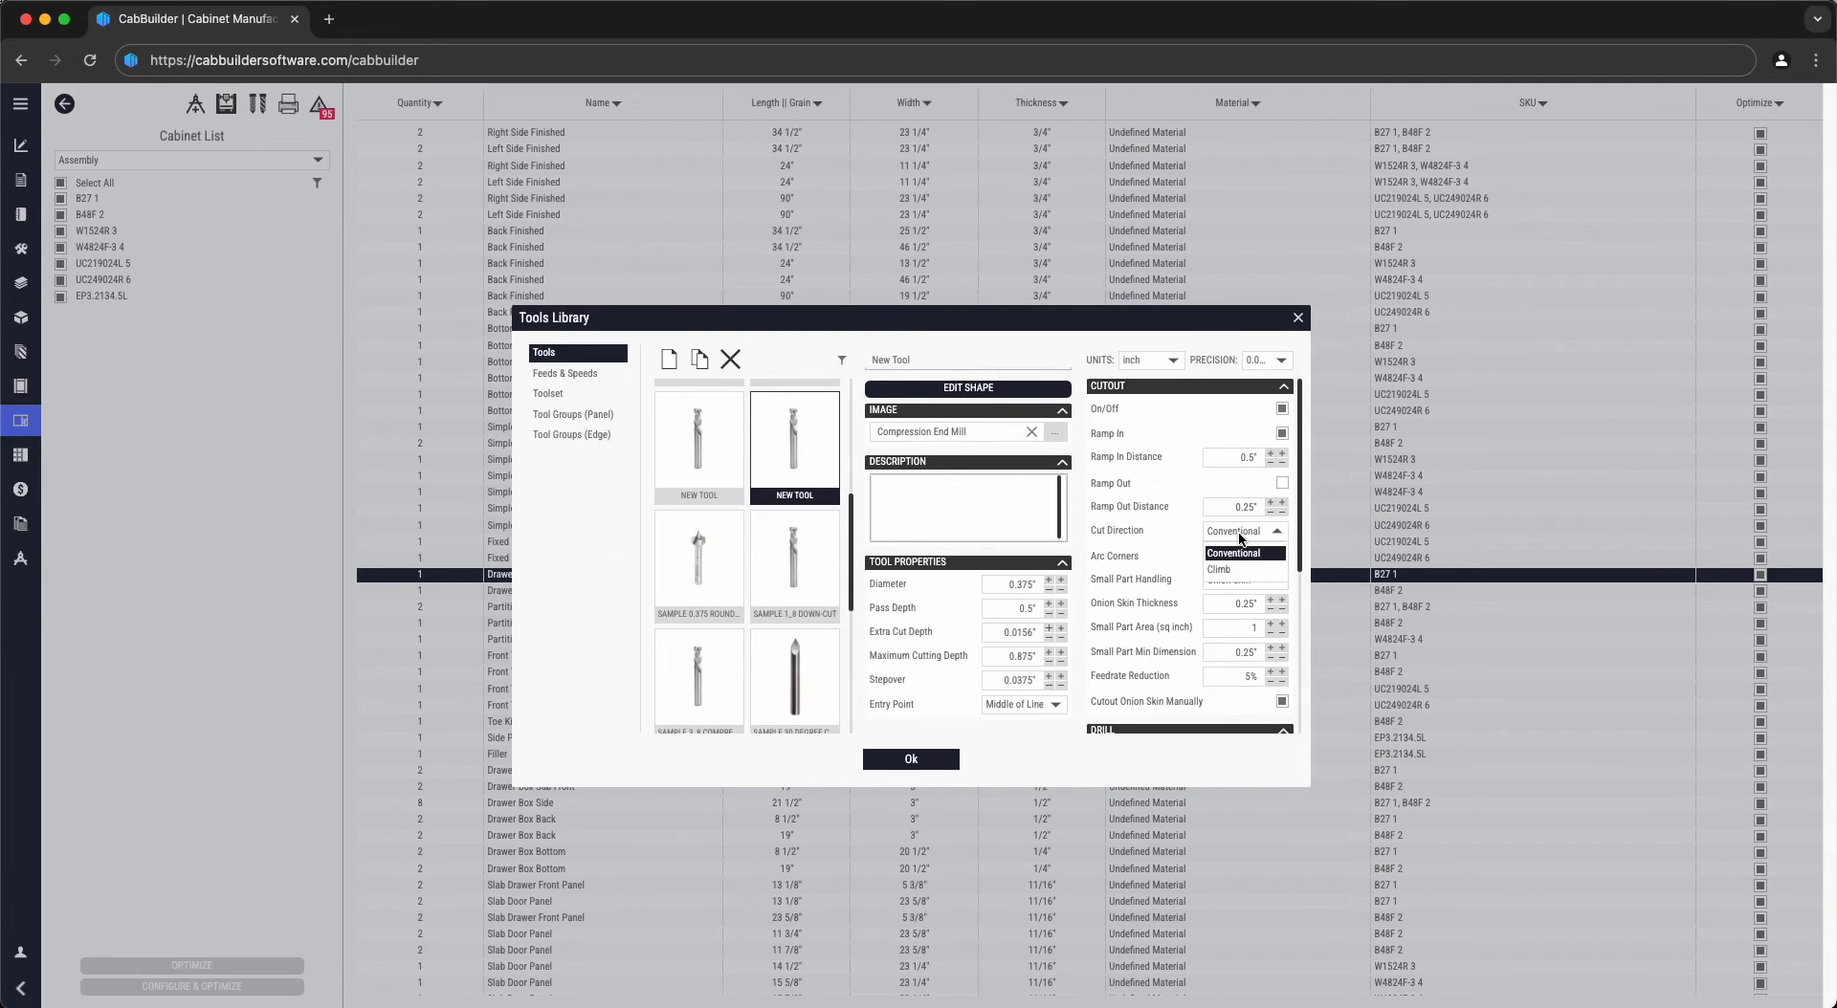
pyautogui.click(1213, 555)
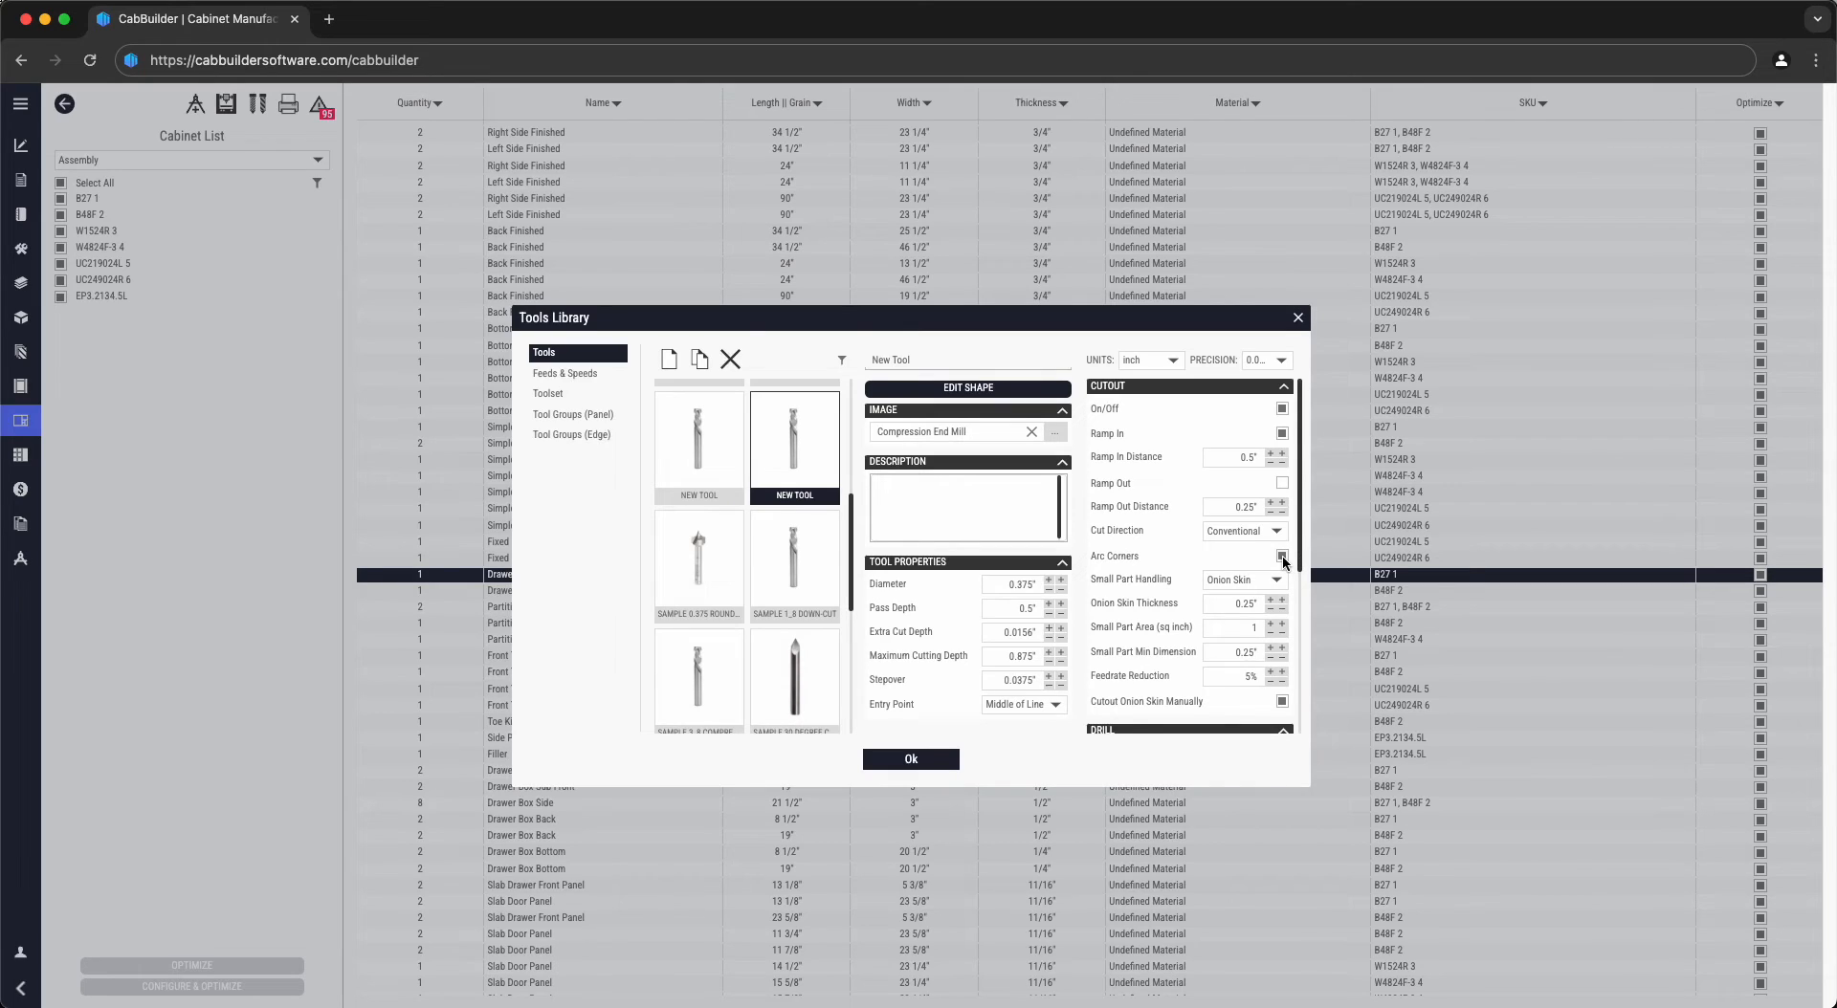
pyautogui.click(1233, 579)
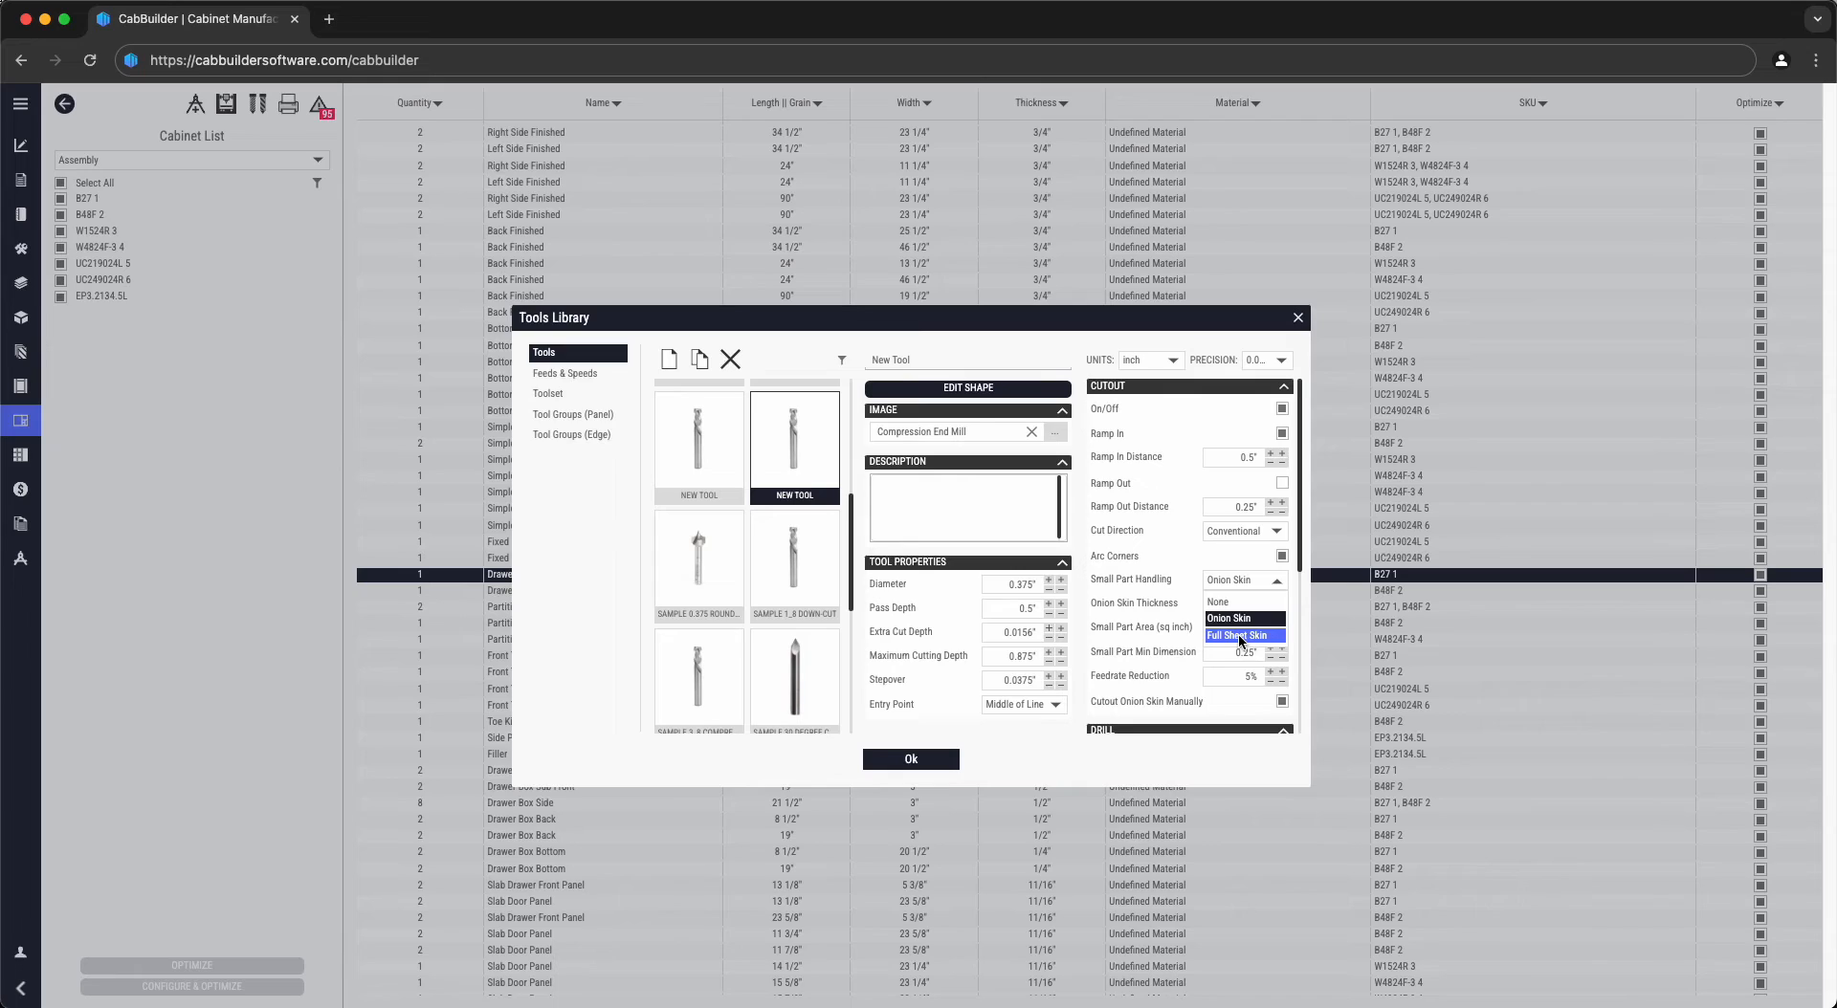
# - Keep Onion Skin with 0.0625" thickness, small part area 20 and 6" minimum dimension
pyautogui.click(1237, 619)
pyautogui.click(1235, 605)
pyautogui.press('BackSpace')
pyautogui.write('.0625')
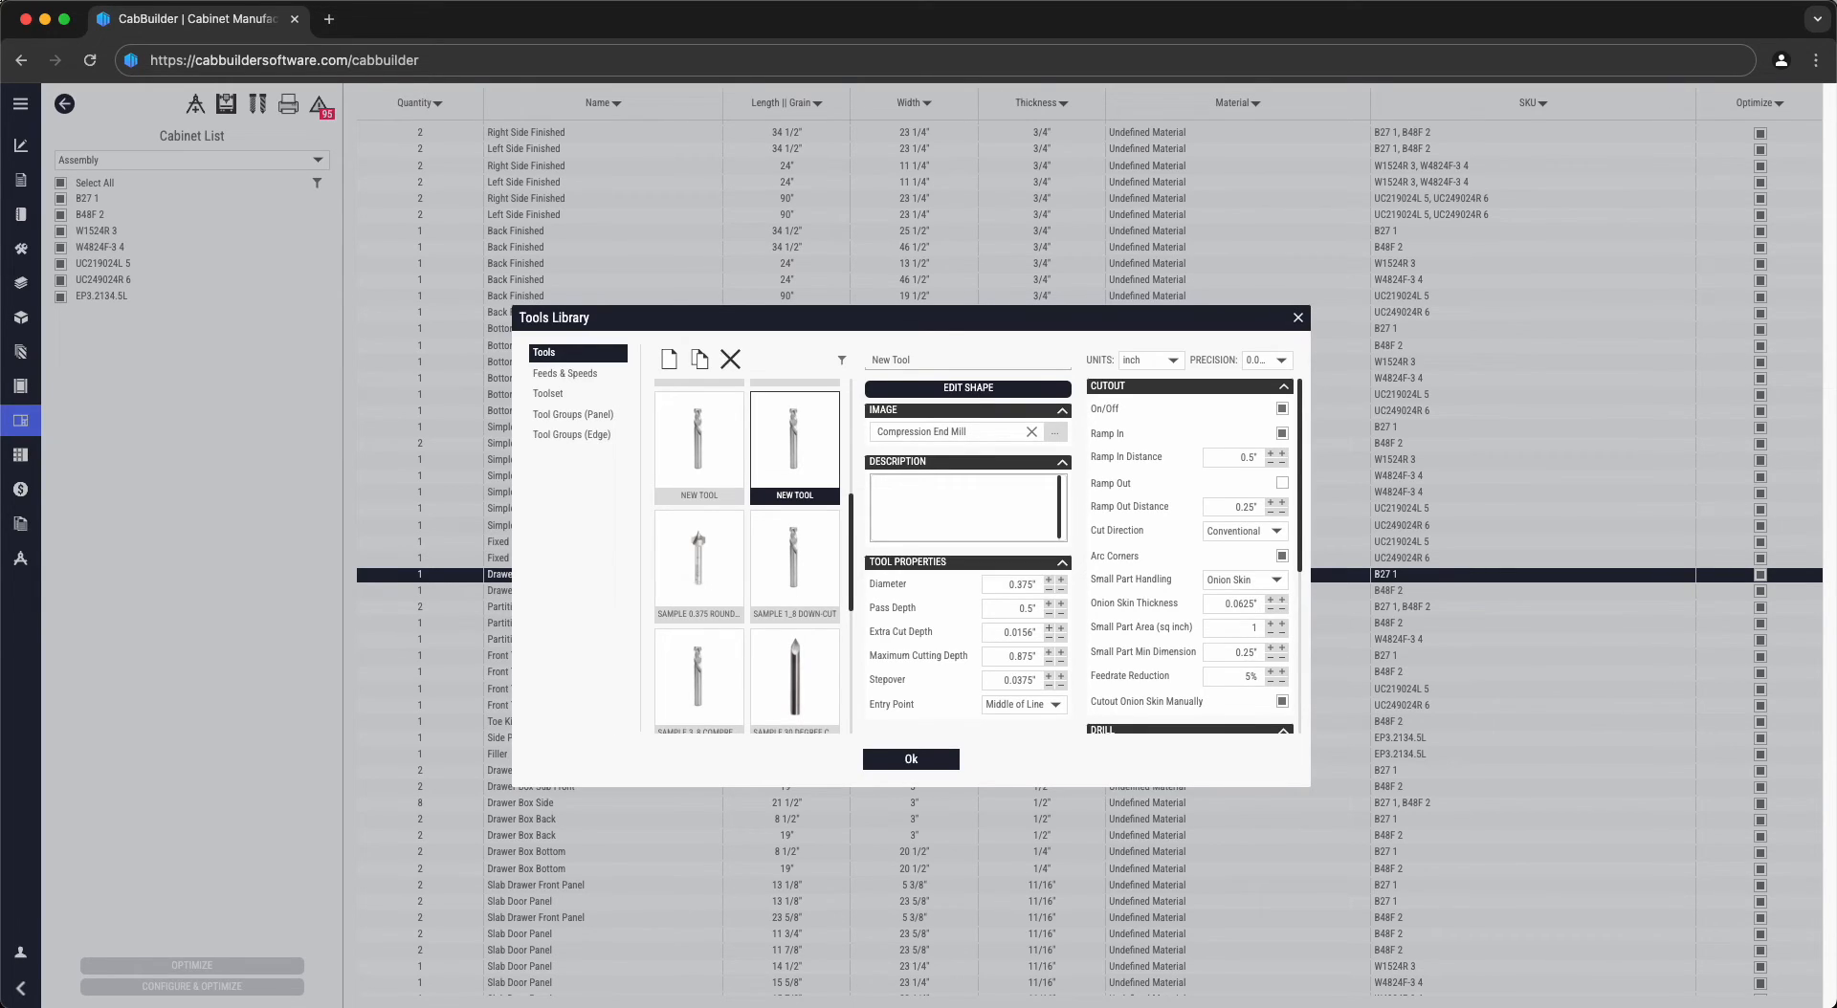
pyautogui.doubleClick(1237, 624)
pyautogui.doubleClick(1234, 651)
pyautogui.doubleClick(1237, 629)
pyautogui.write('200')
pyautogui.doubleClick(1234, 651)
pyautogui.write('6')
# - Switch off New Tool's drilling and select its Depth Compensation field
pyautogui.scroll(-4, 1282, 698)
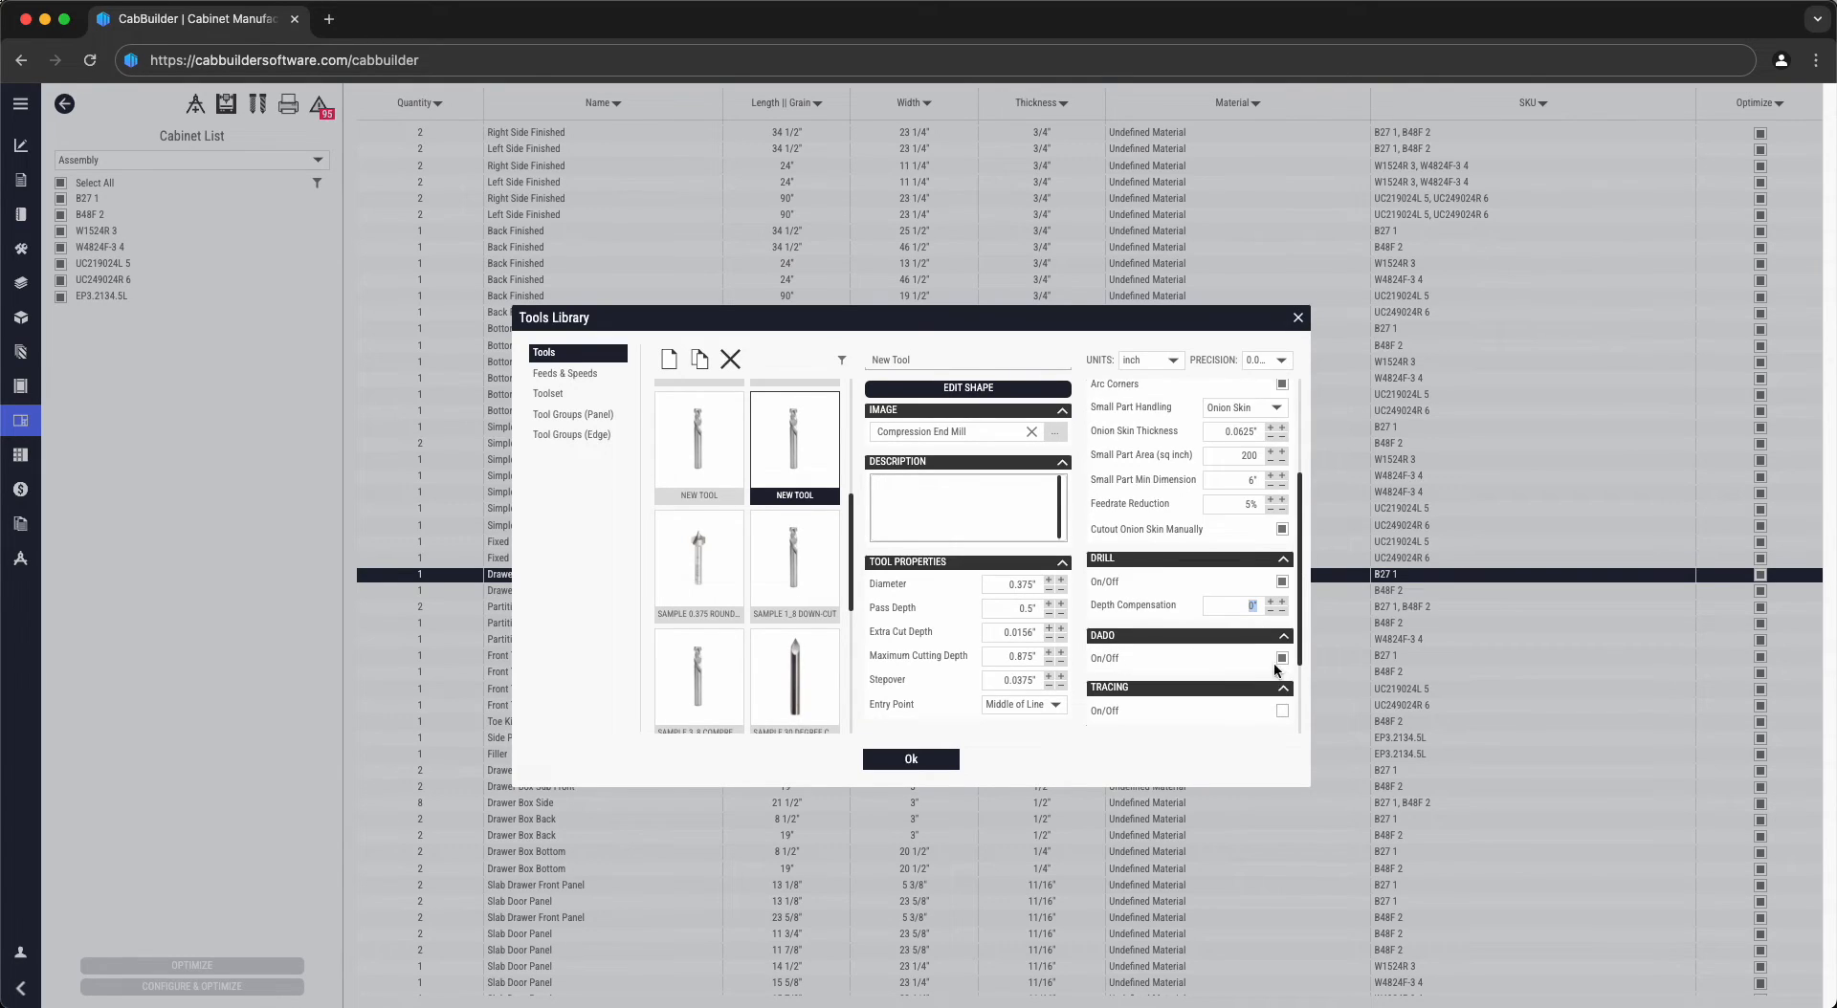
pyautogui.click(1283, 583)
pyautogui.click(1250, 607)
# - Review the compression end mill's cutting settings and finish editing its depth compensation value
pyautogui.scroll(-3, 1234, 606)
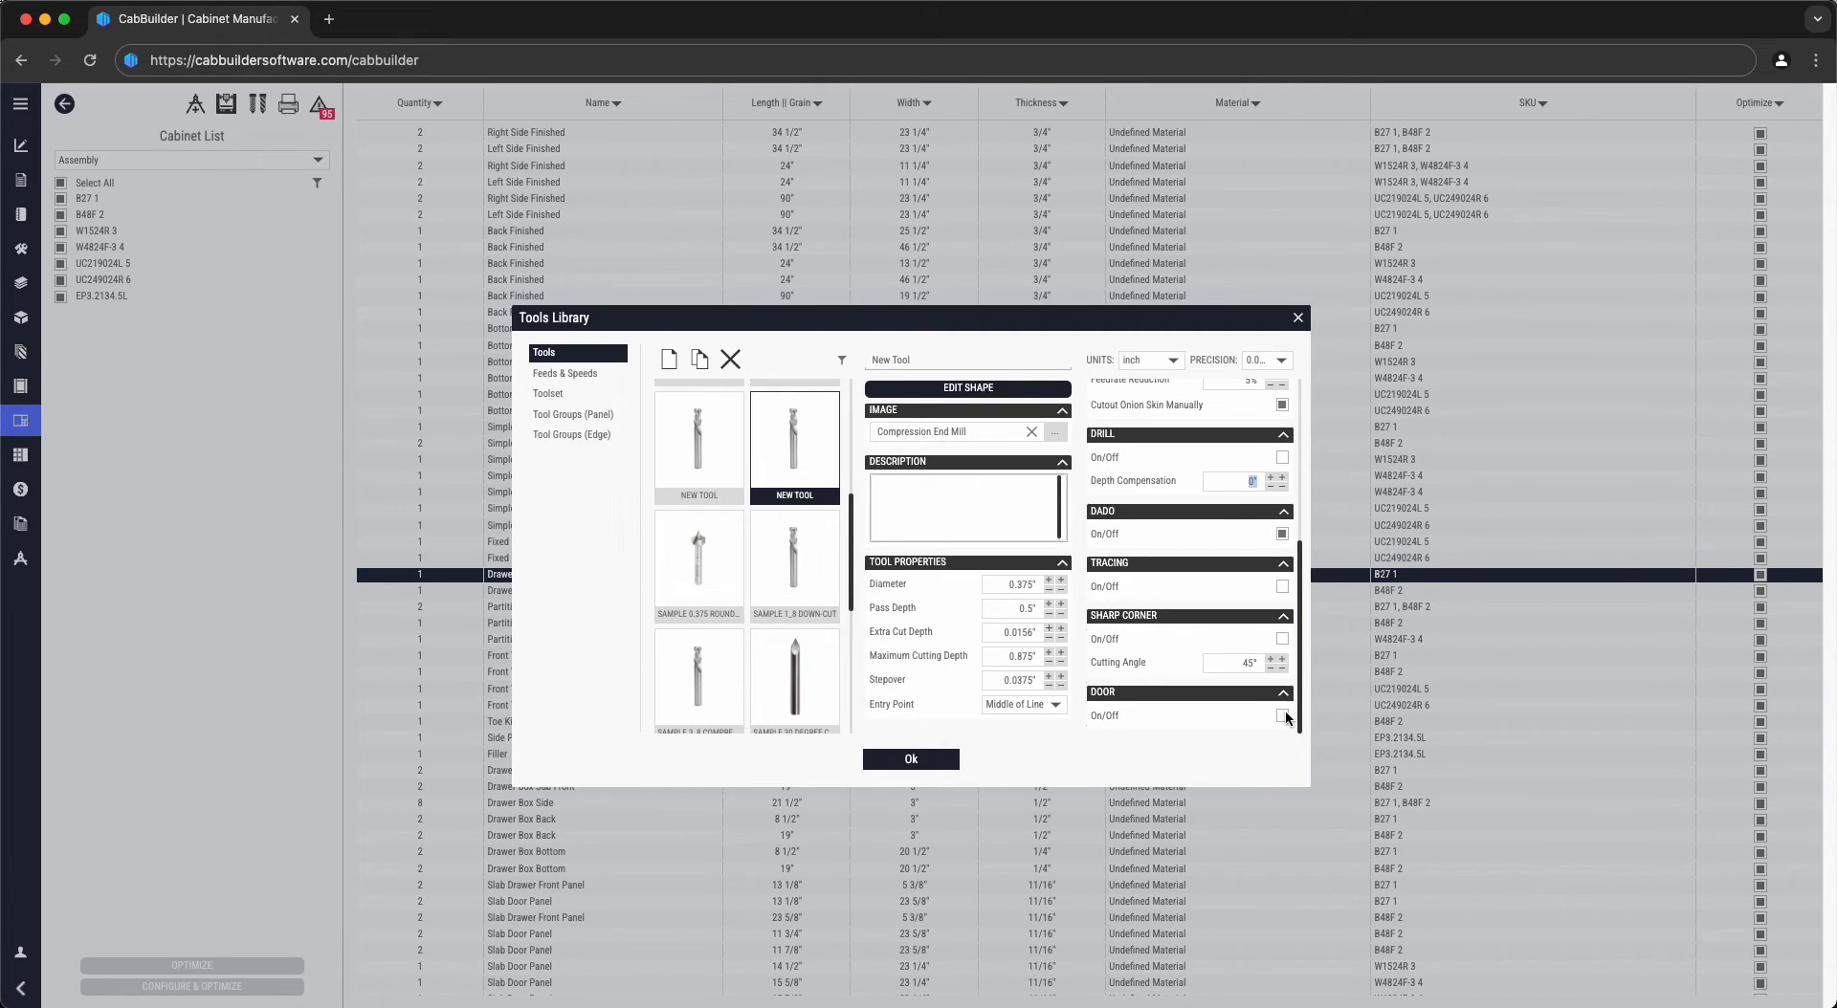
pyautogui.click(820, 455)
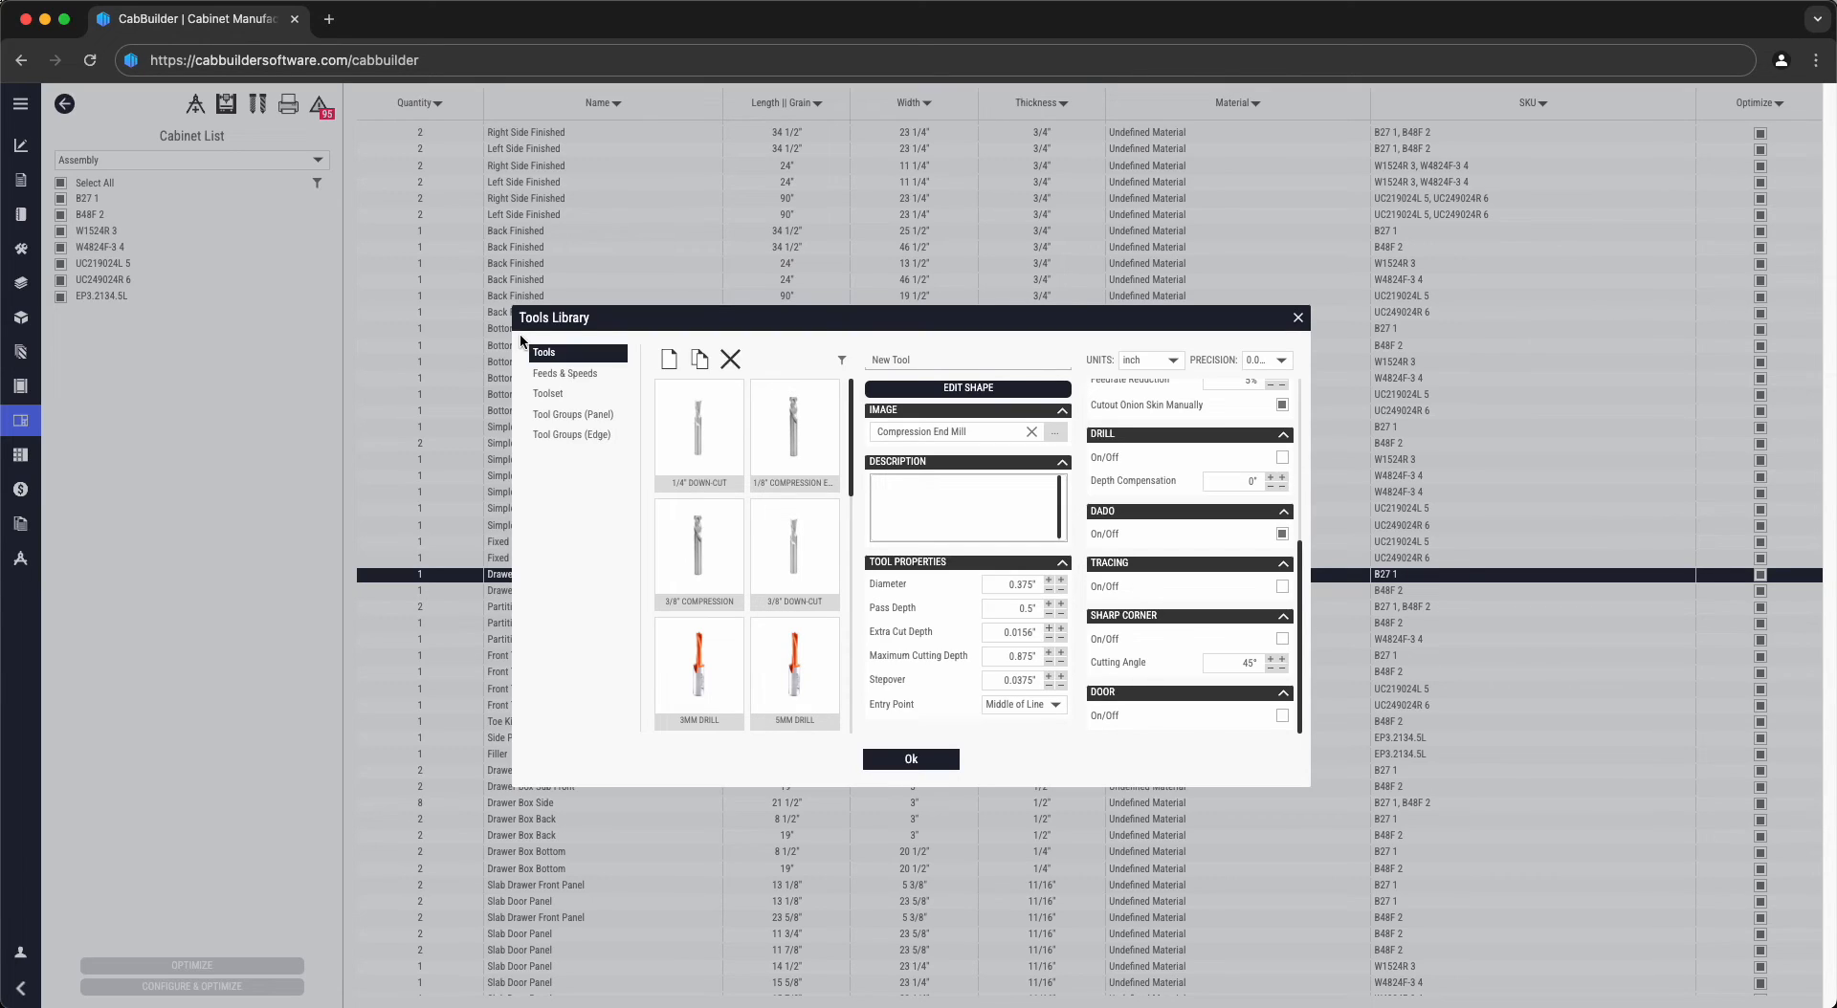
# - Create a new toolset and add the 3/8" Compression bit as its first tool
pyautogui.click(553, 395)
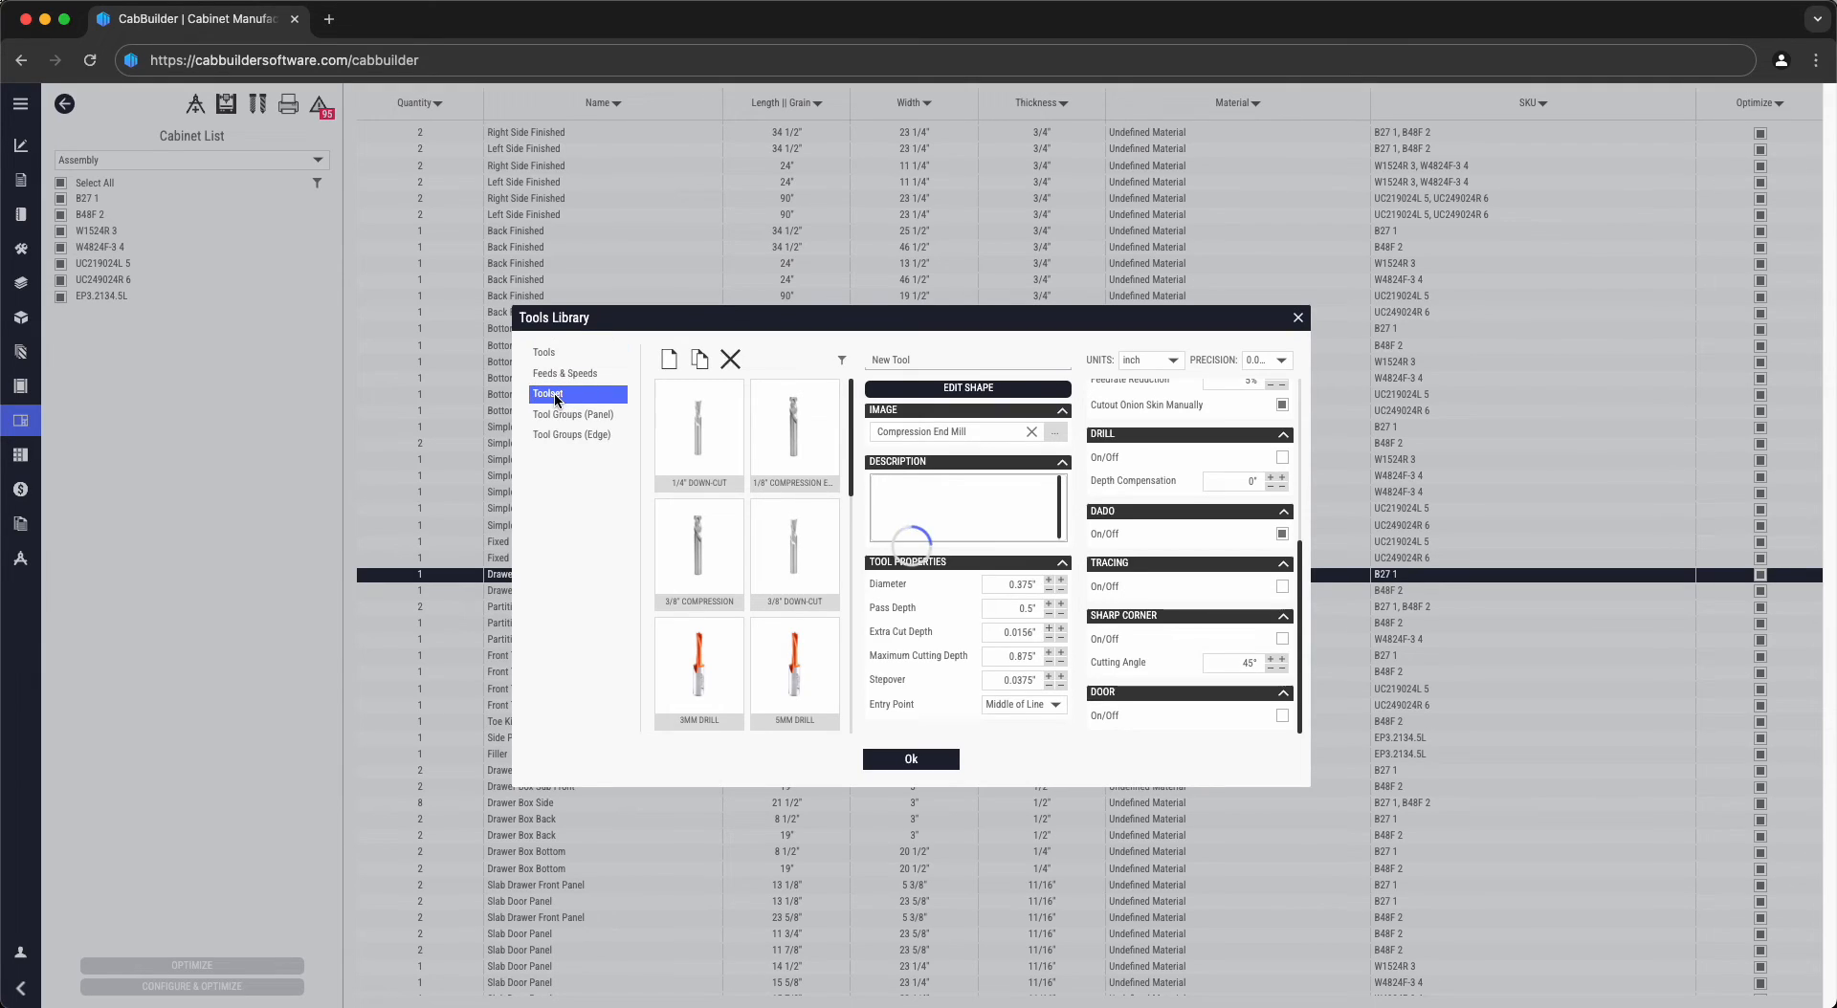
pyautogui.click(667, 359)
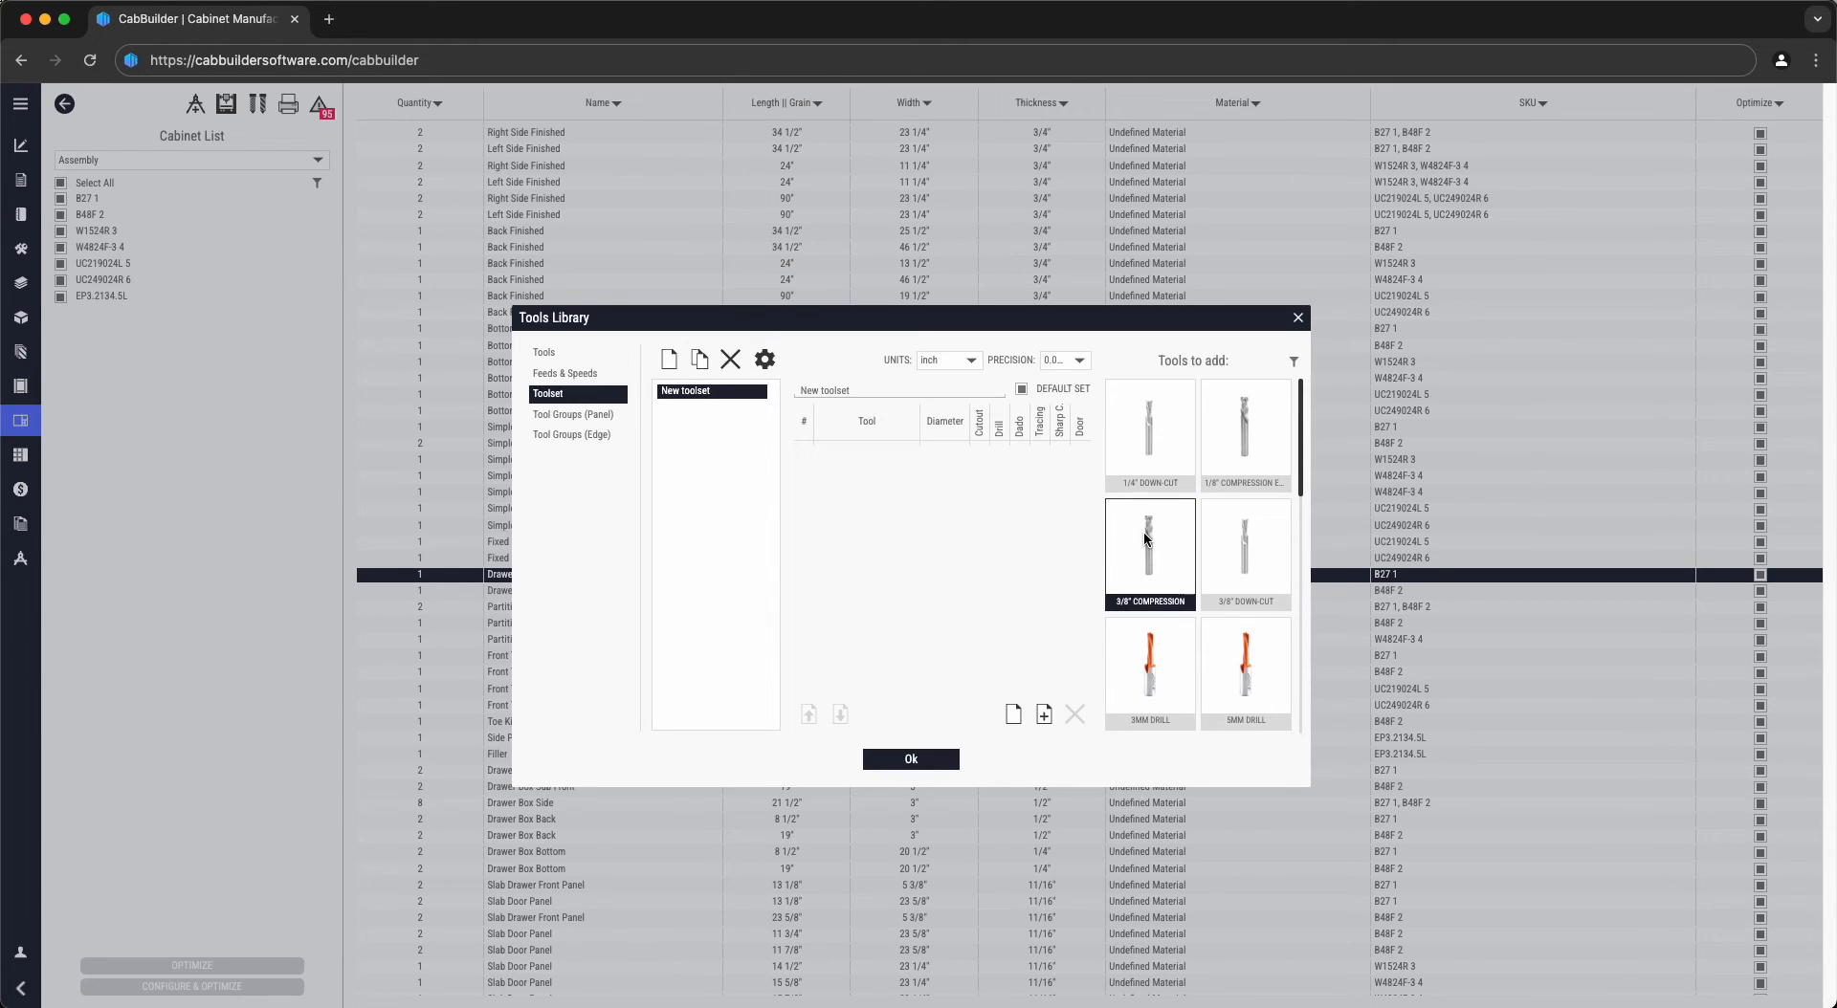
pyautogui.click(1043, 717)
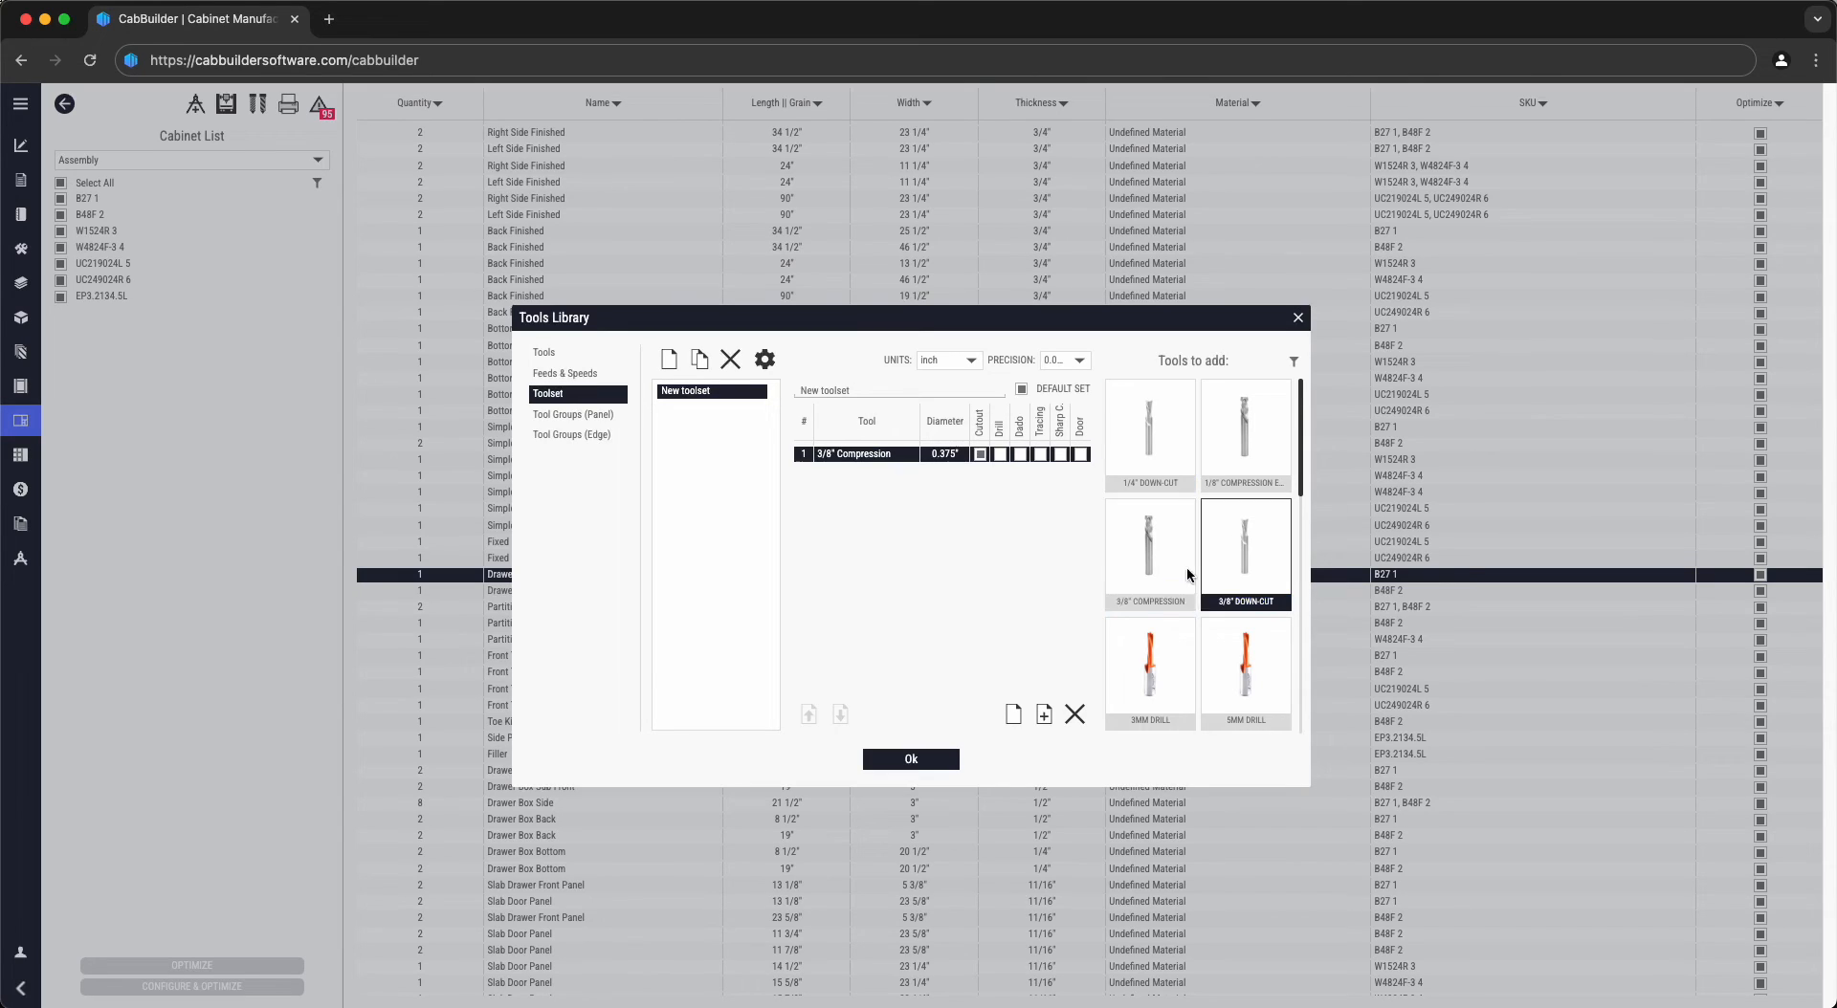
# - Add the 3/8" Down-Cut to the toolset, keeping 3/8" Compression in slot 1
pyautogui.click(1045, 718)
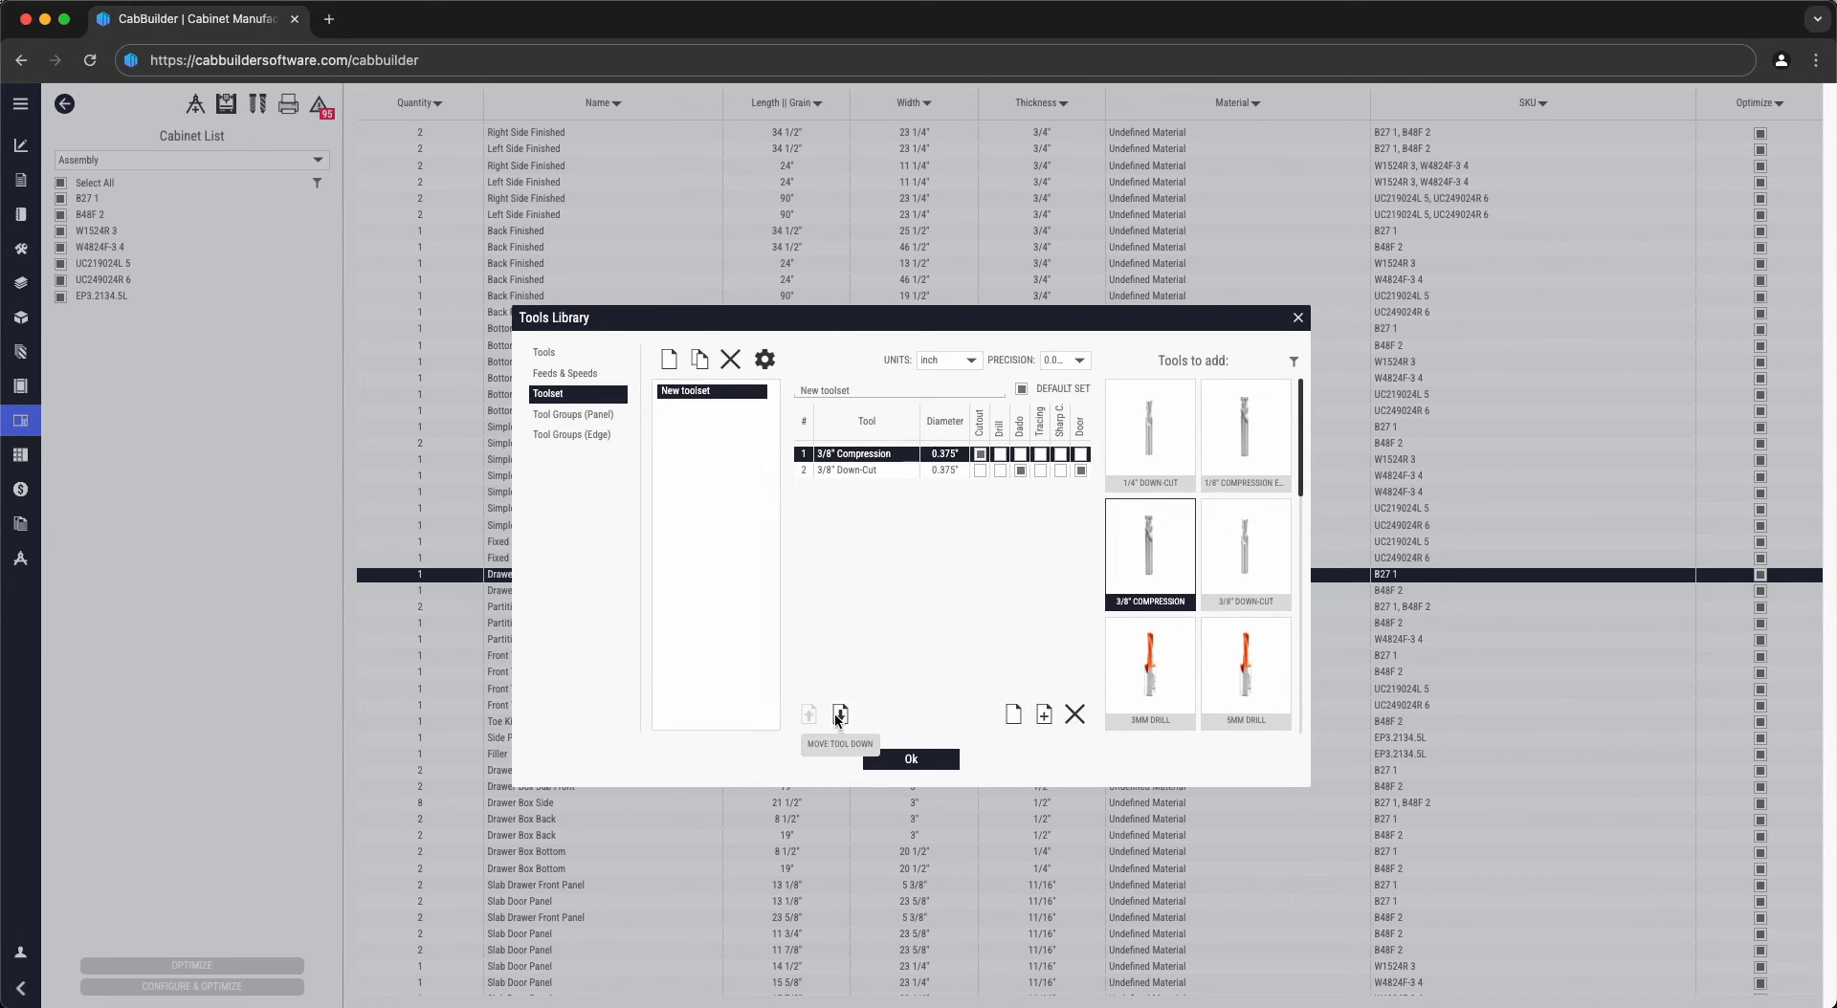
pyautogui.click(839, 716)
pyautogui.click(810, 715)
# - Insert six empty slots, move the 3/8" Down-Cut into slot 7, and save the toolset
pyautogui.click(1014, 714)
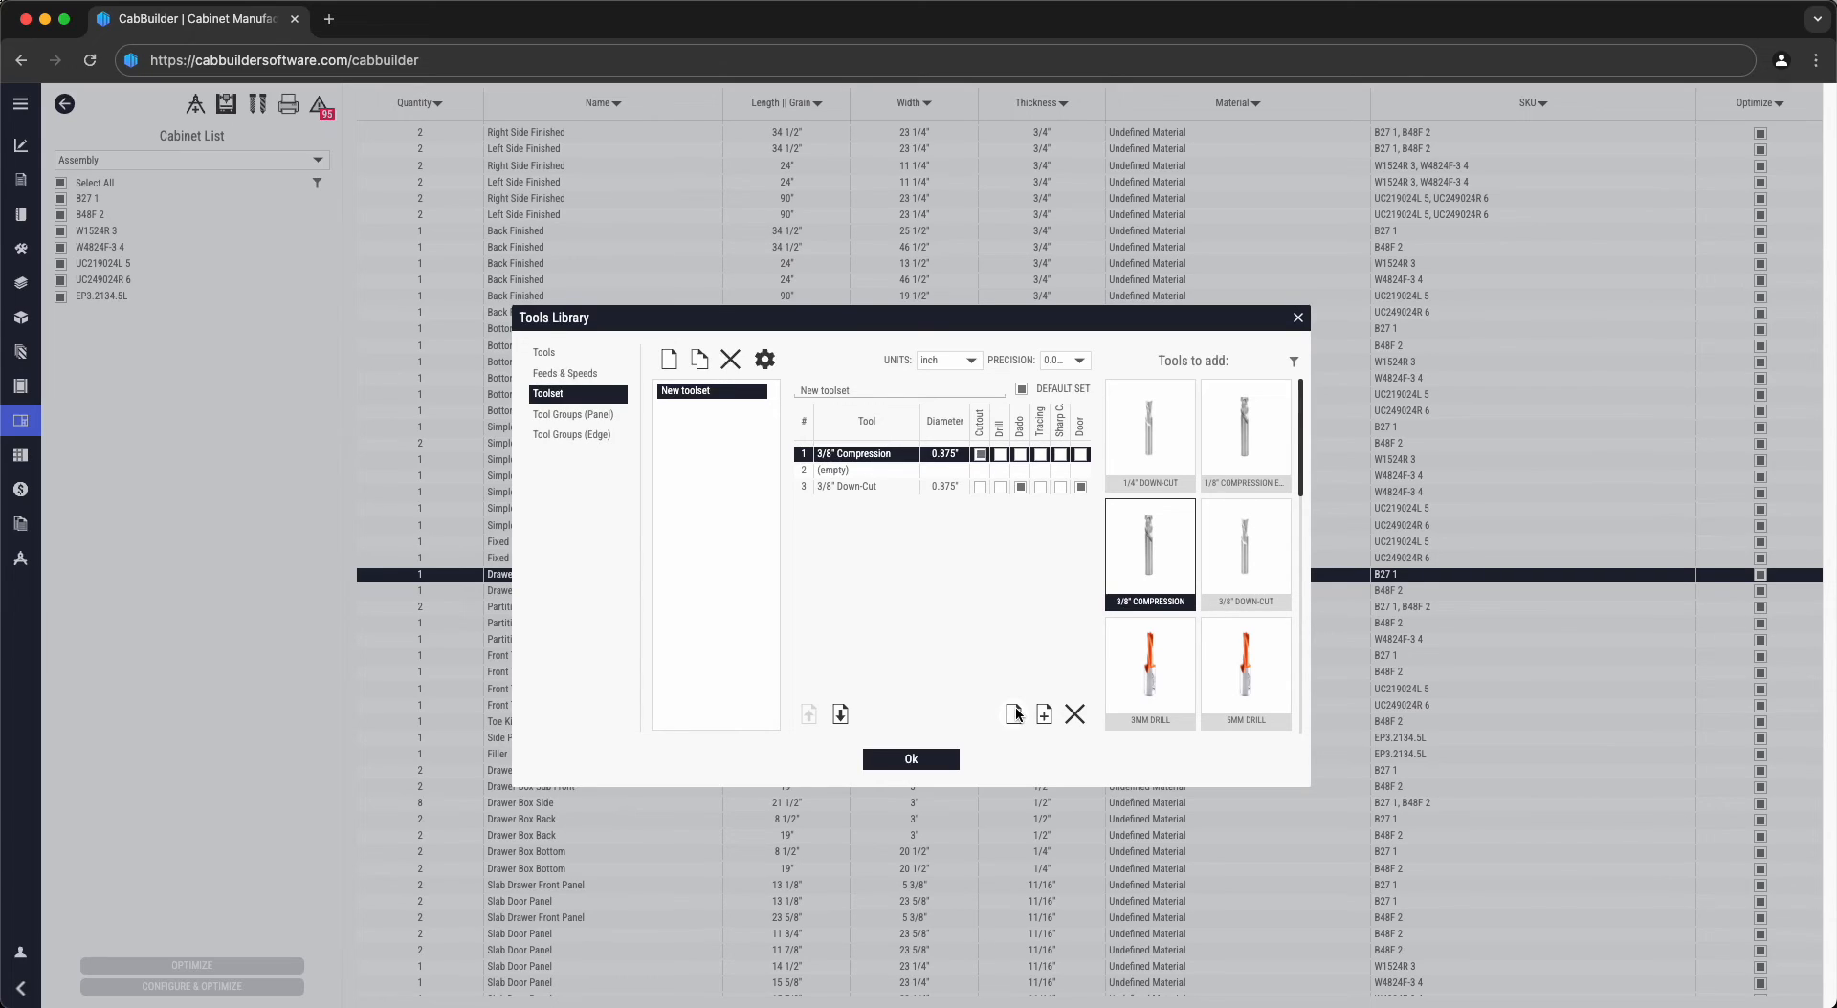
pyautogui.click(1014, 714)
pyautogui.click(1014, 713)
pyautogui.click(1014, 714)
pyautogui.click(1014, 713)
pyautogui.click(1014, 713)
pyautogui.click(869, 569)
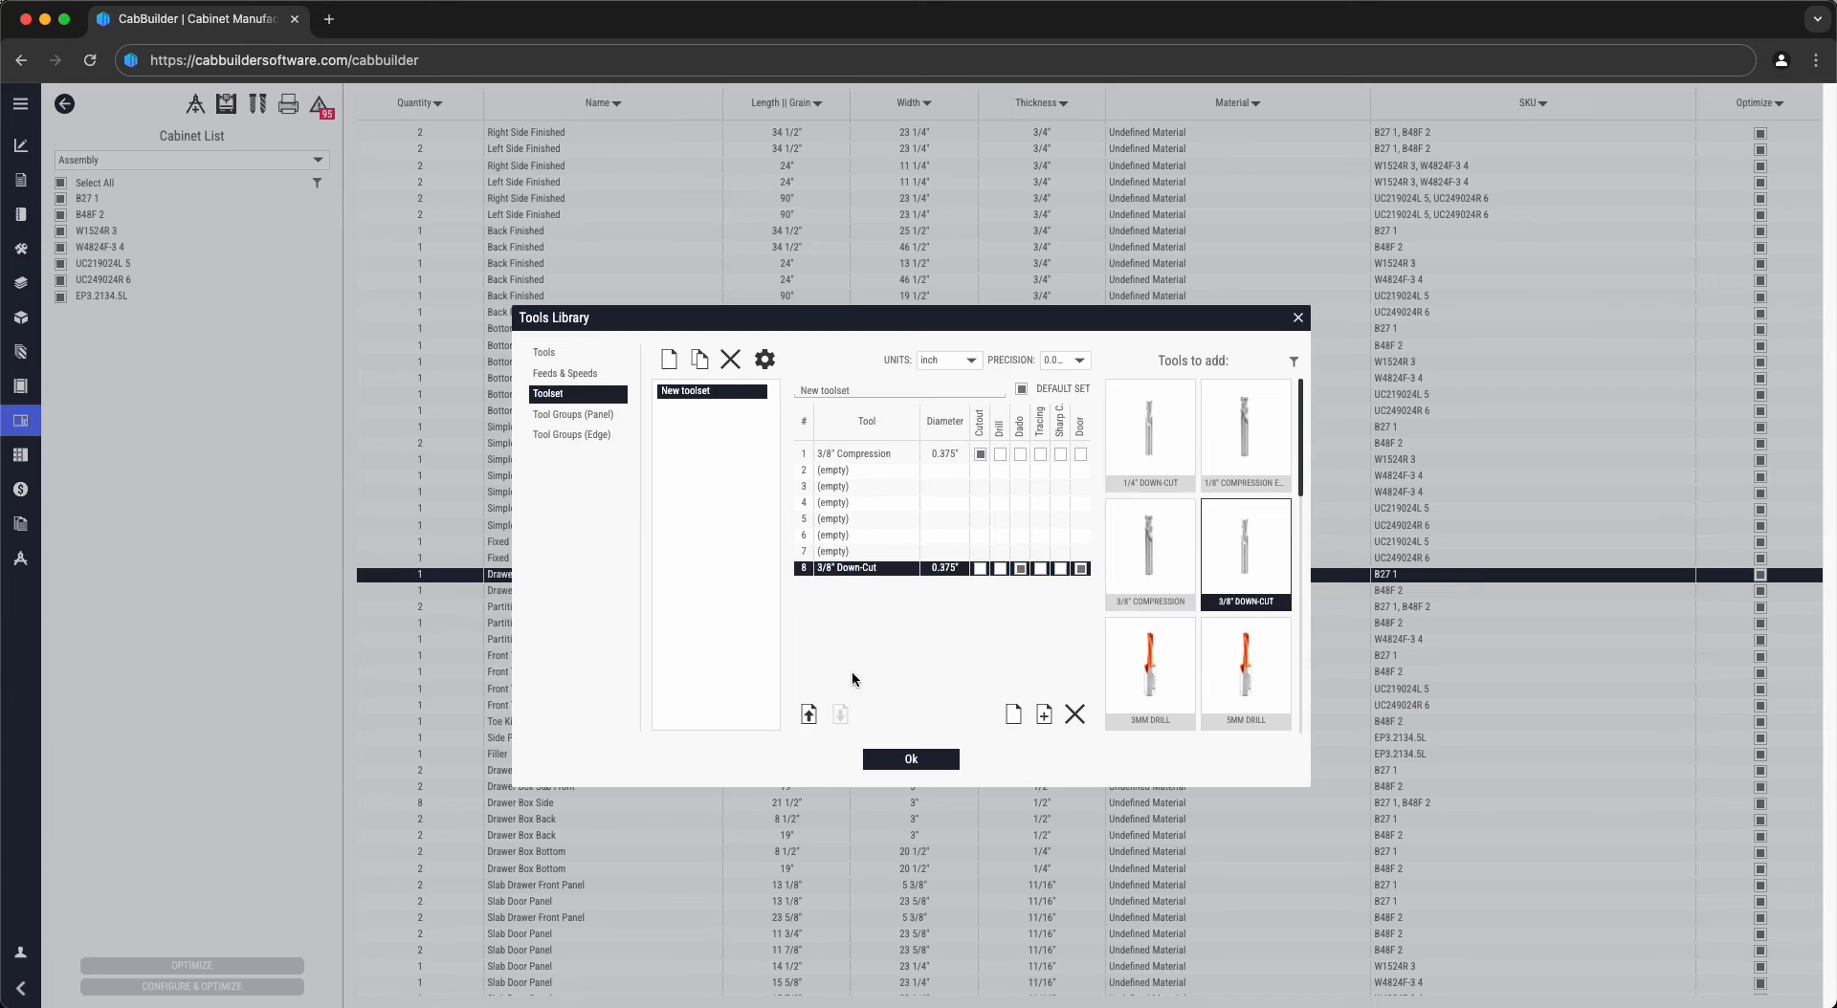
pyautogui.click(809, 714)
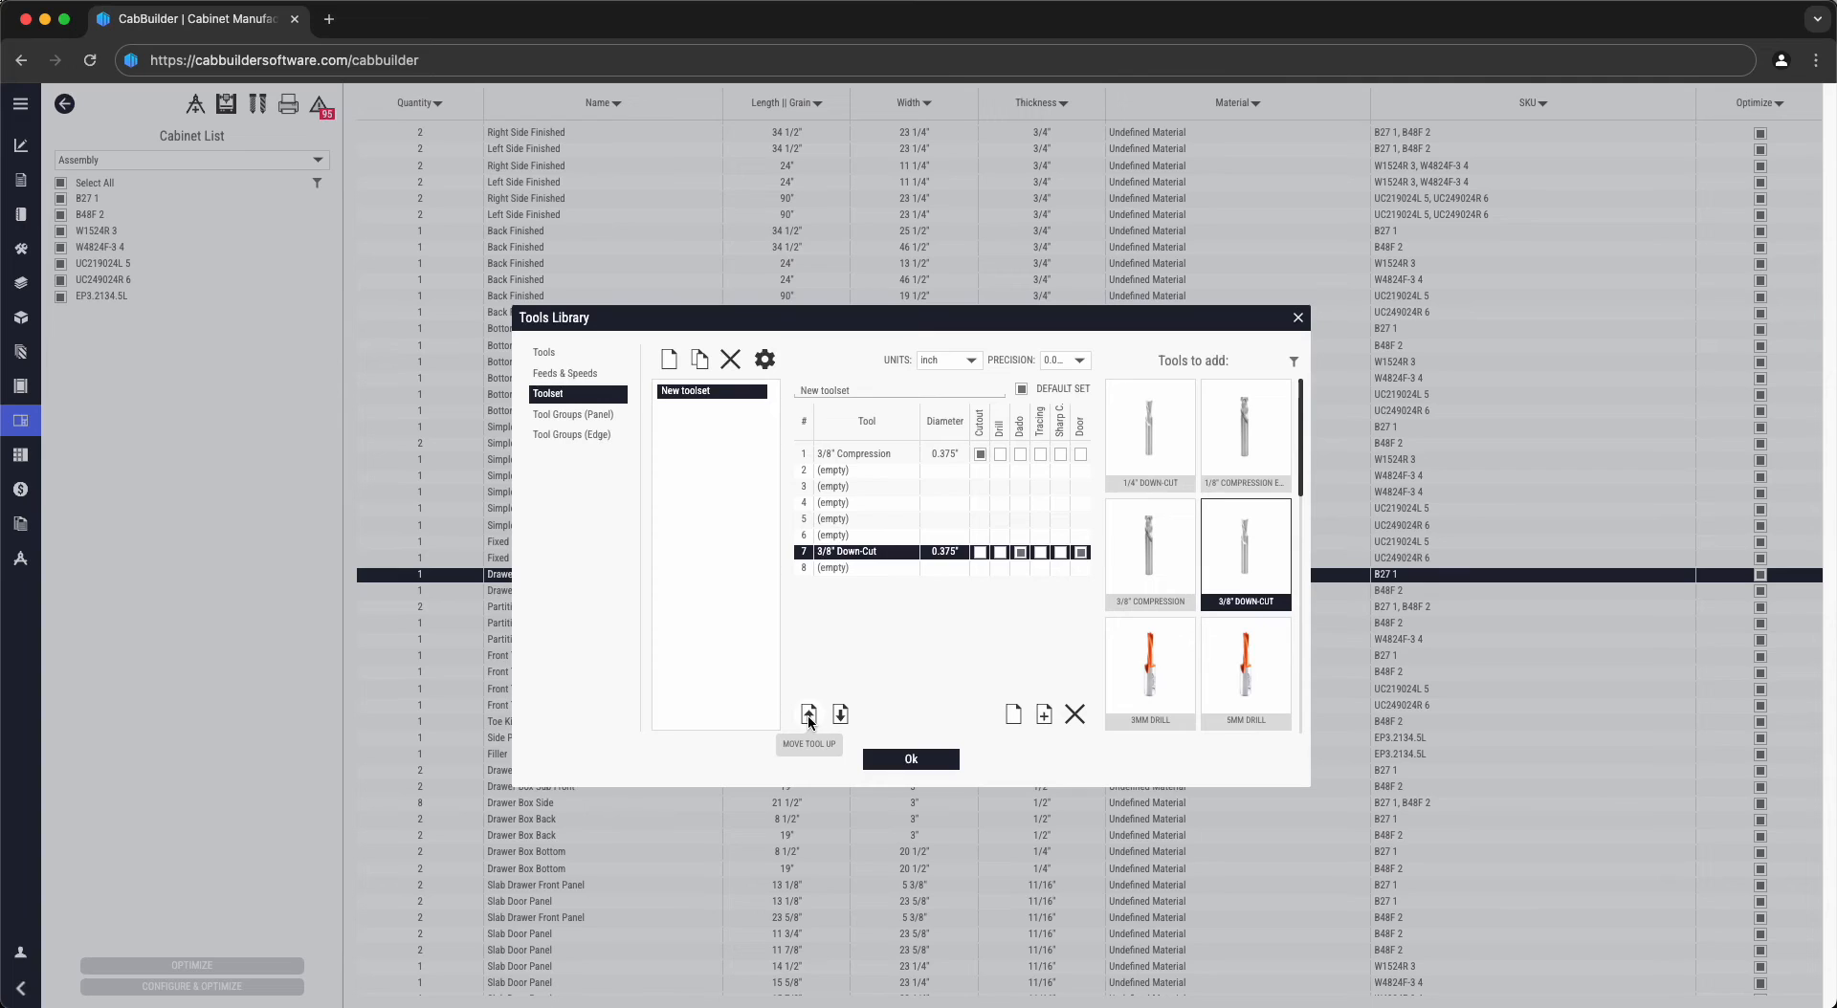
pyautogui.click(924, 760)
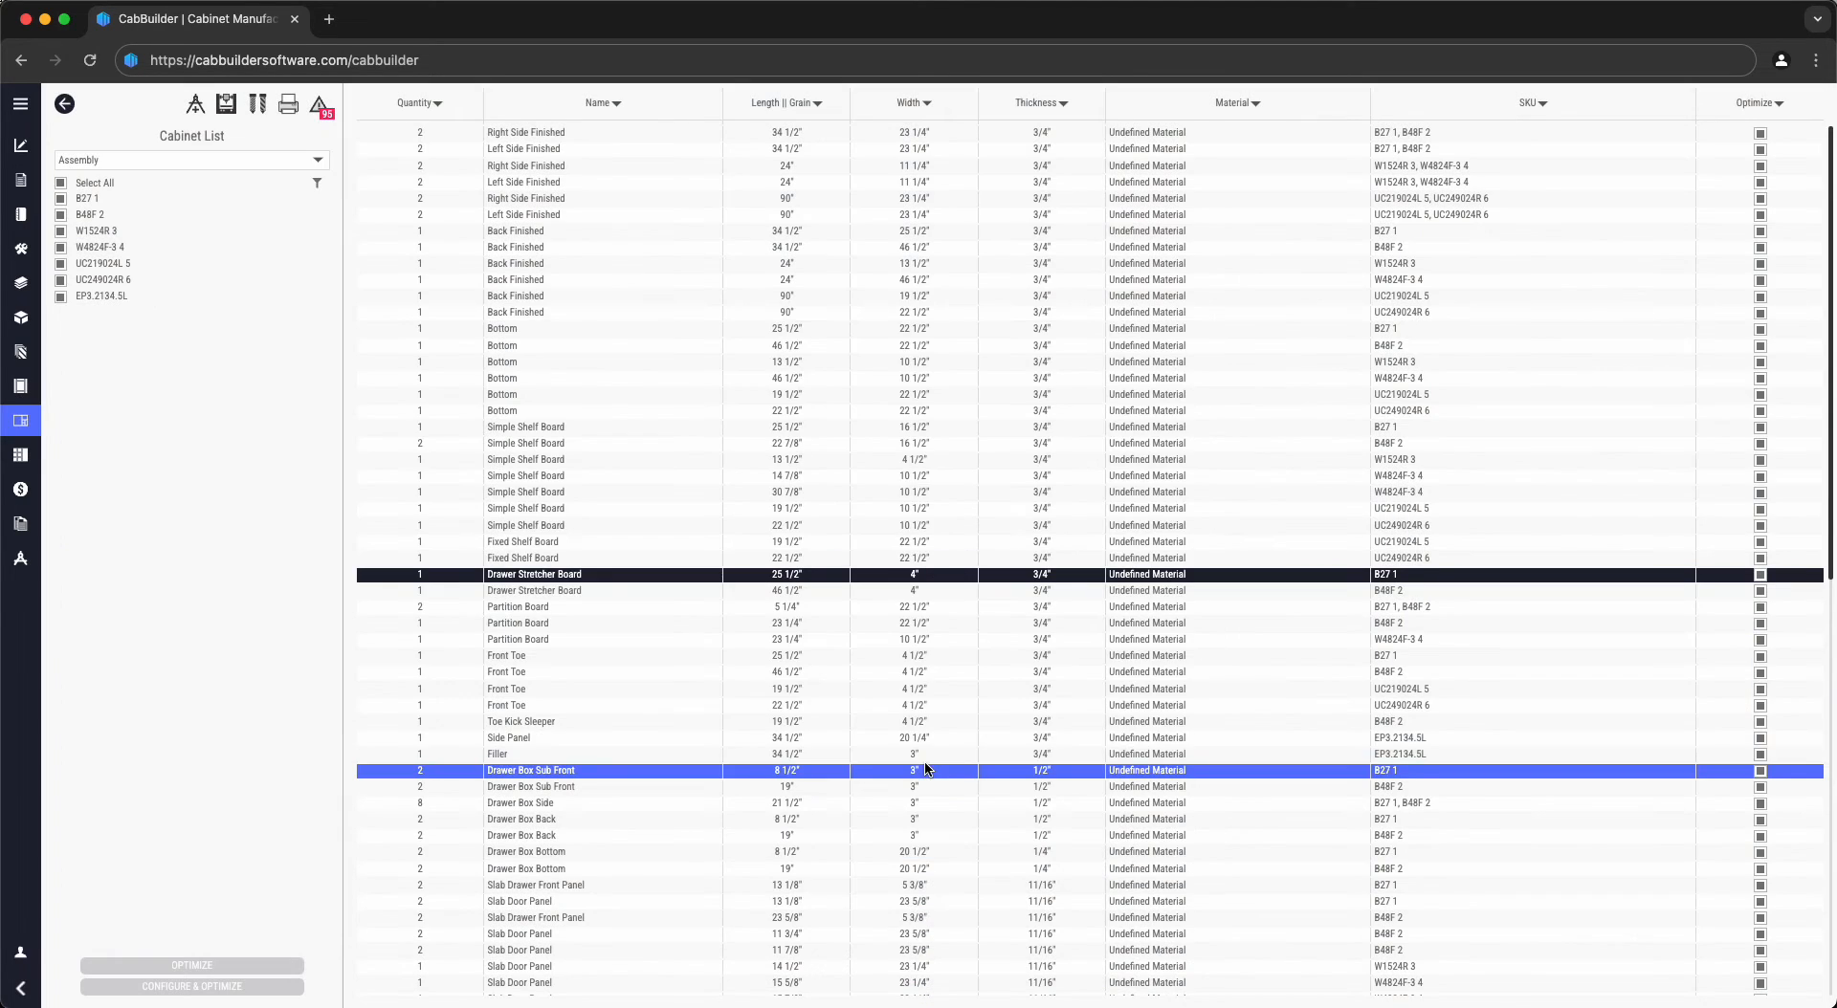
# - Duplicate New Machine in the Machines Library and rename the copy 'Exmaple'
pyautogui.click(225, 107)
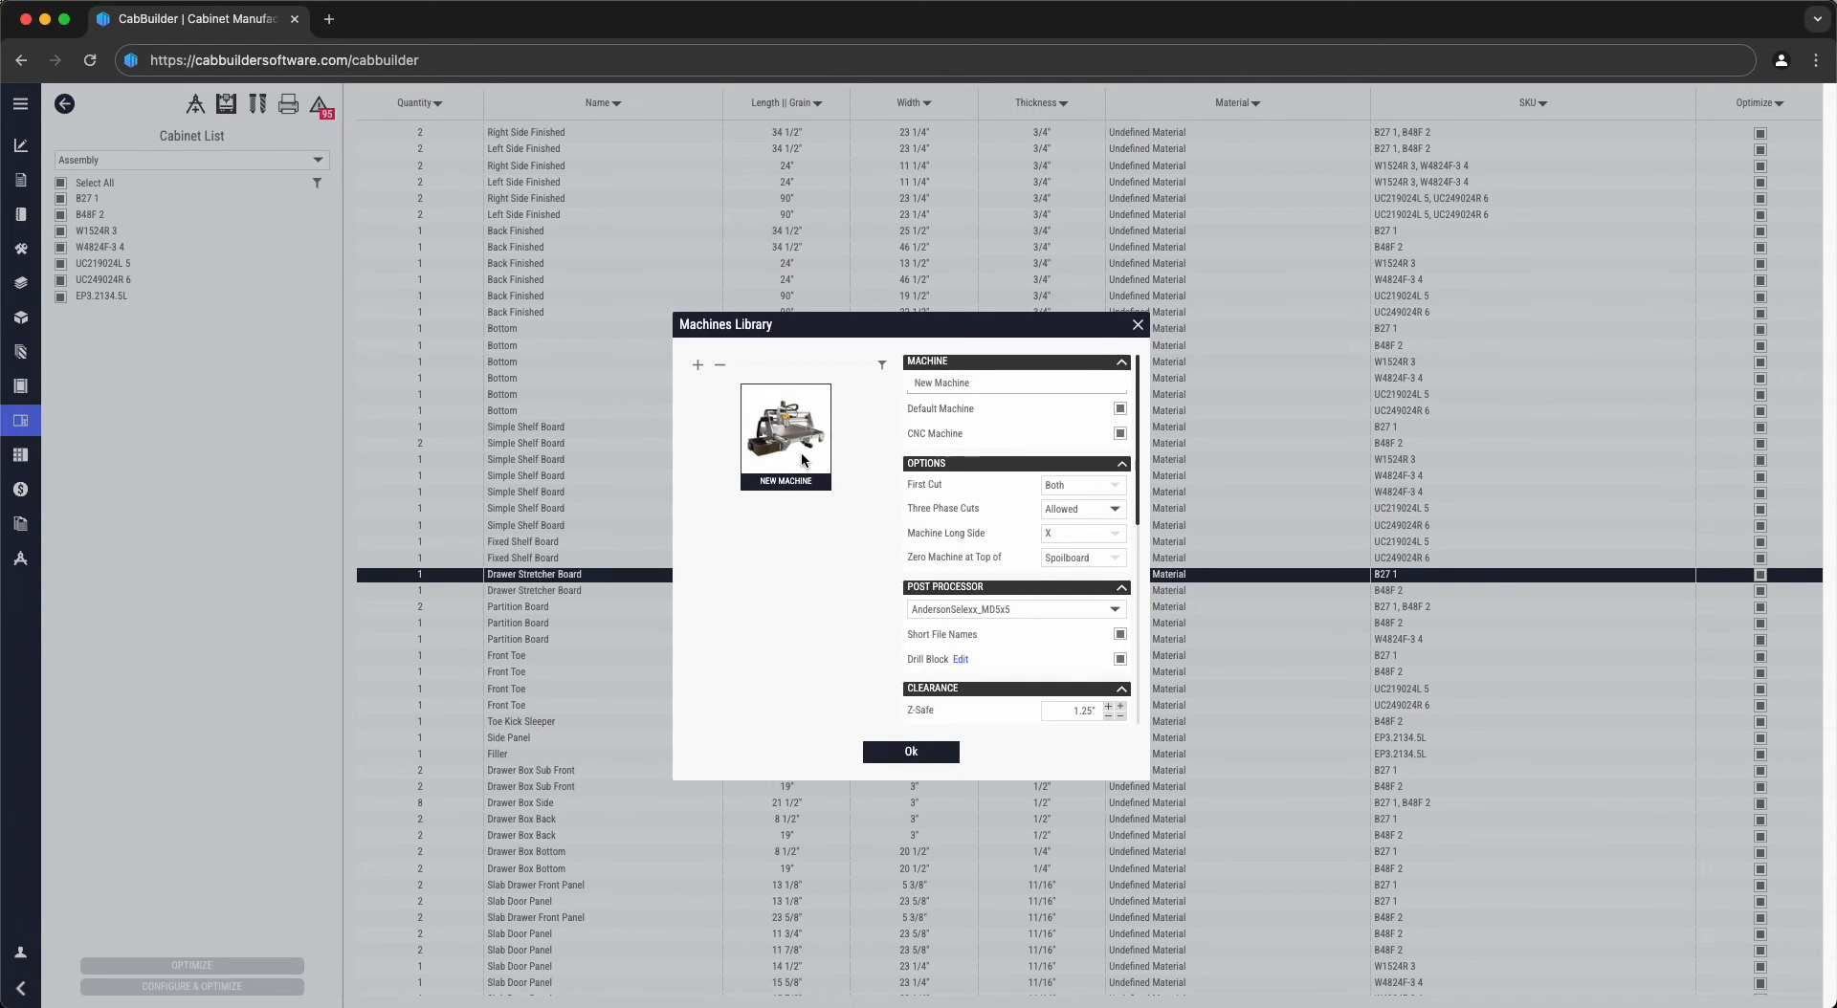
pyautogui.click(697, 367)
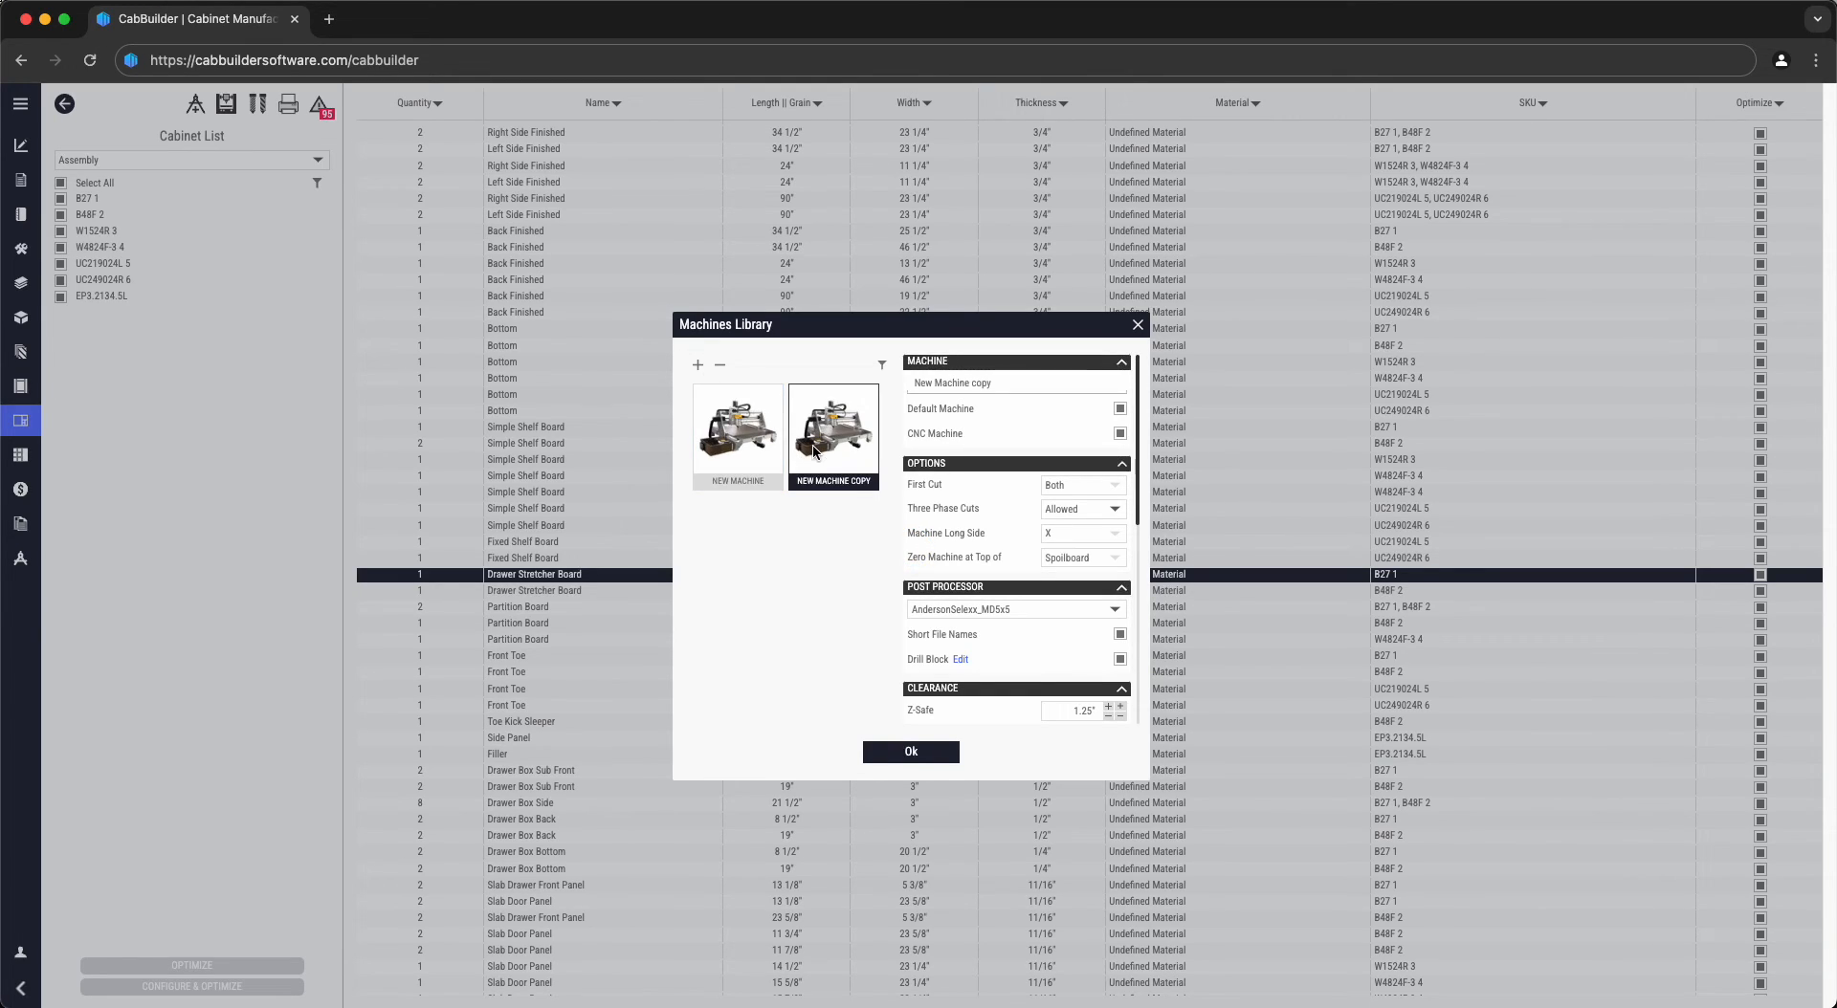
pyautogui.moveTo(985, 386); pyautogui.dragTo(904, 389)
pyautogui.write('Exmaple')
# - Turn off short file names and set the drill block spacing tolerance to 0.01"
pyautogui.click(1120, 635)
pyautogui.click(960, 658)
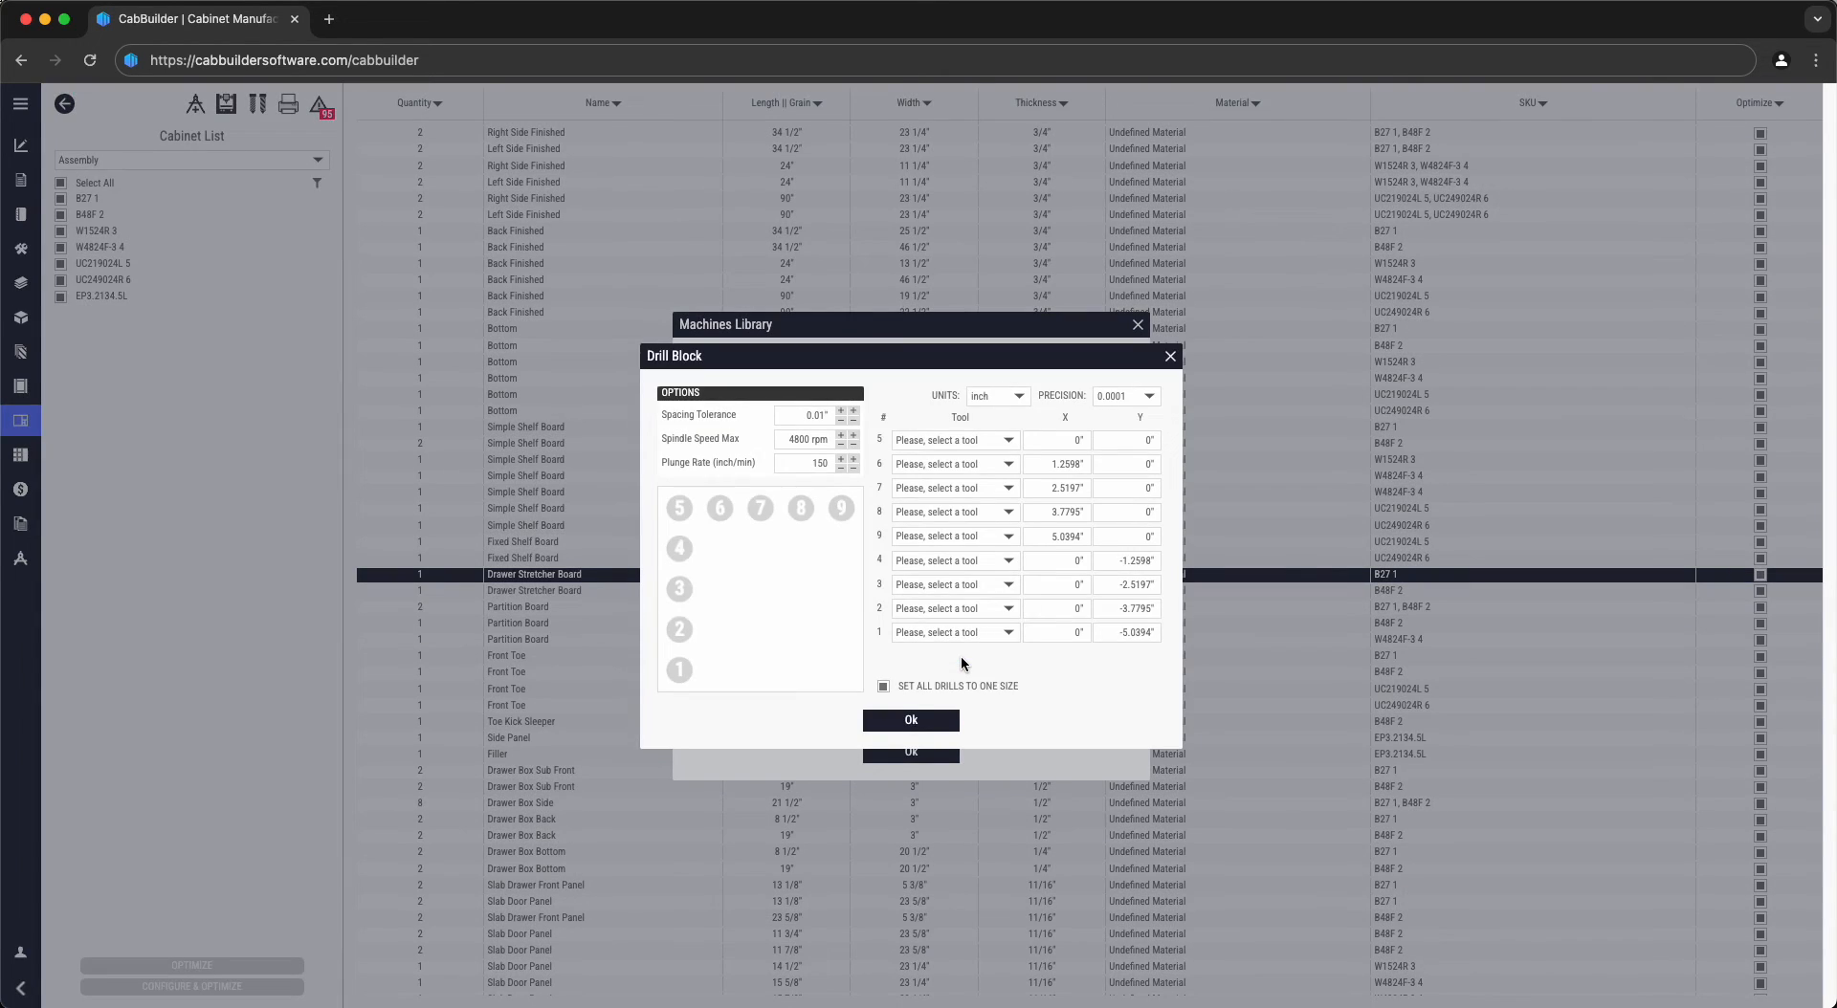
pyautogui.click(821, 418)
pyautogui.doubleClick(818, 438)
pyautogui.doubleClick(817, 462)
# - Assign 5mm Drill to all nine drill block positions and confirm the drill block
pyautogui.click(966, 459)
pyautogui.click(943, 515)
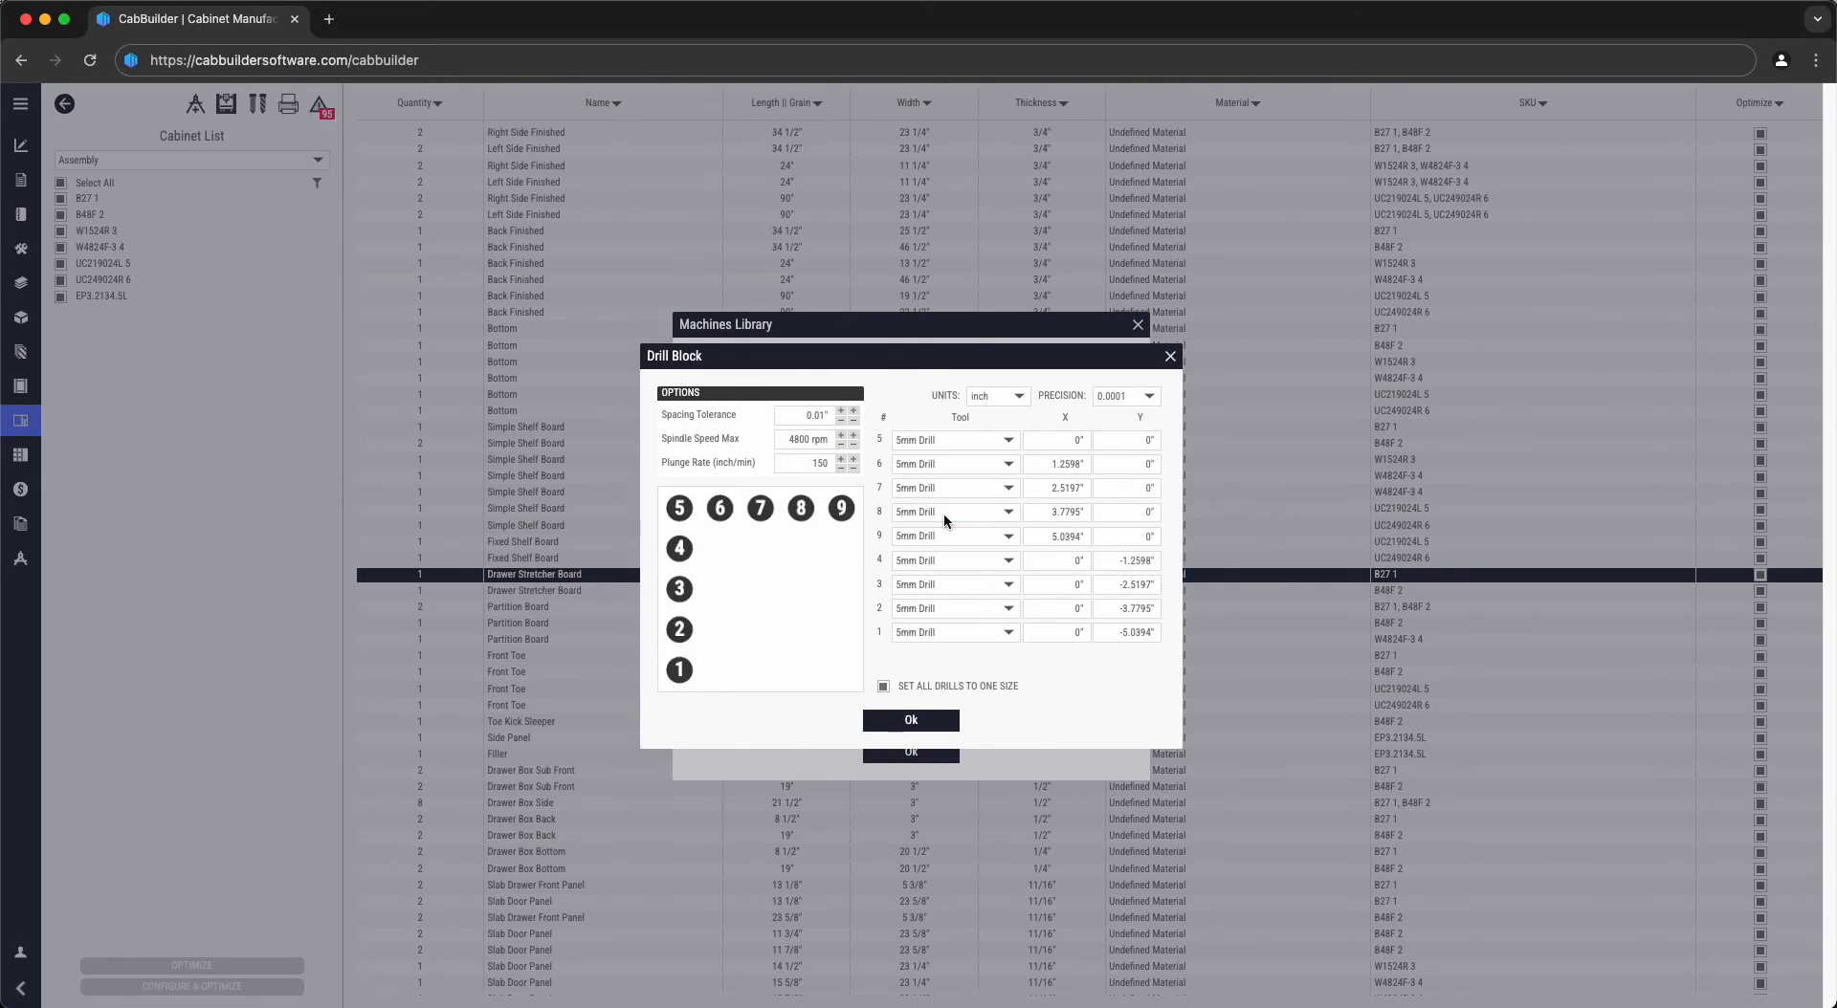
pyautogui.click(913, 723)
pyautogui.doubleClick(1082, 710)
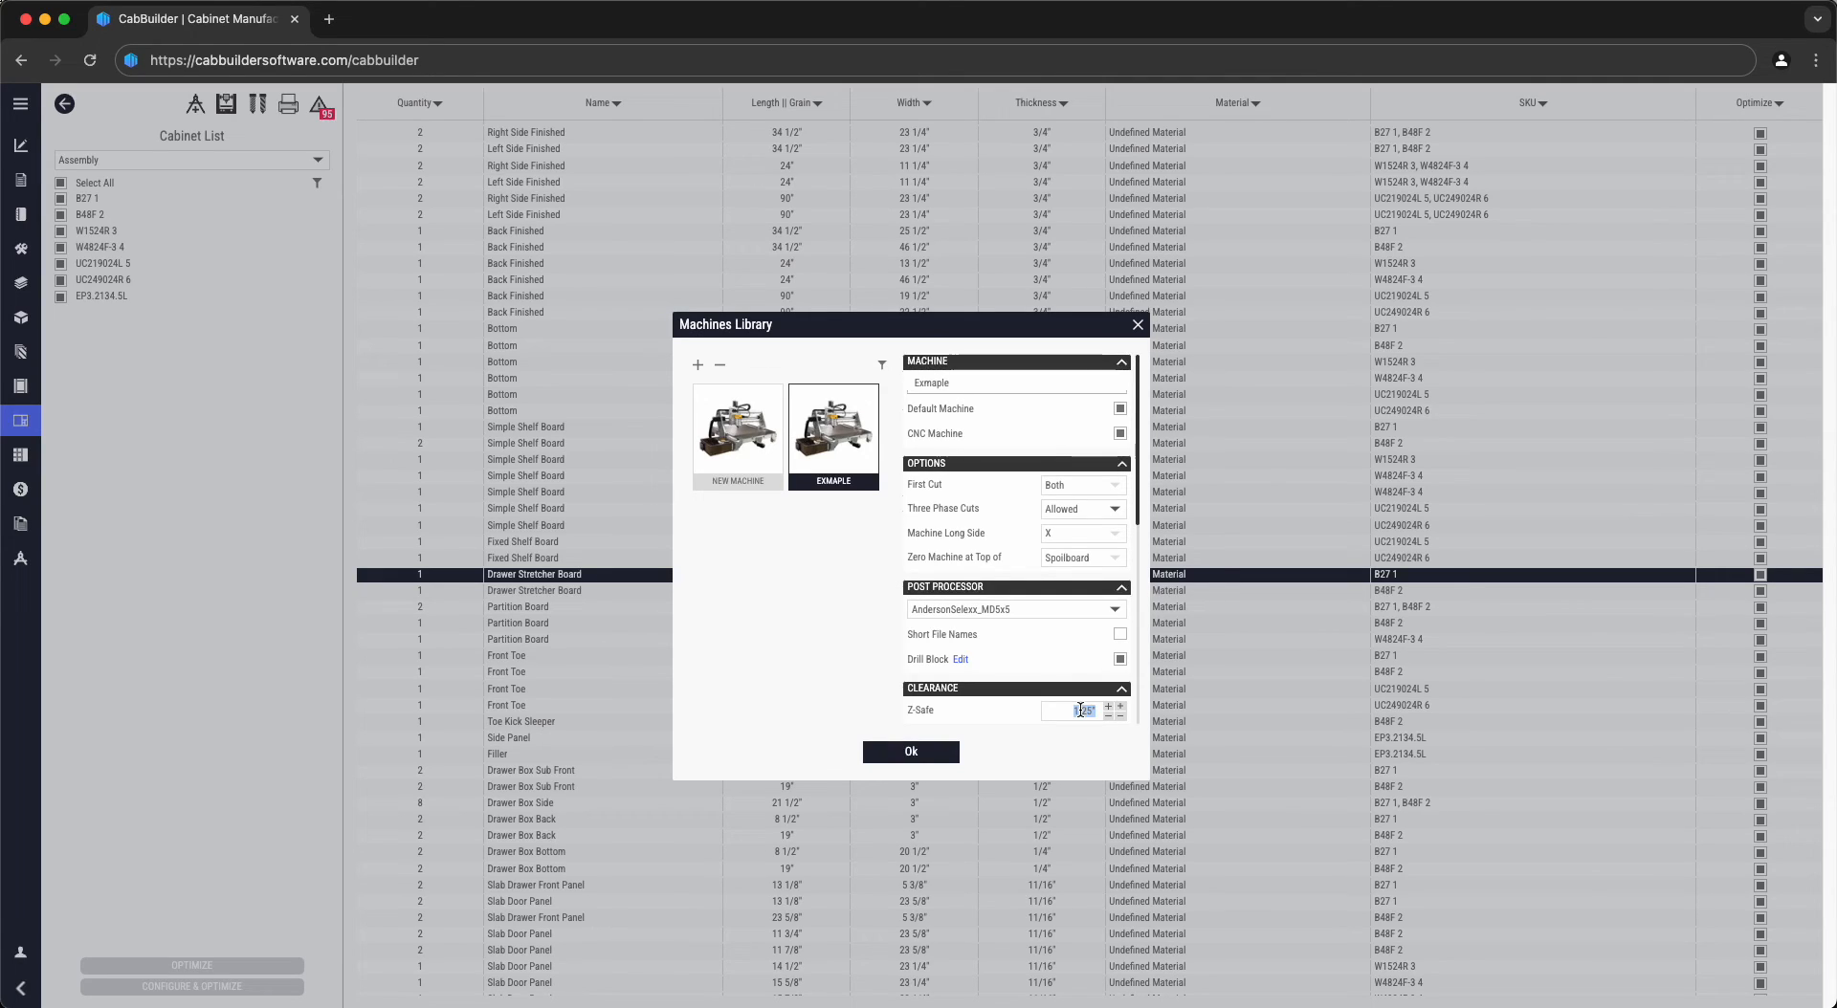
# - Check Exmaple's Z-Safe, plunge and spindle speed values, then turn off Add Squaring Cut
pyautogui.scroll(-1, 1080, 710)
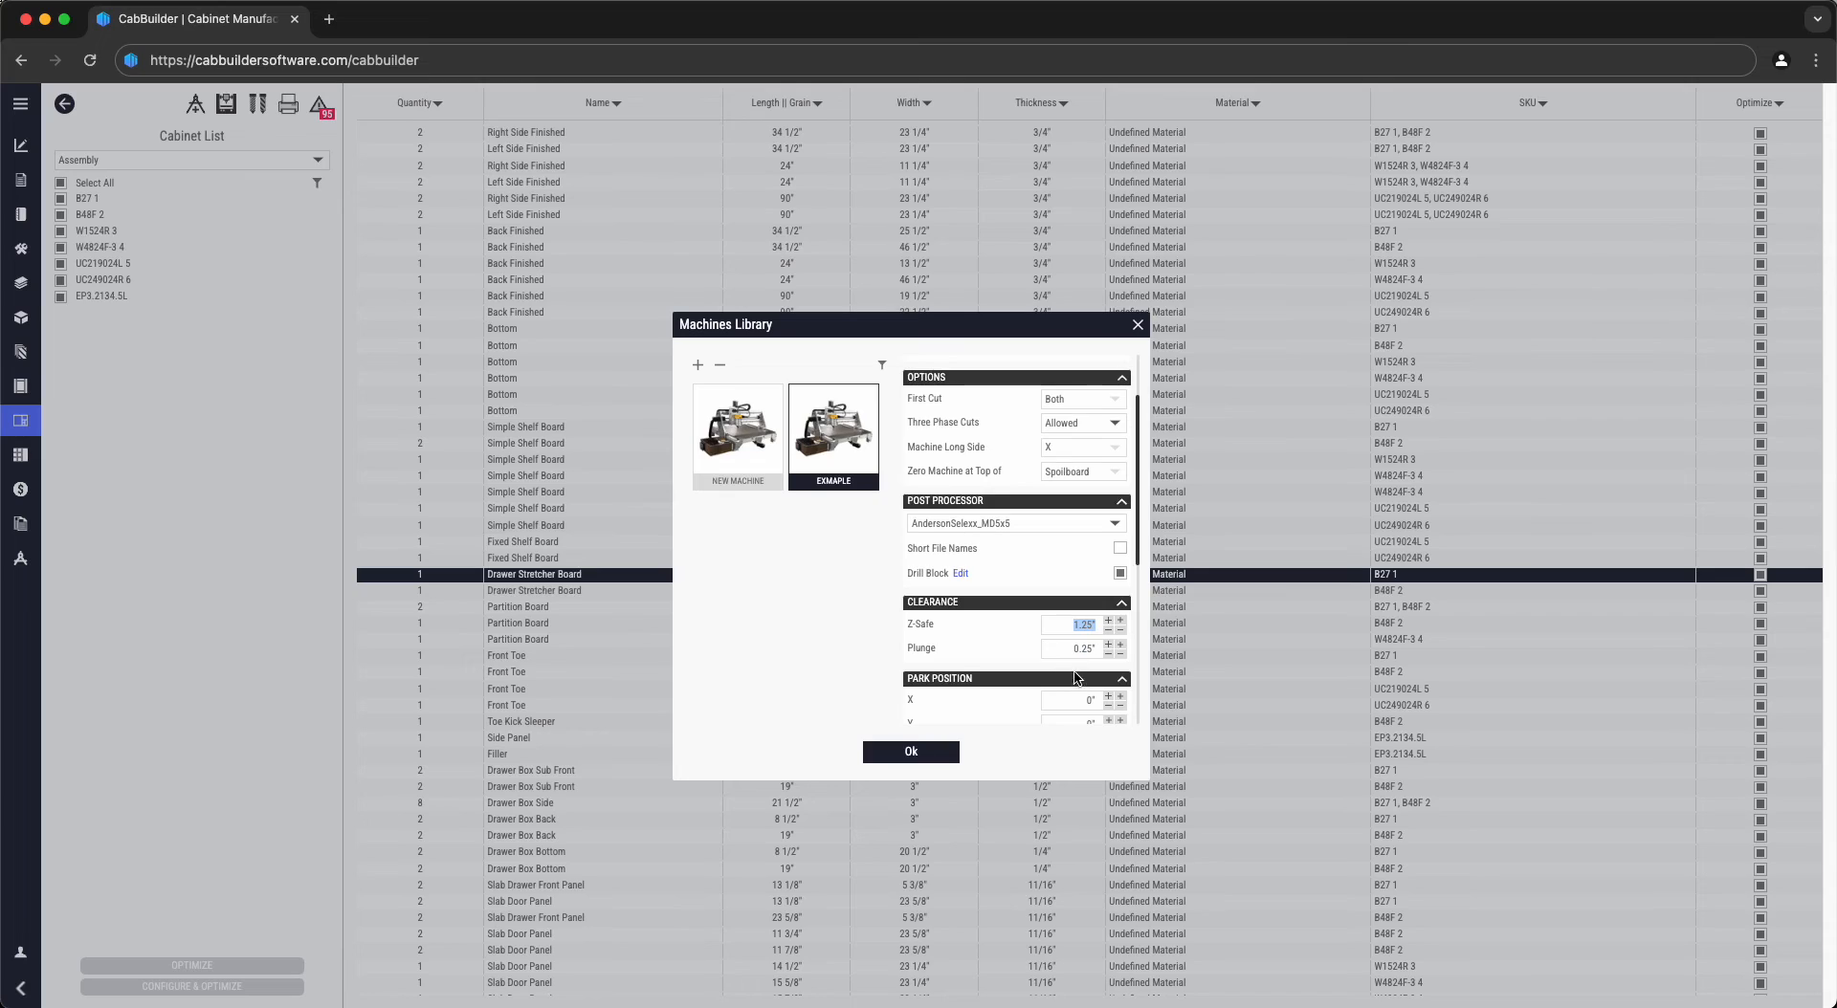
pyautogui.click(1075, 654)
pyautogui.scroll(-2, 1088, 654)
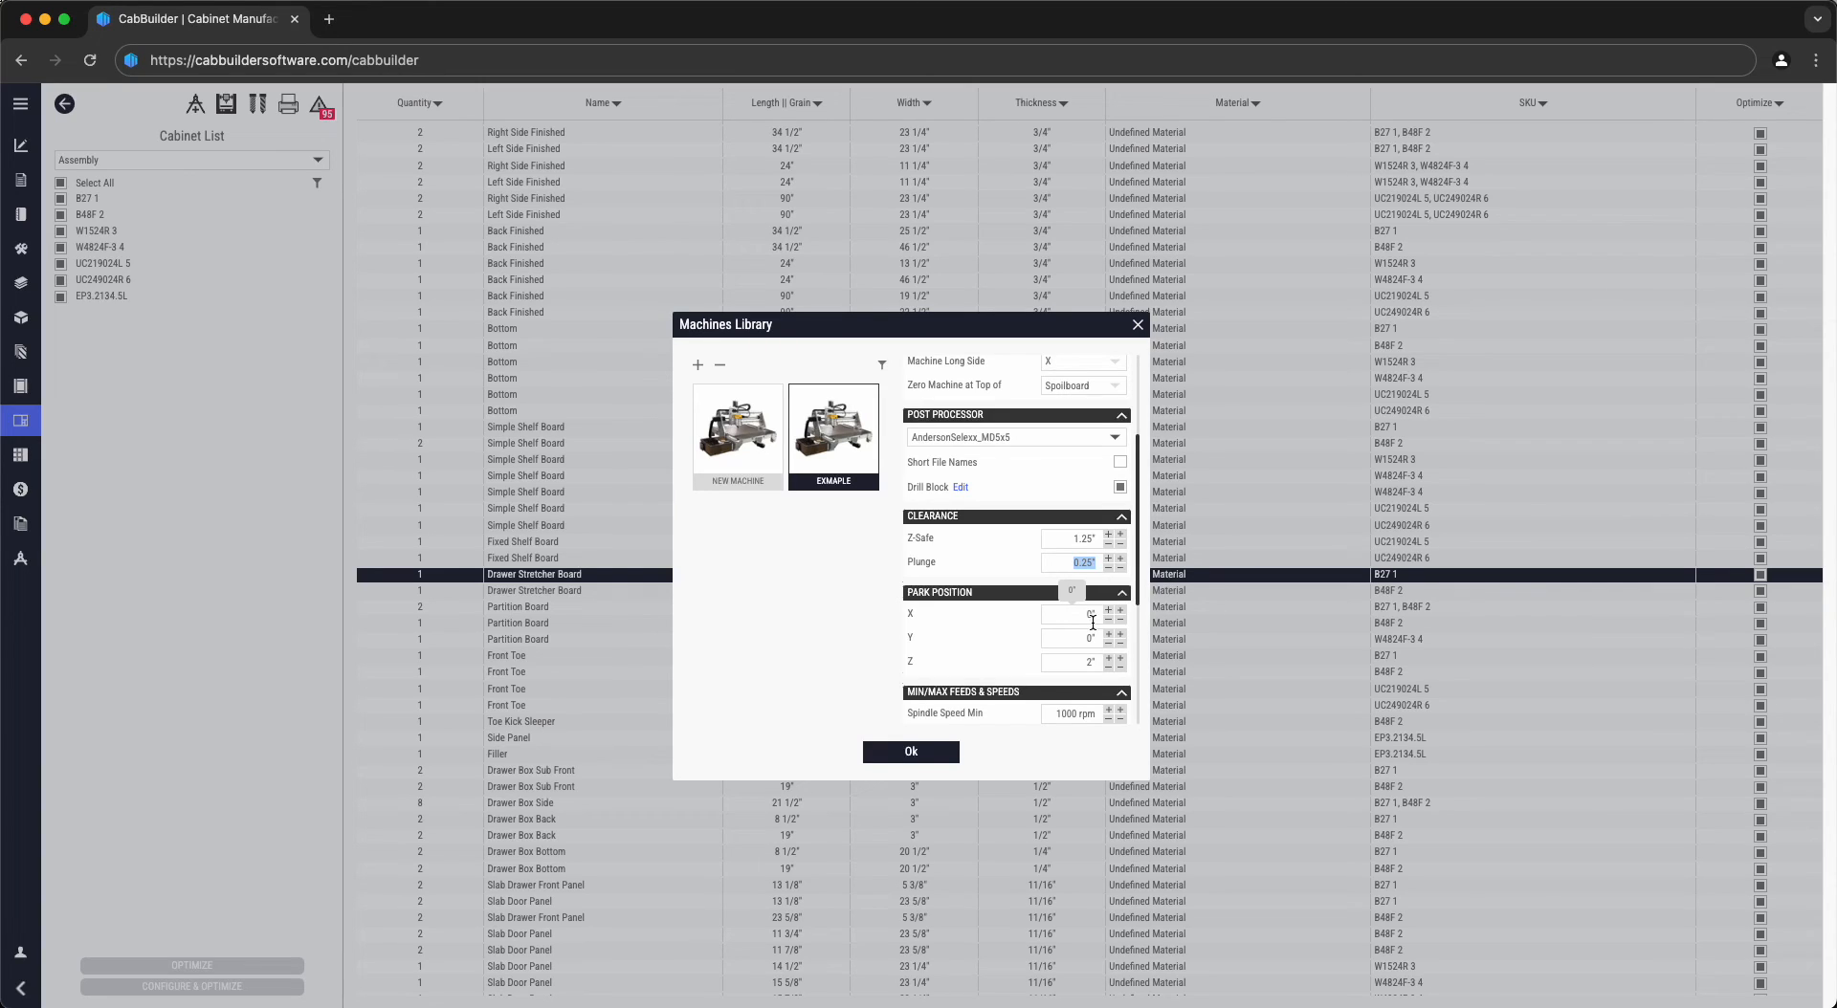
pyautogui.scroll(-2, 1093, 623)
pyautogui.click(1057, 627)
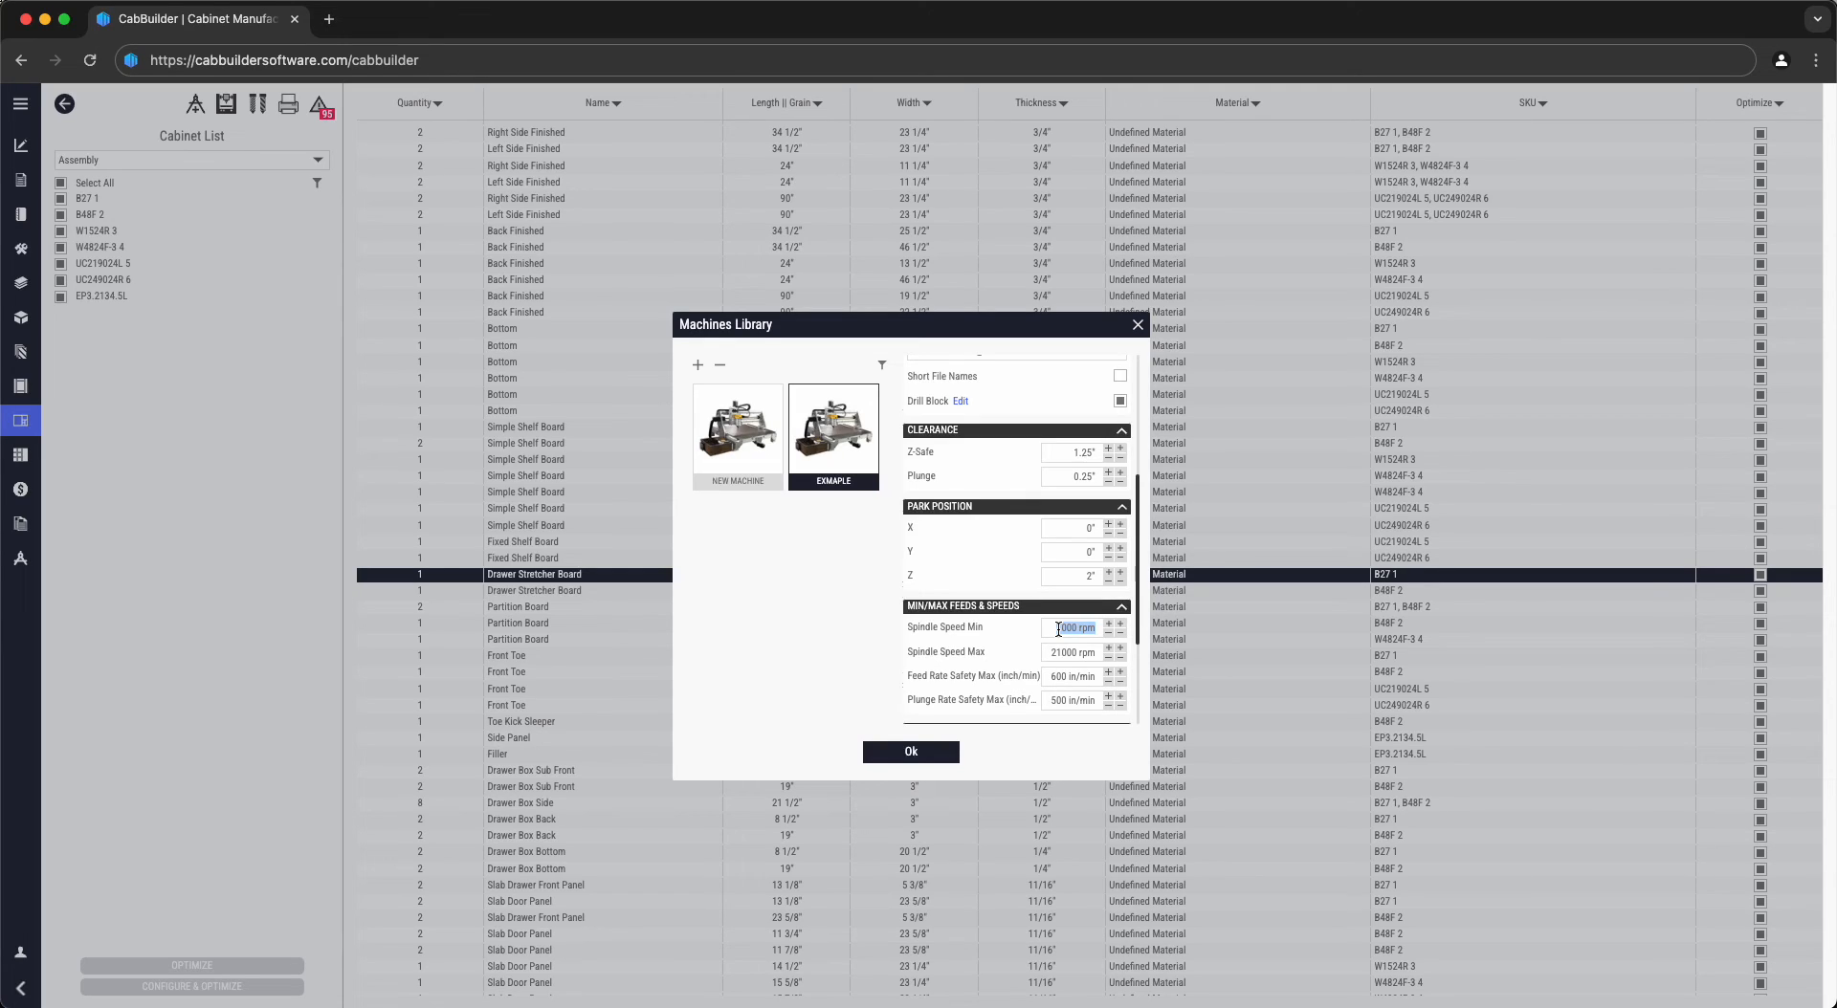
pyautogui.scroll(-4, 1058, 629)
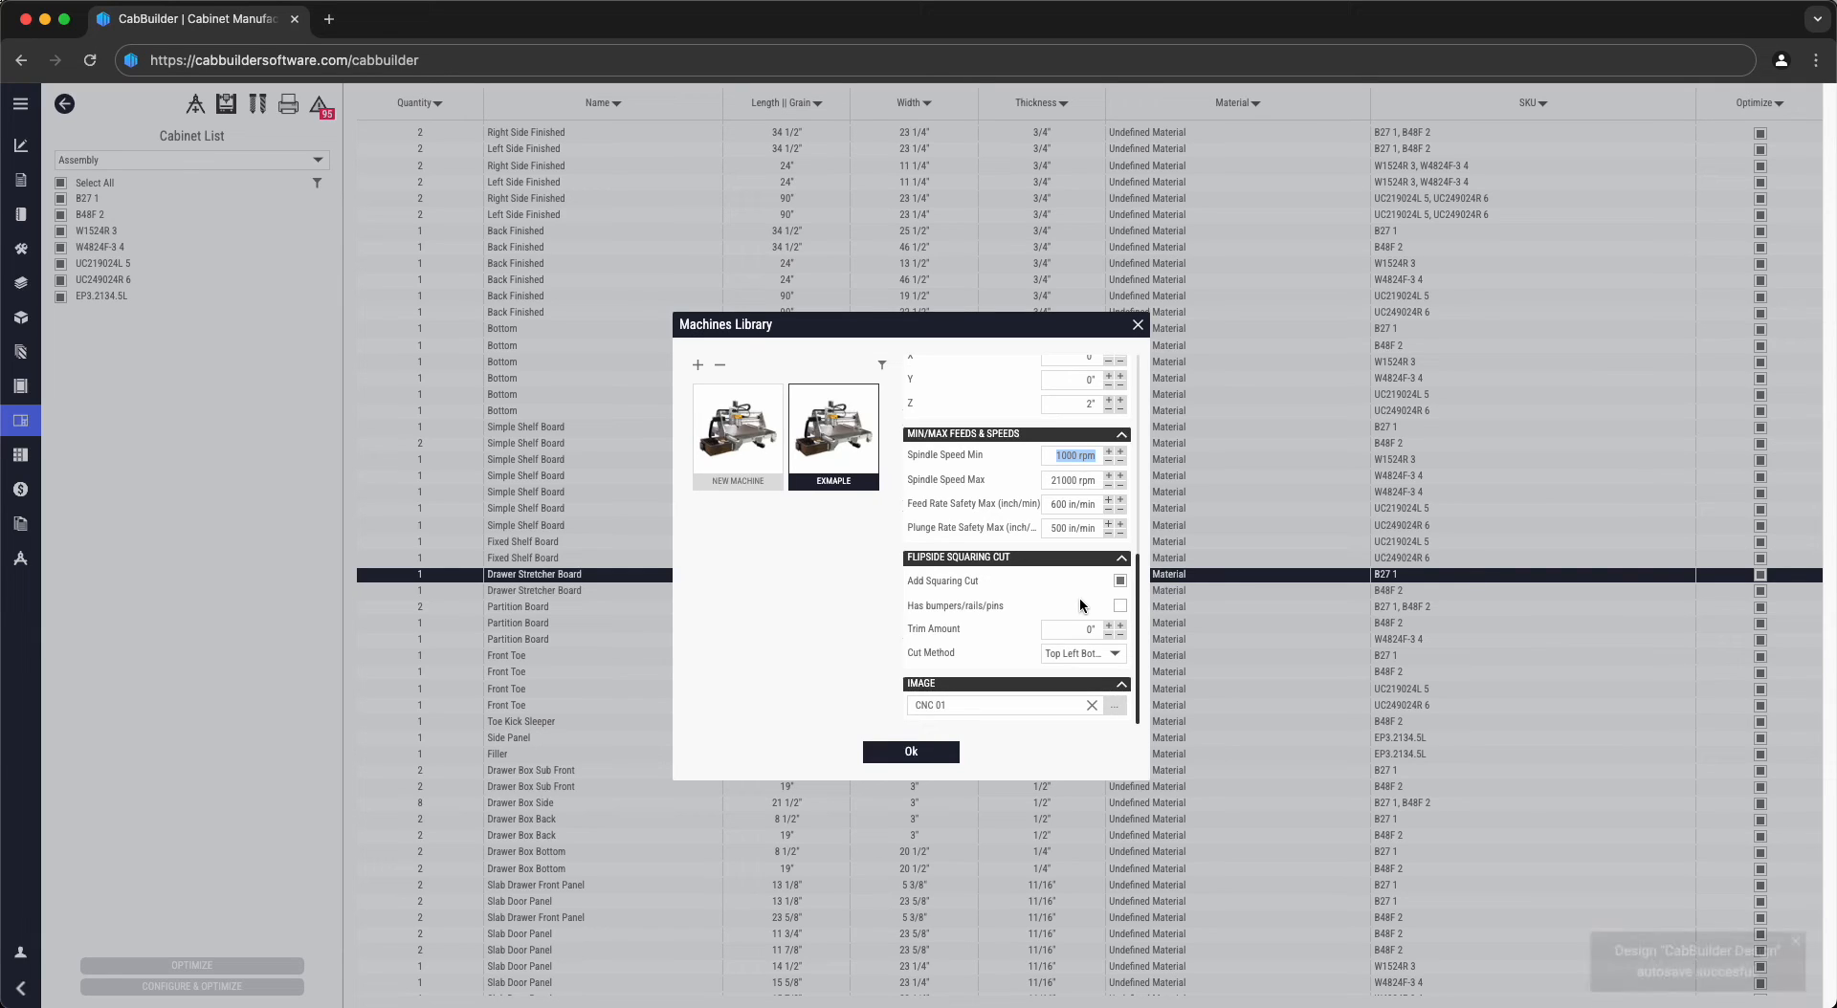
pyautogui.click(1090, 585)
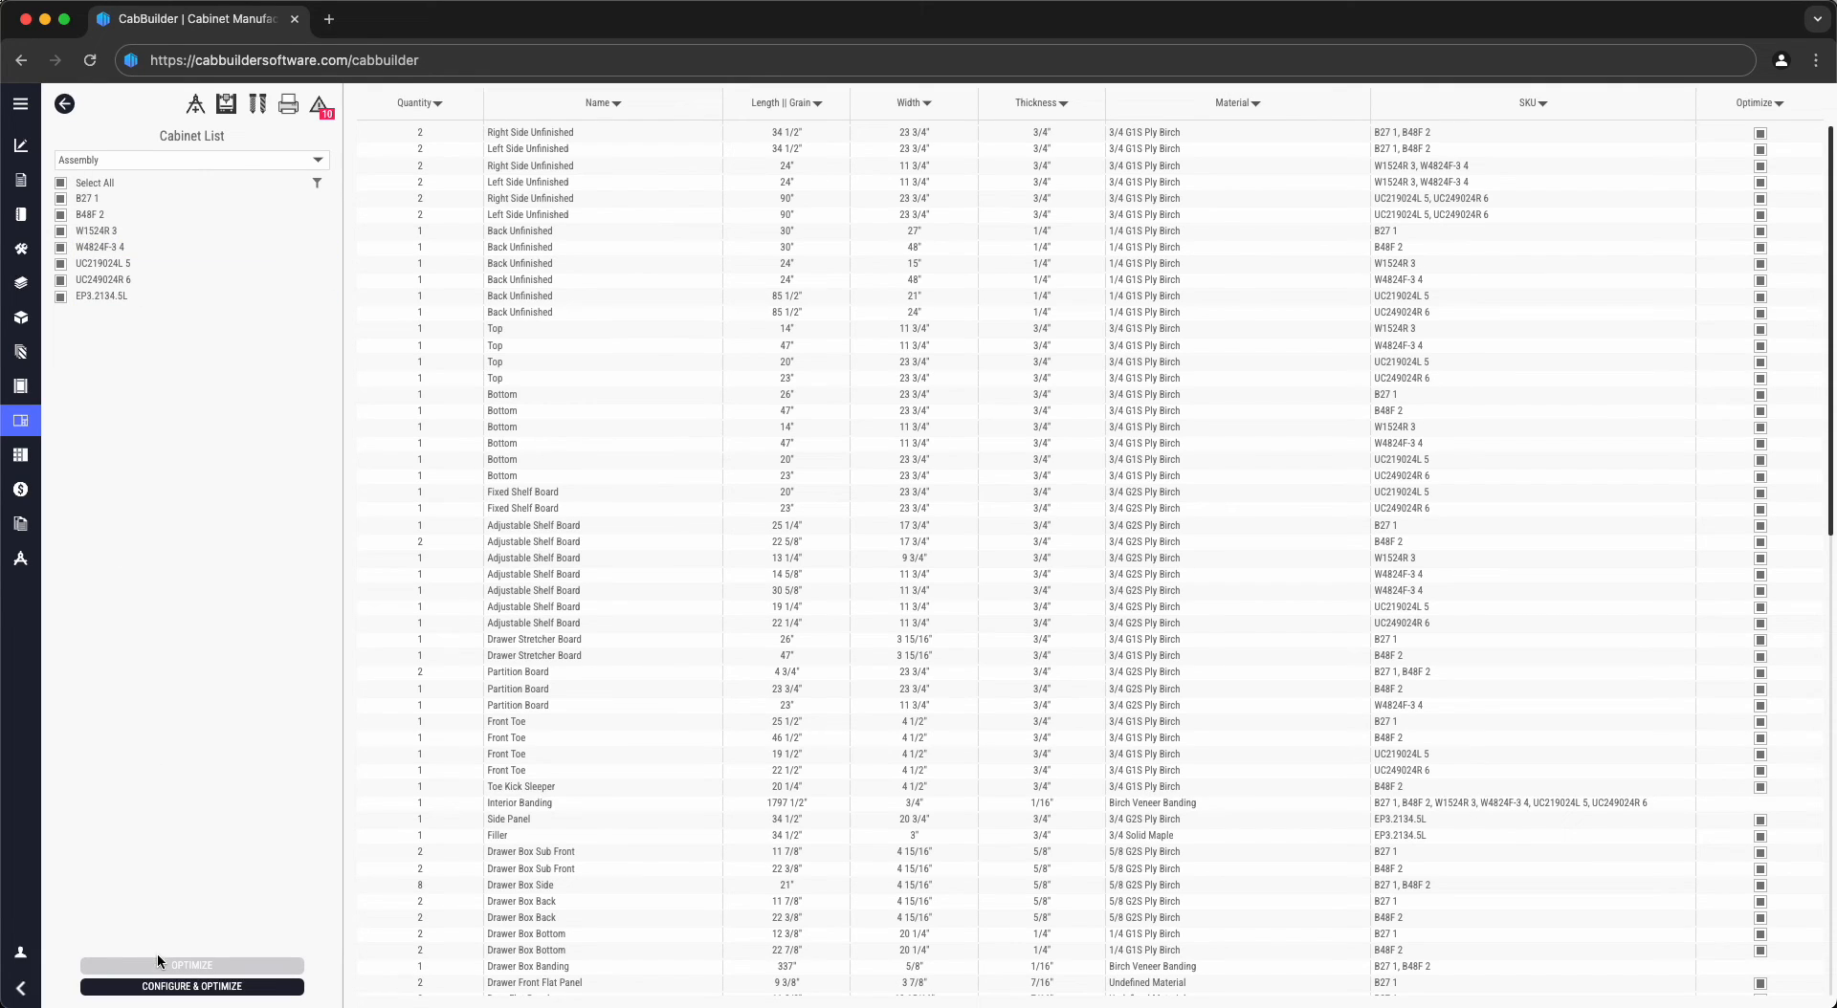
# - In Optimization Settings, exclude 3/4 Solid Maple and select the Exmaple machine
pyautogui.click(161, 988)
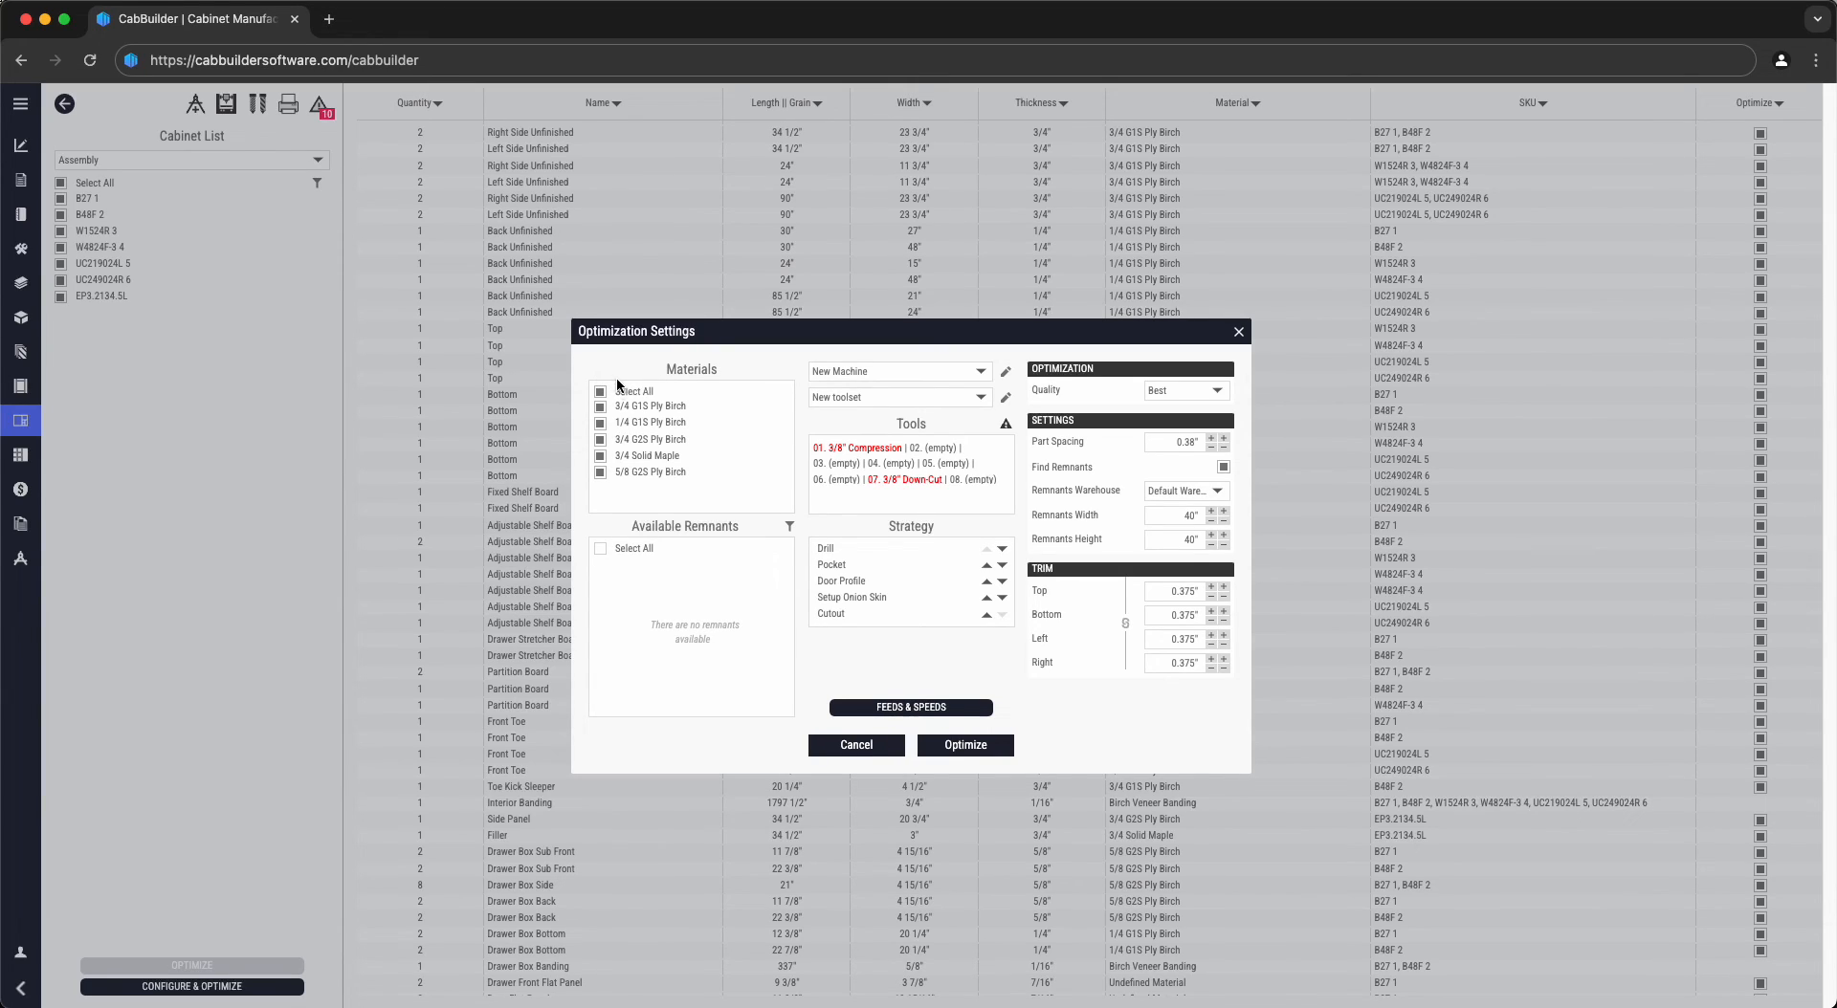
pyautogui.click(641, 456)
pyautogui.click(847, 373)
pyautogui.click(845, 407)
# - Show the validation errors for the 3/8" bits' spindle speed, feed and plunge rates
pyautogui.click(1005, 424)
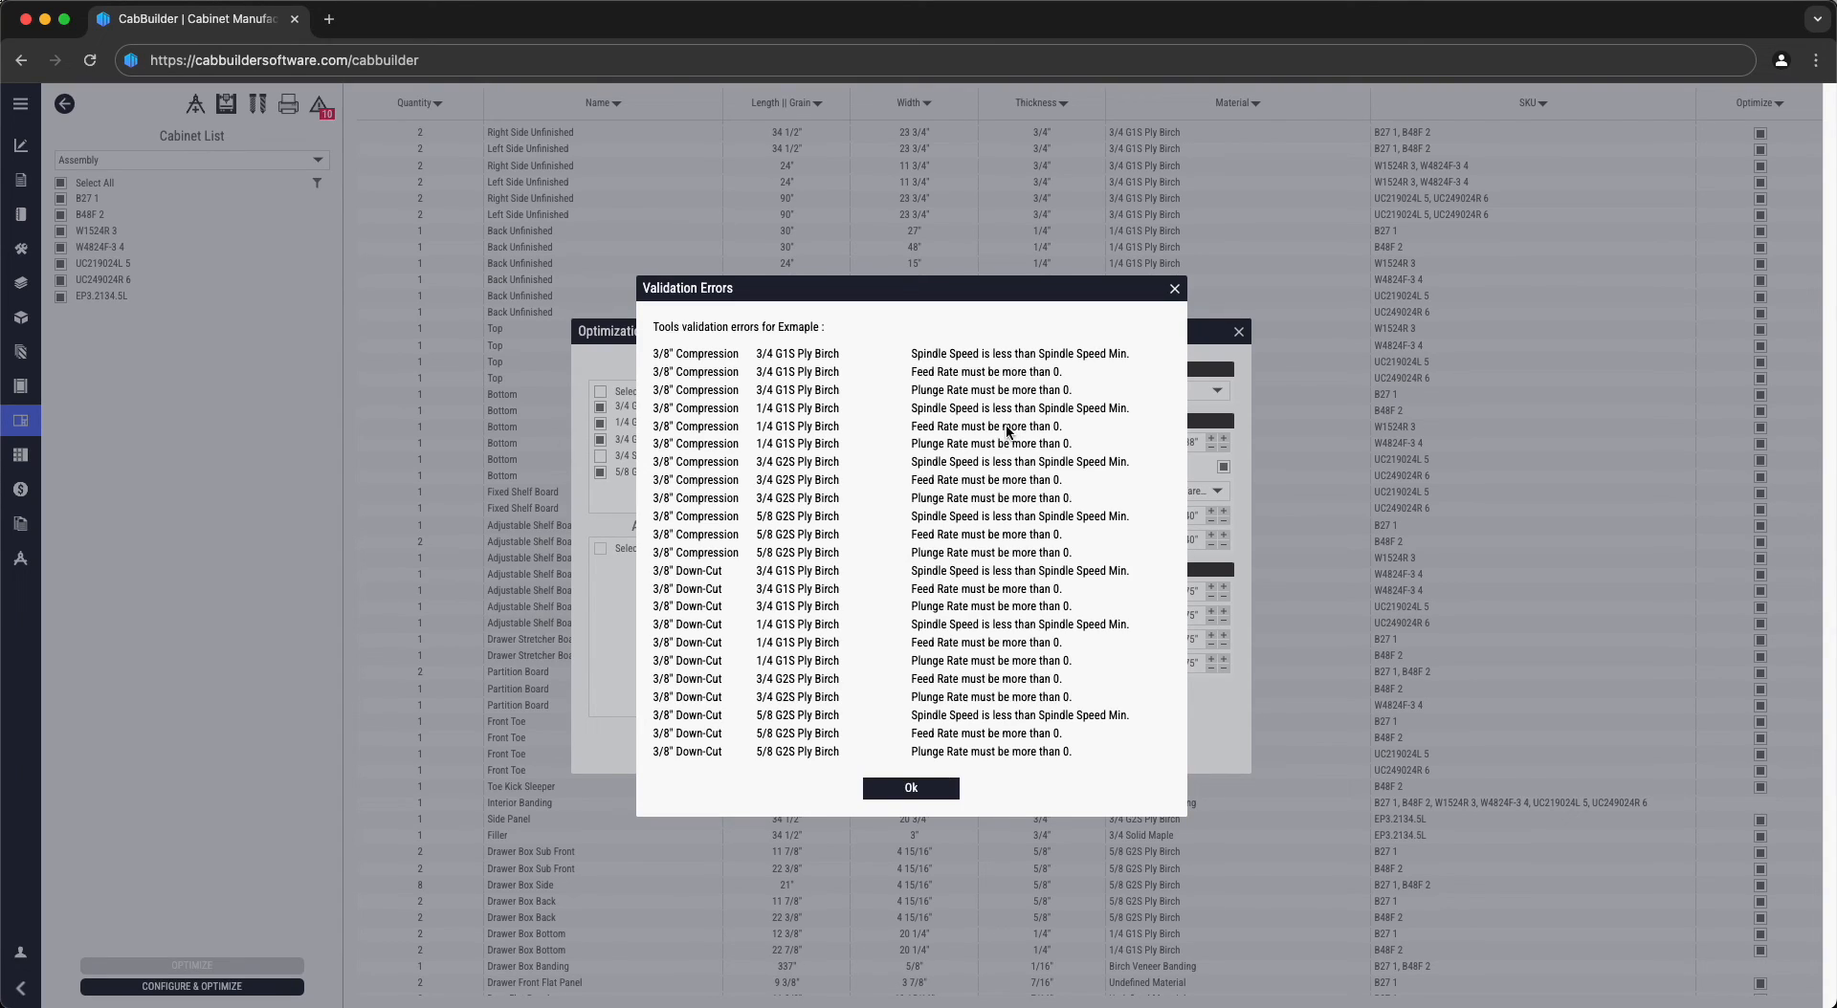
# - Give both 3/8" tools 16000 rpm spindle speed, 450 in/min feed and 150 in/min plunge
pyautogui.click(916, 788)
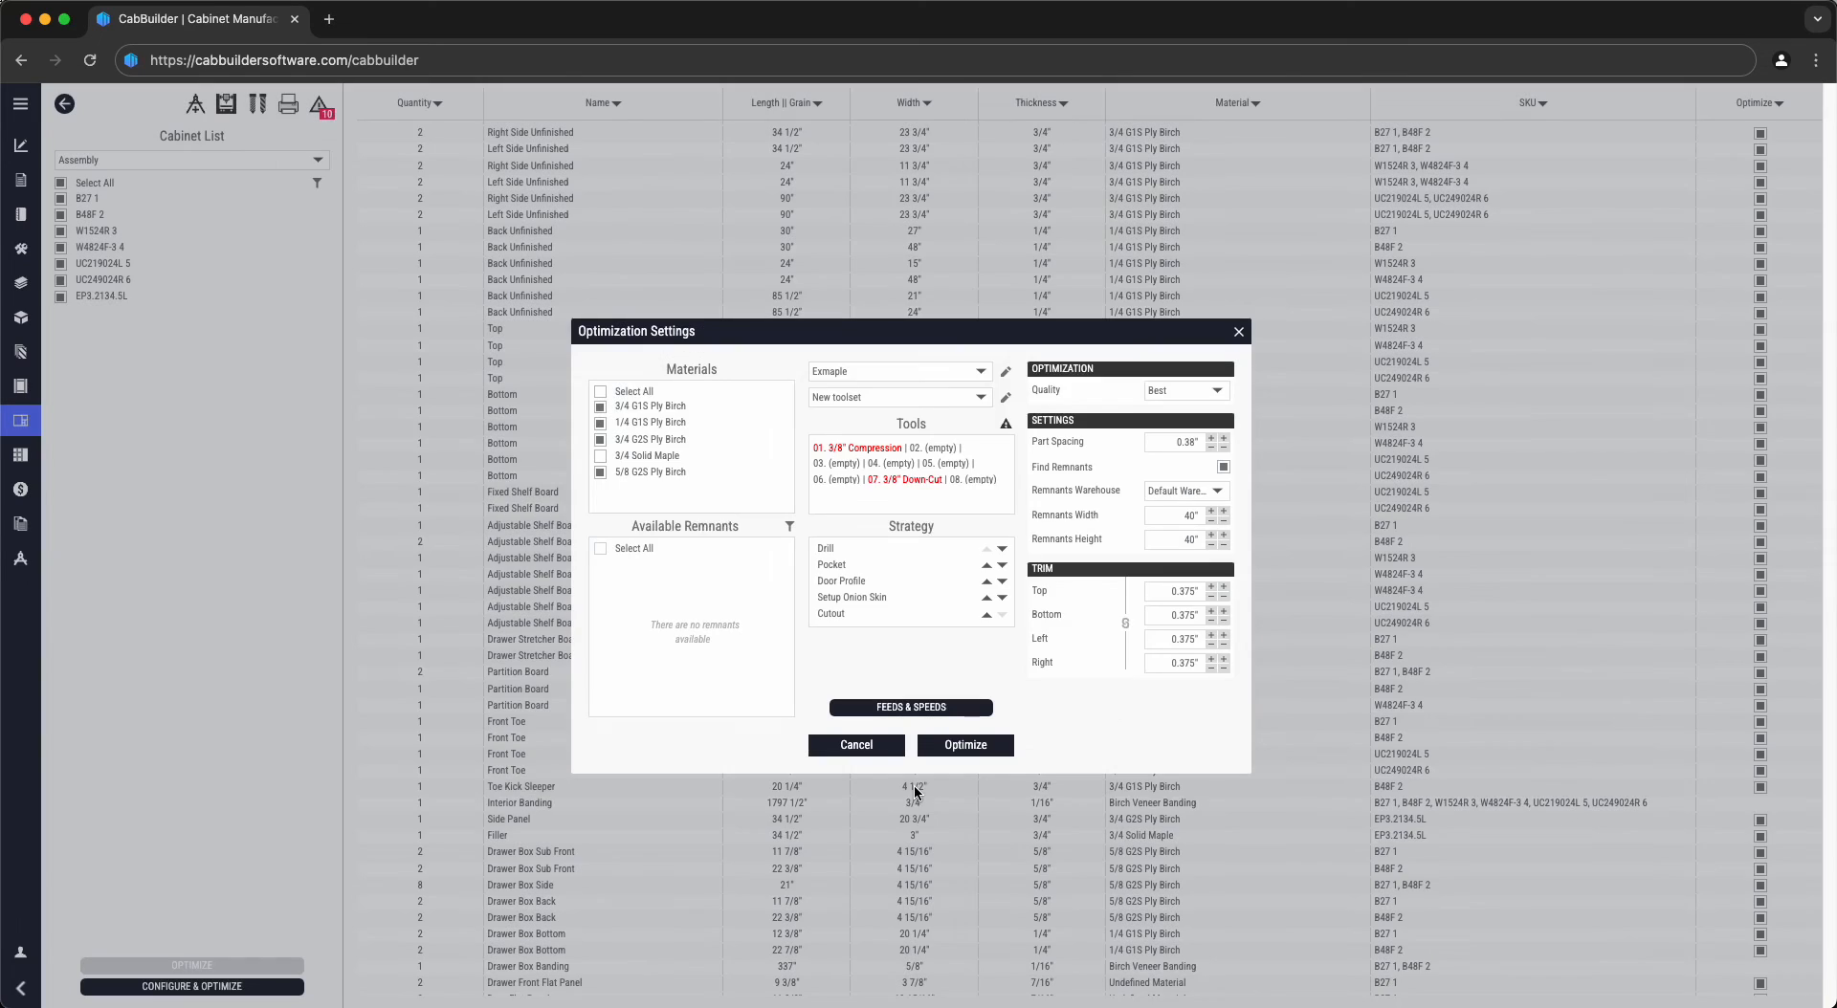
pyautogui.click(916, 708)
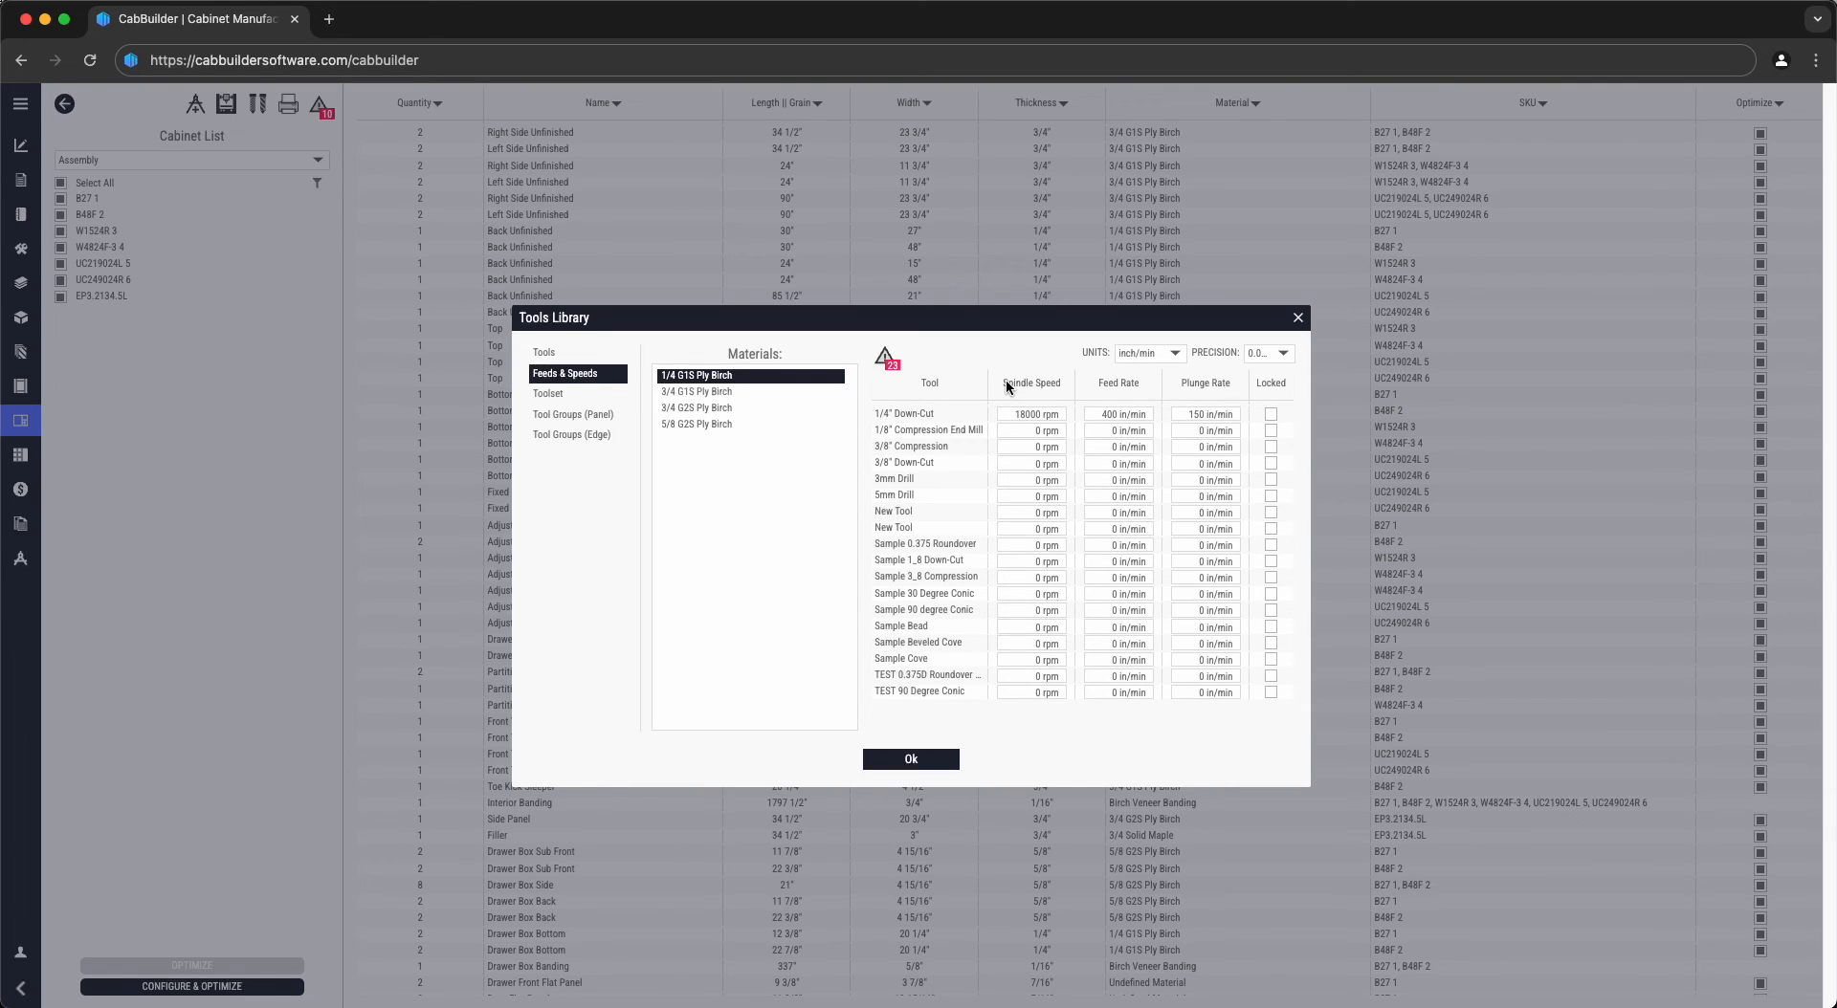
pyautogui.click(886, 358)
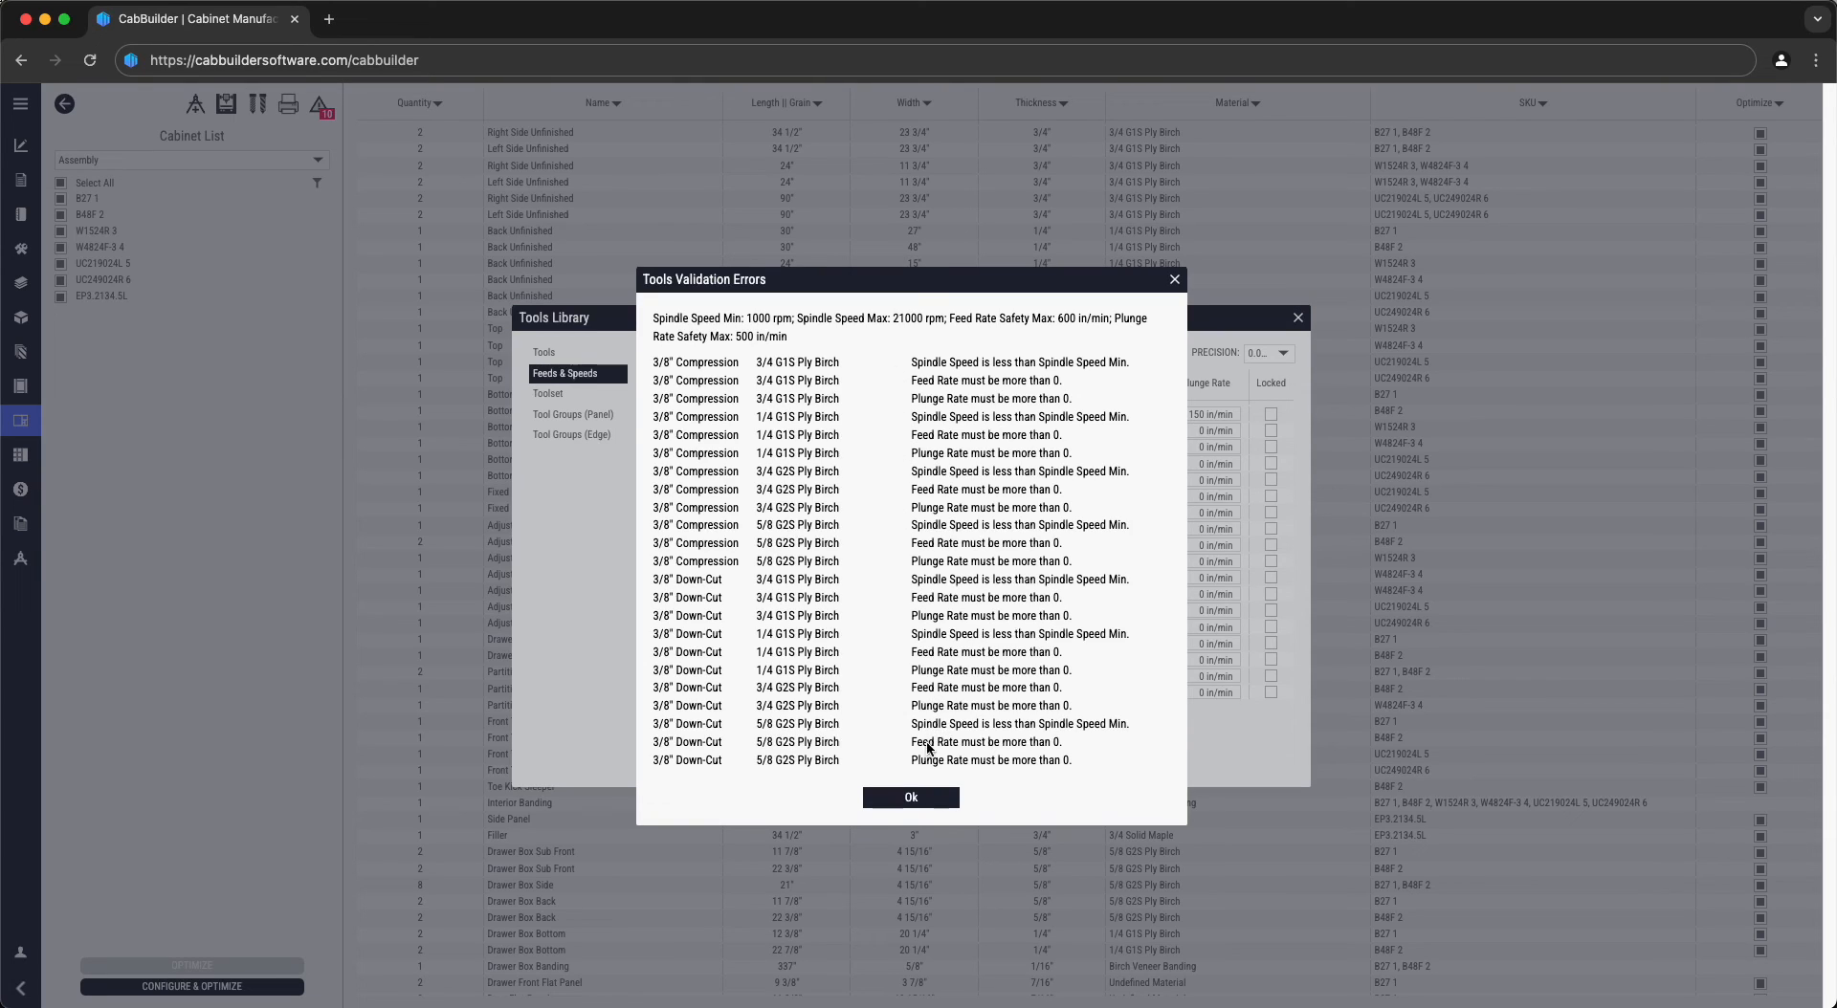
pyautogui.click(923, 796)
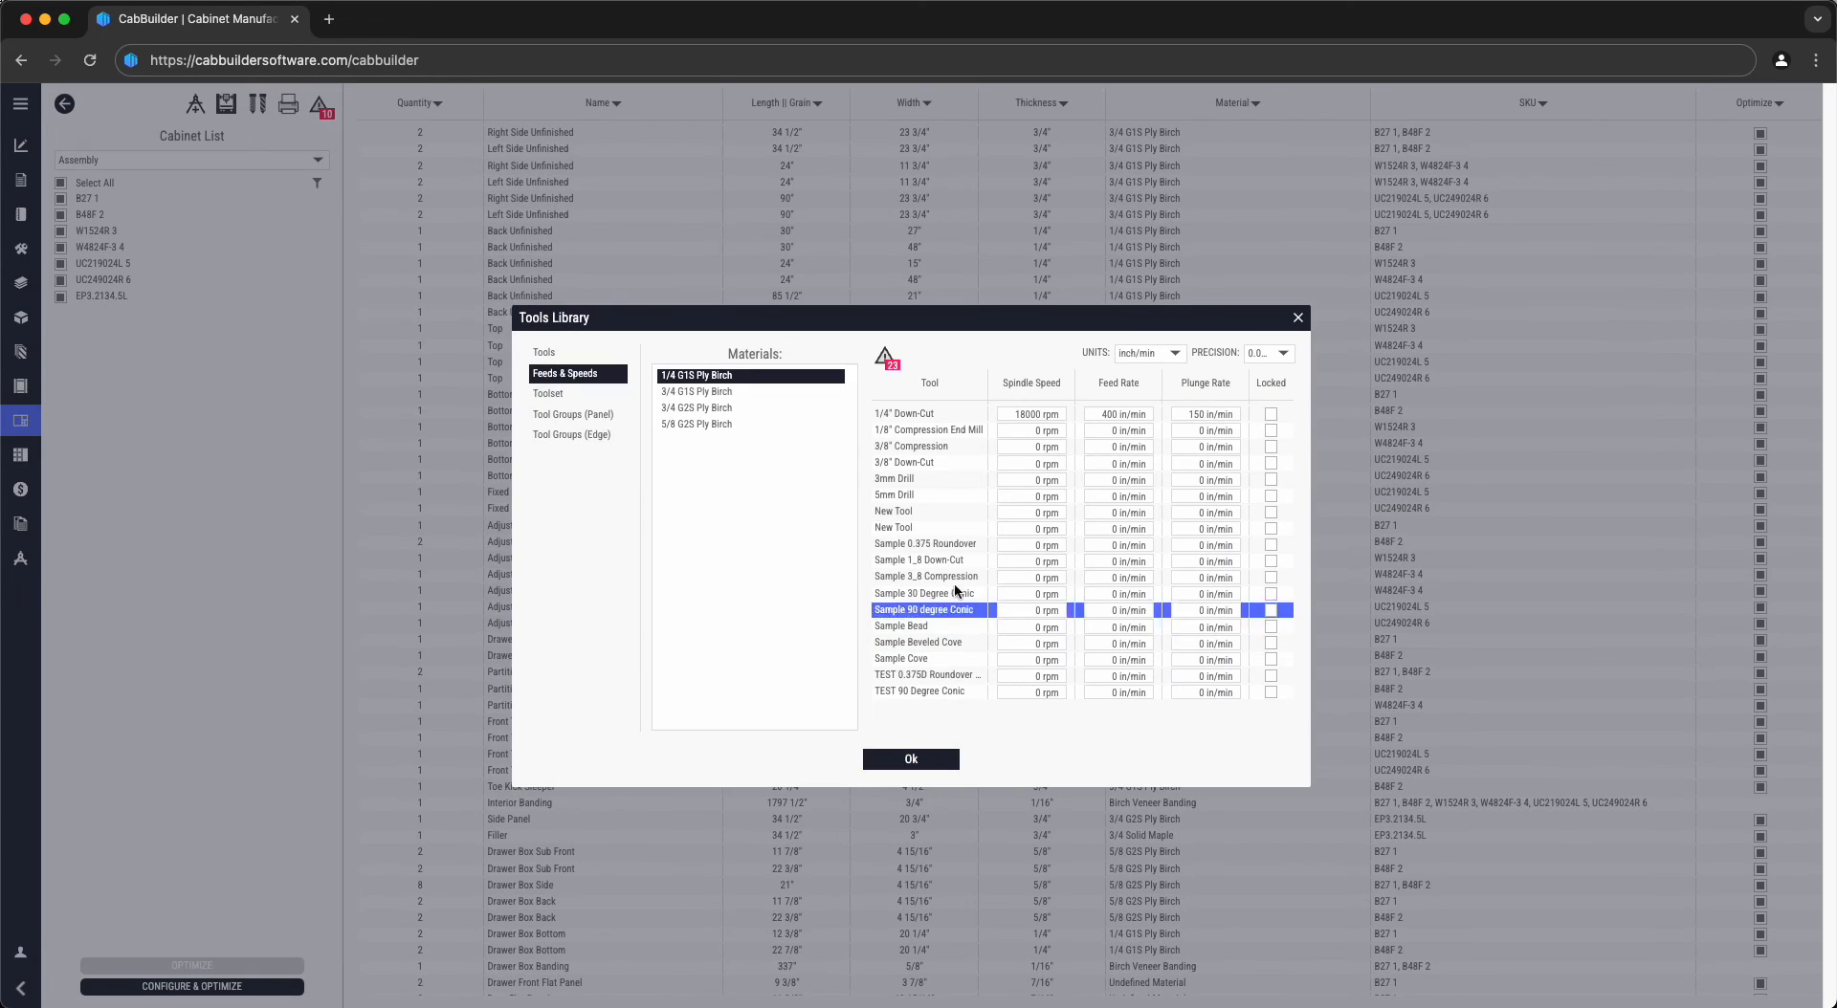
pyautogui.click(917, 494)
# - Return to Optimization Settings, keep nesting quality at Best, and select the 0.38" part spacing
pyautogui.click(912, 761)
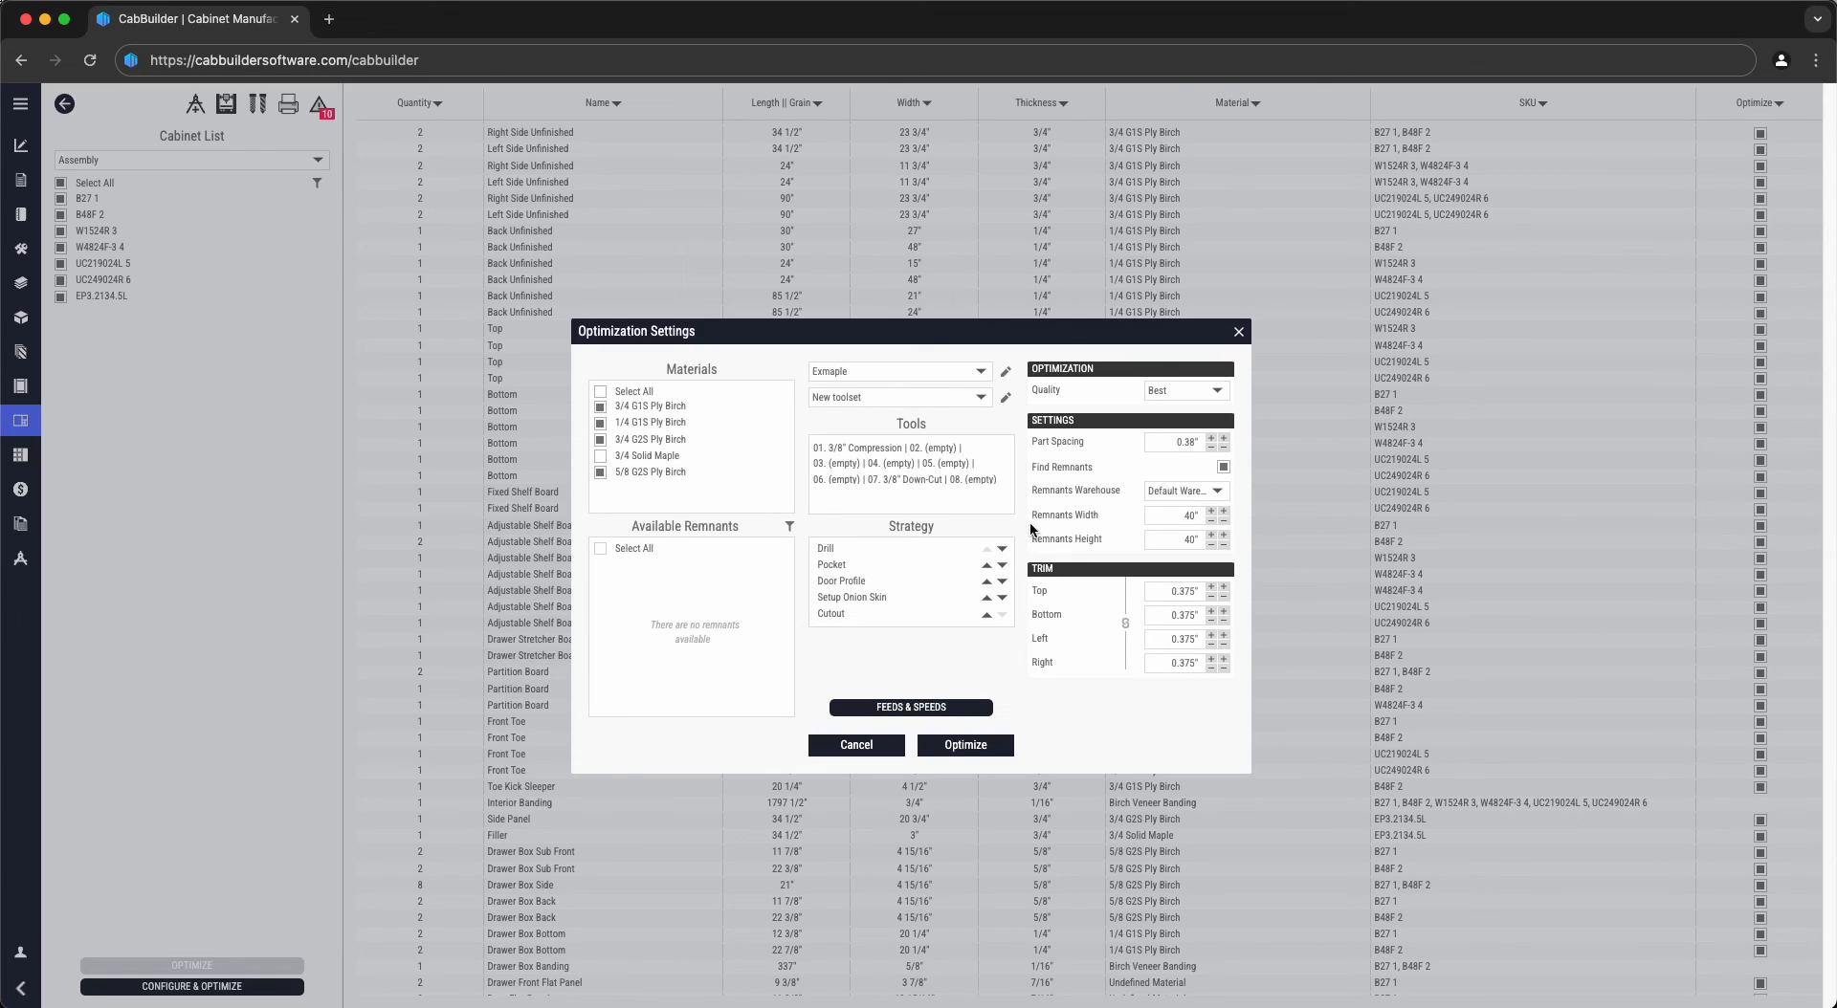
pyautogui.click(1168, 391)
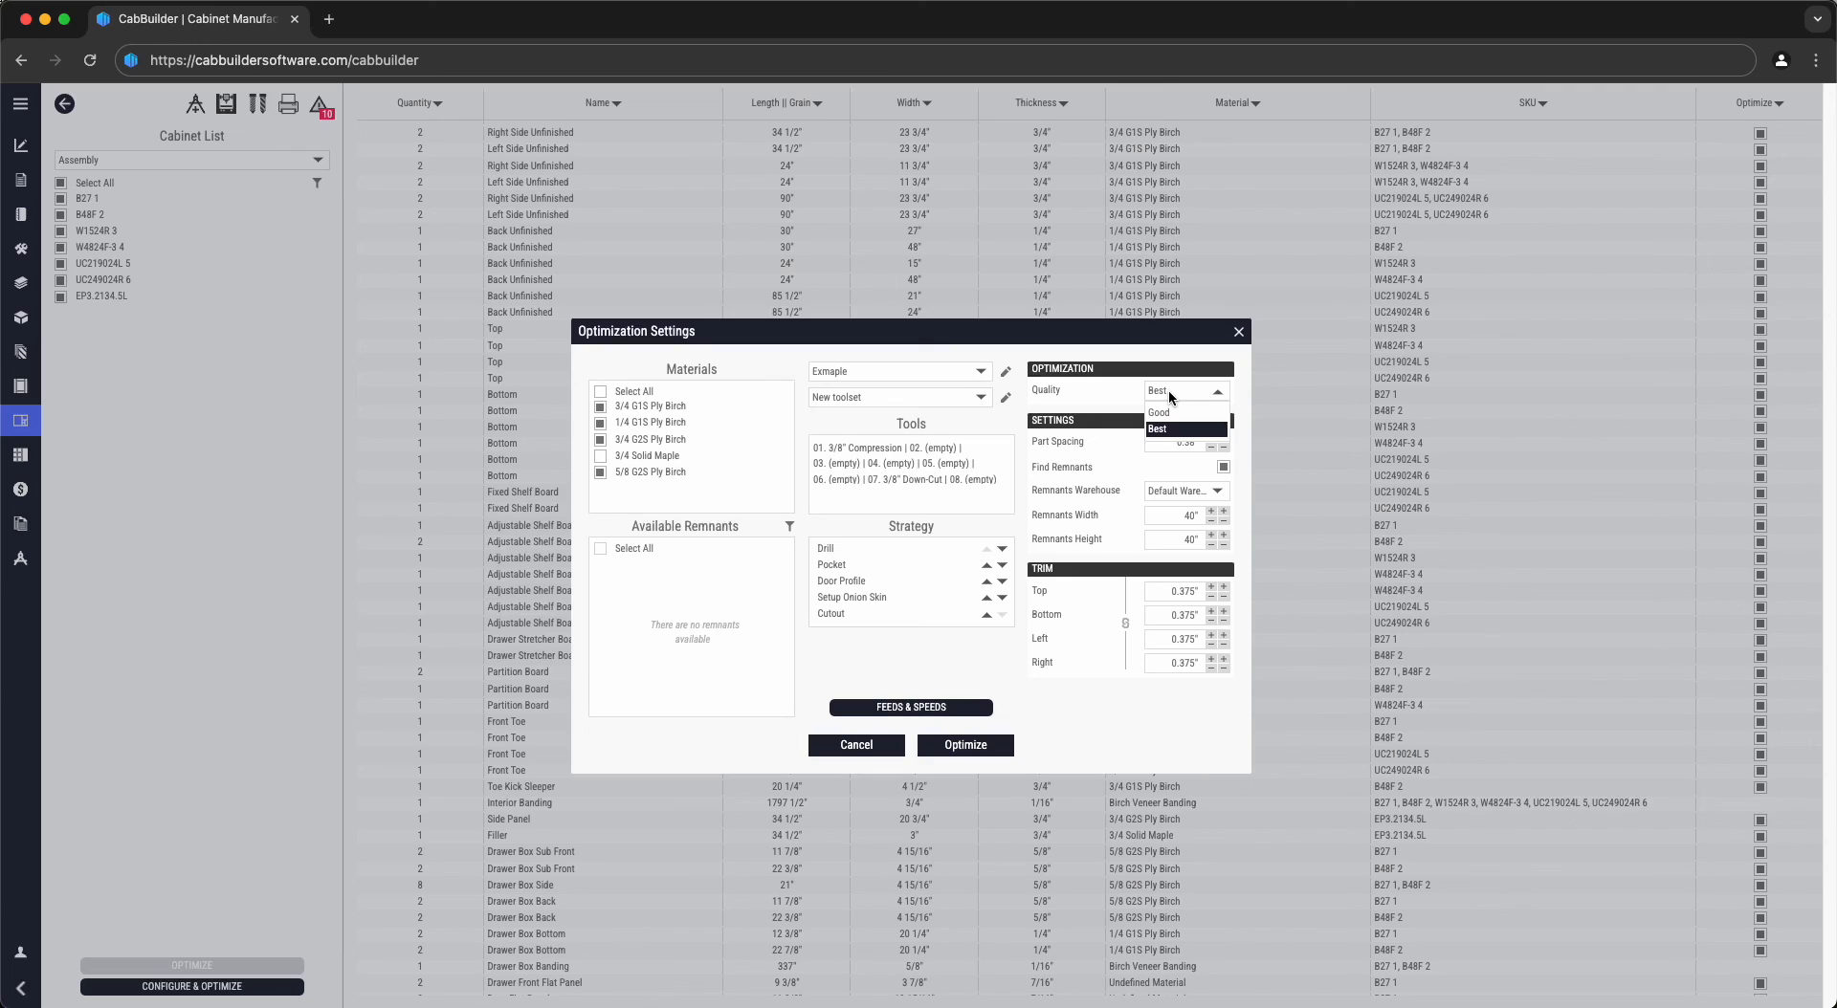
pyautogui.click(1170, 392)
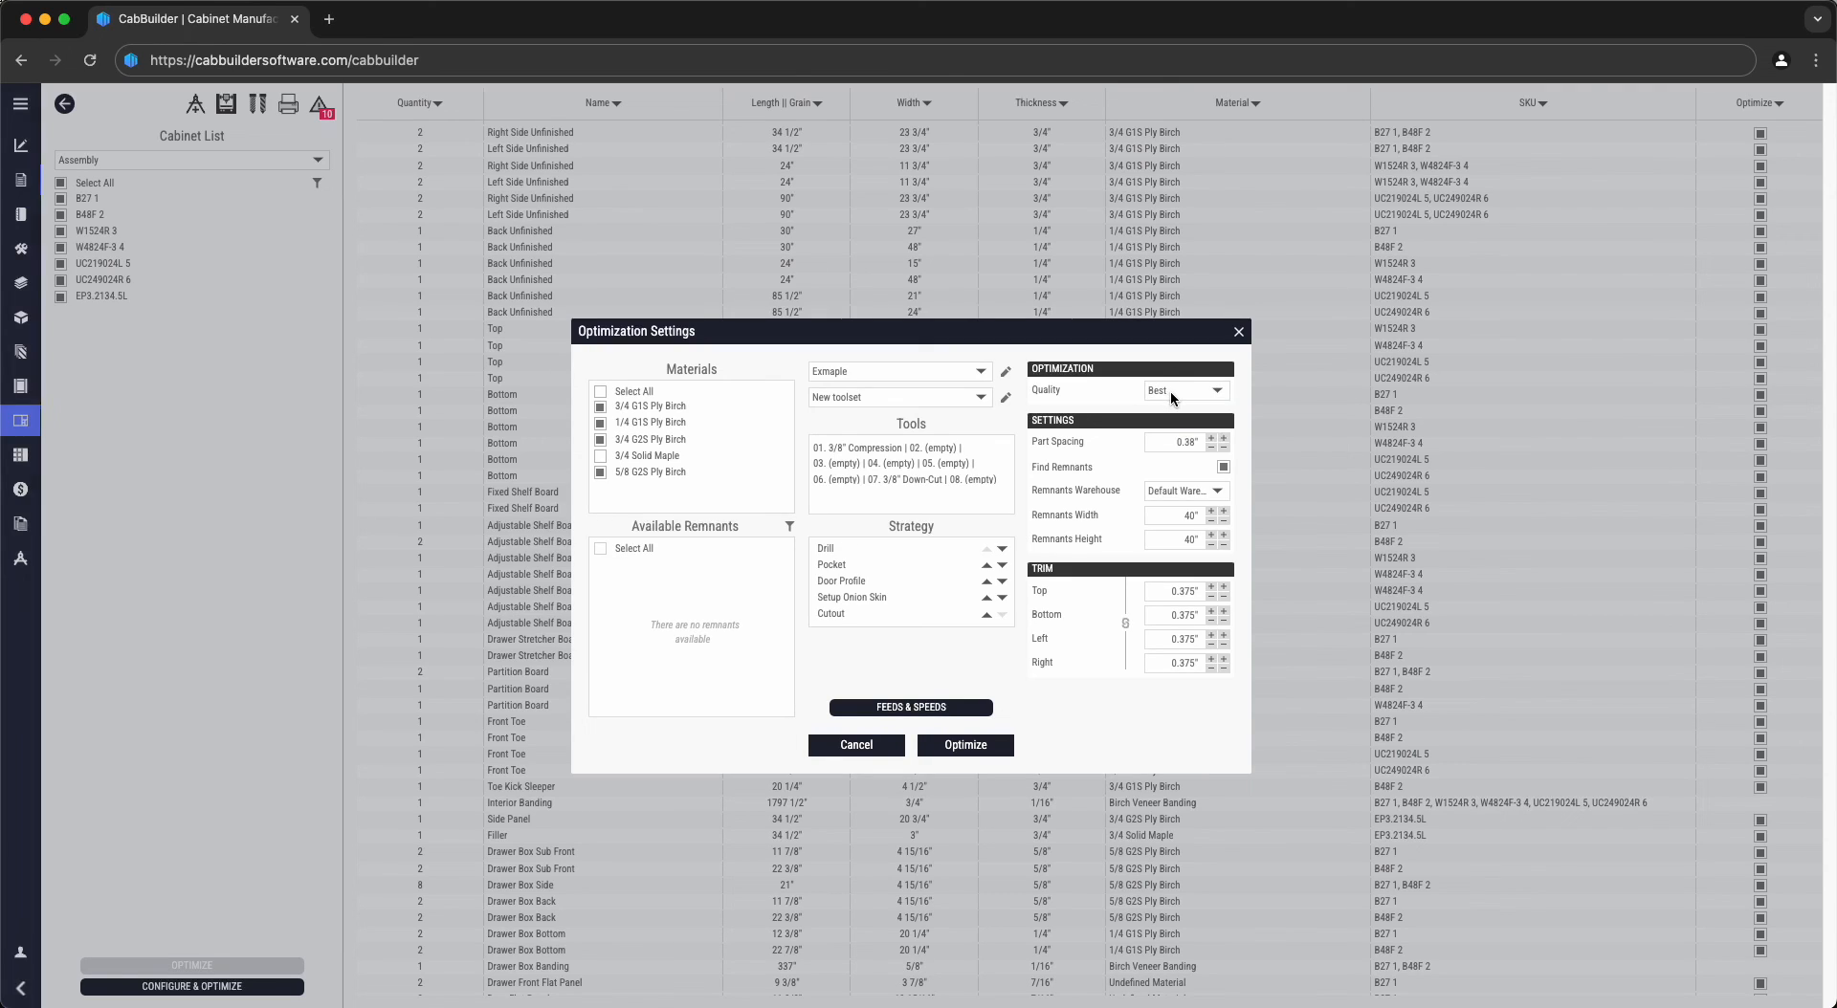
pyautogui.doubleClick(1173, 441)
# - Nest the cabinet parts onto 1/4 G1S Ply Birch sheets and show part labels and sizes
pyautogui.click(1181, 516)
pyautogui.click(970, 744)
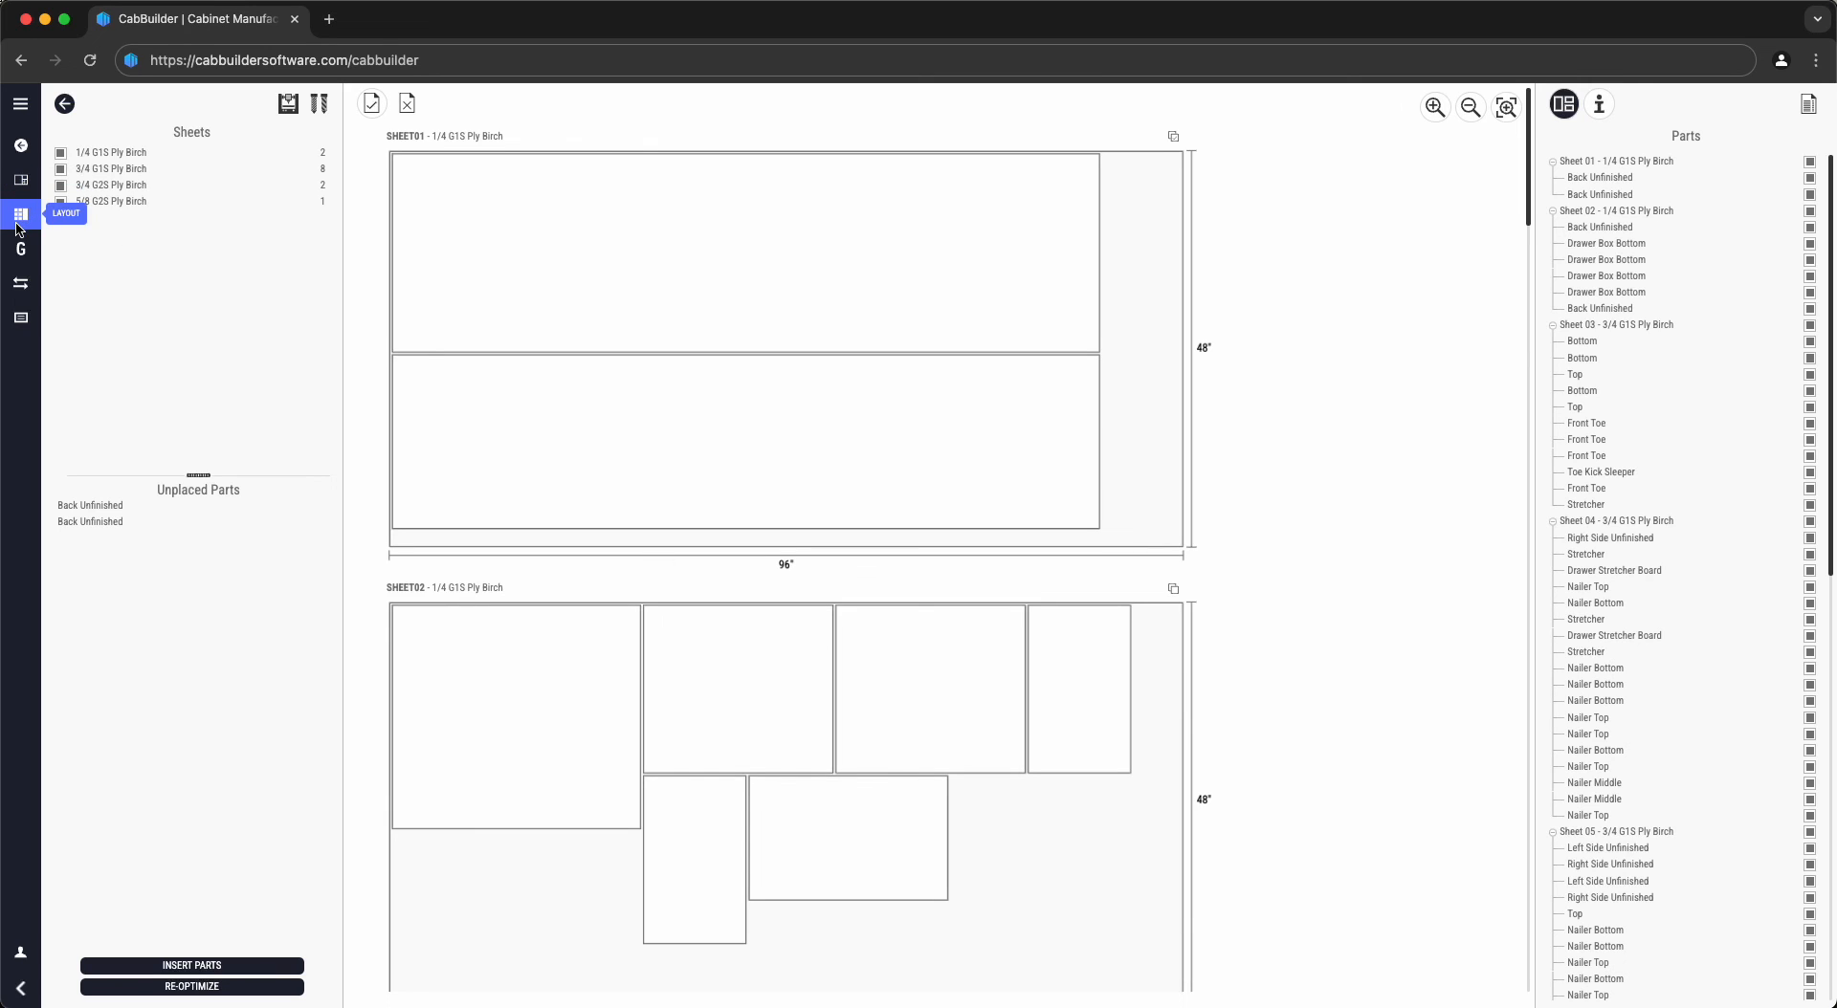
pyautogui.click(21, 319)
# - Download the G-code files for all 15 sheets as a 22.9 KB CNC Output zip
pyautogui.click(20, 251)
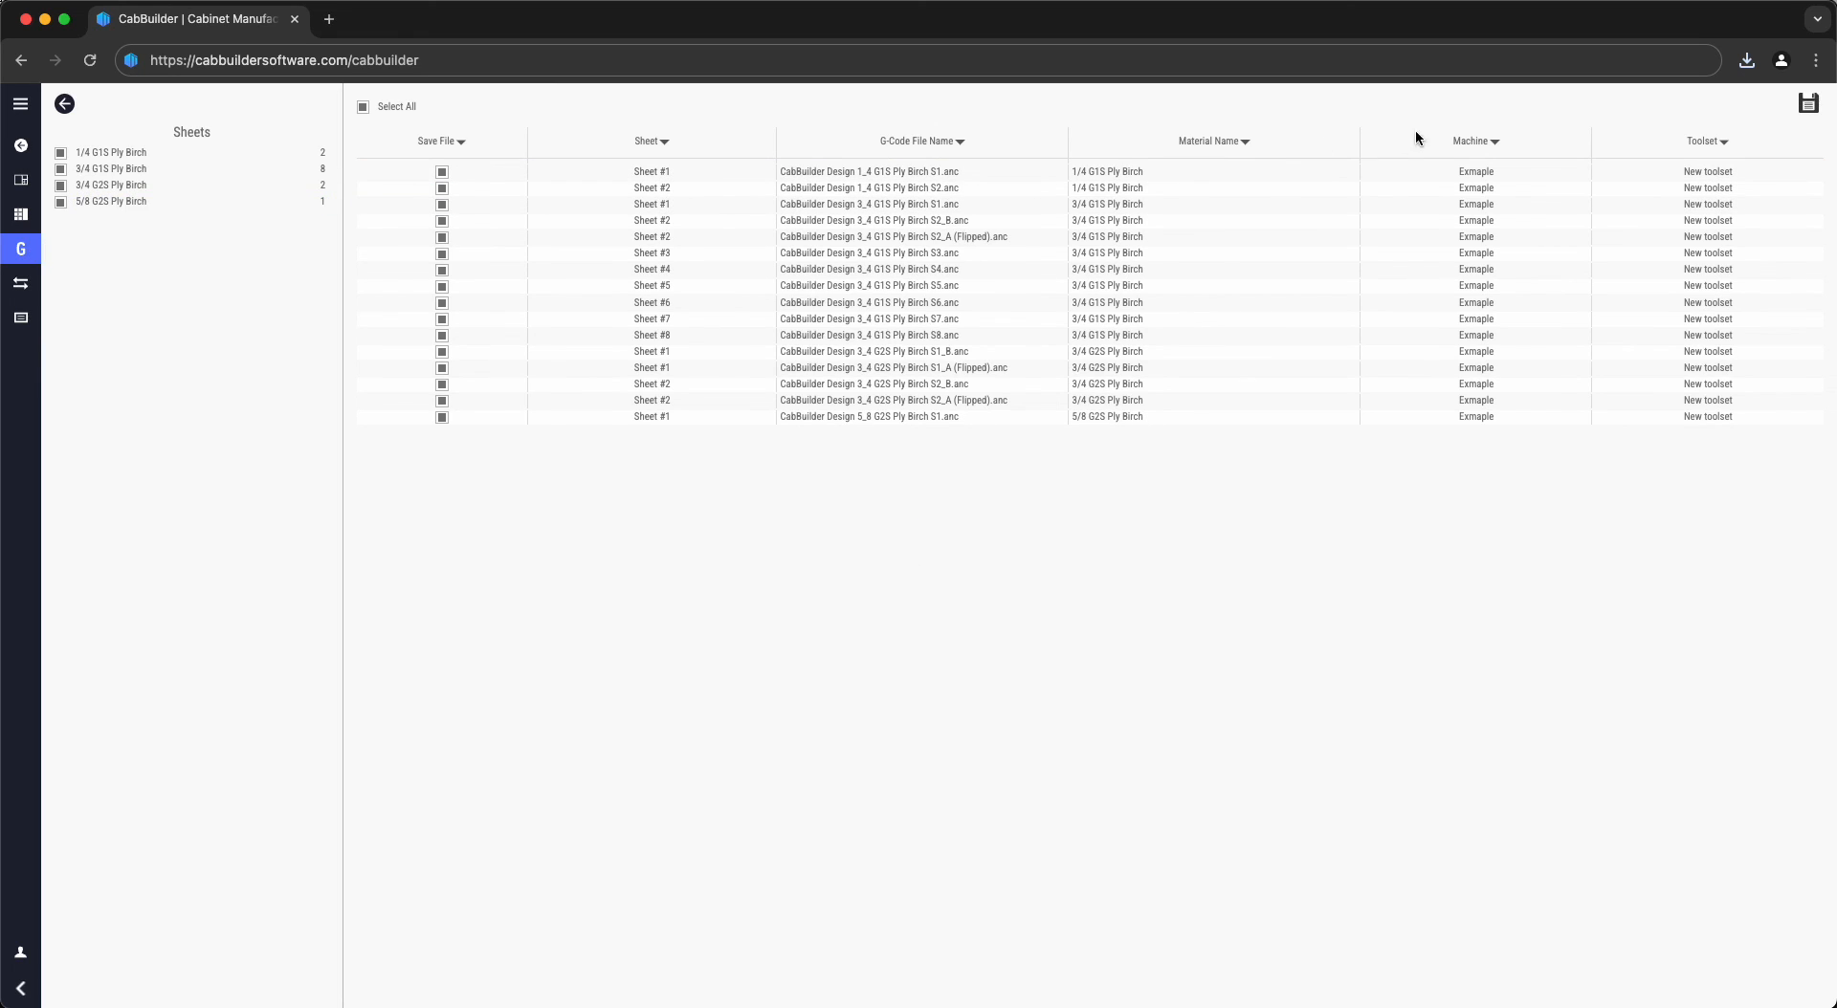
pyautogui.click(1810, 106)
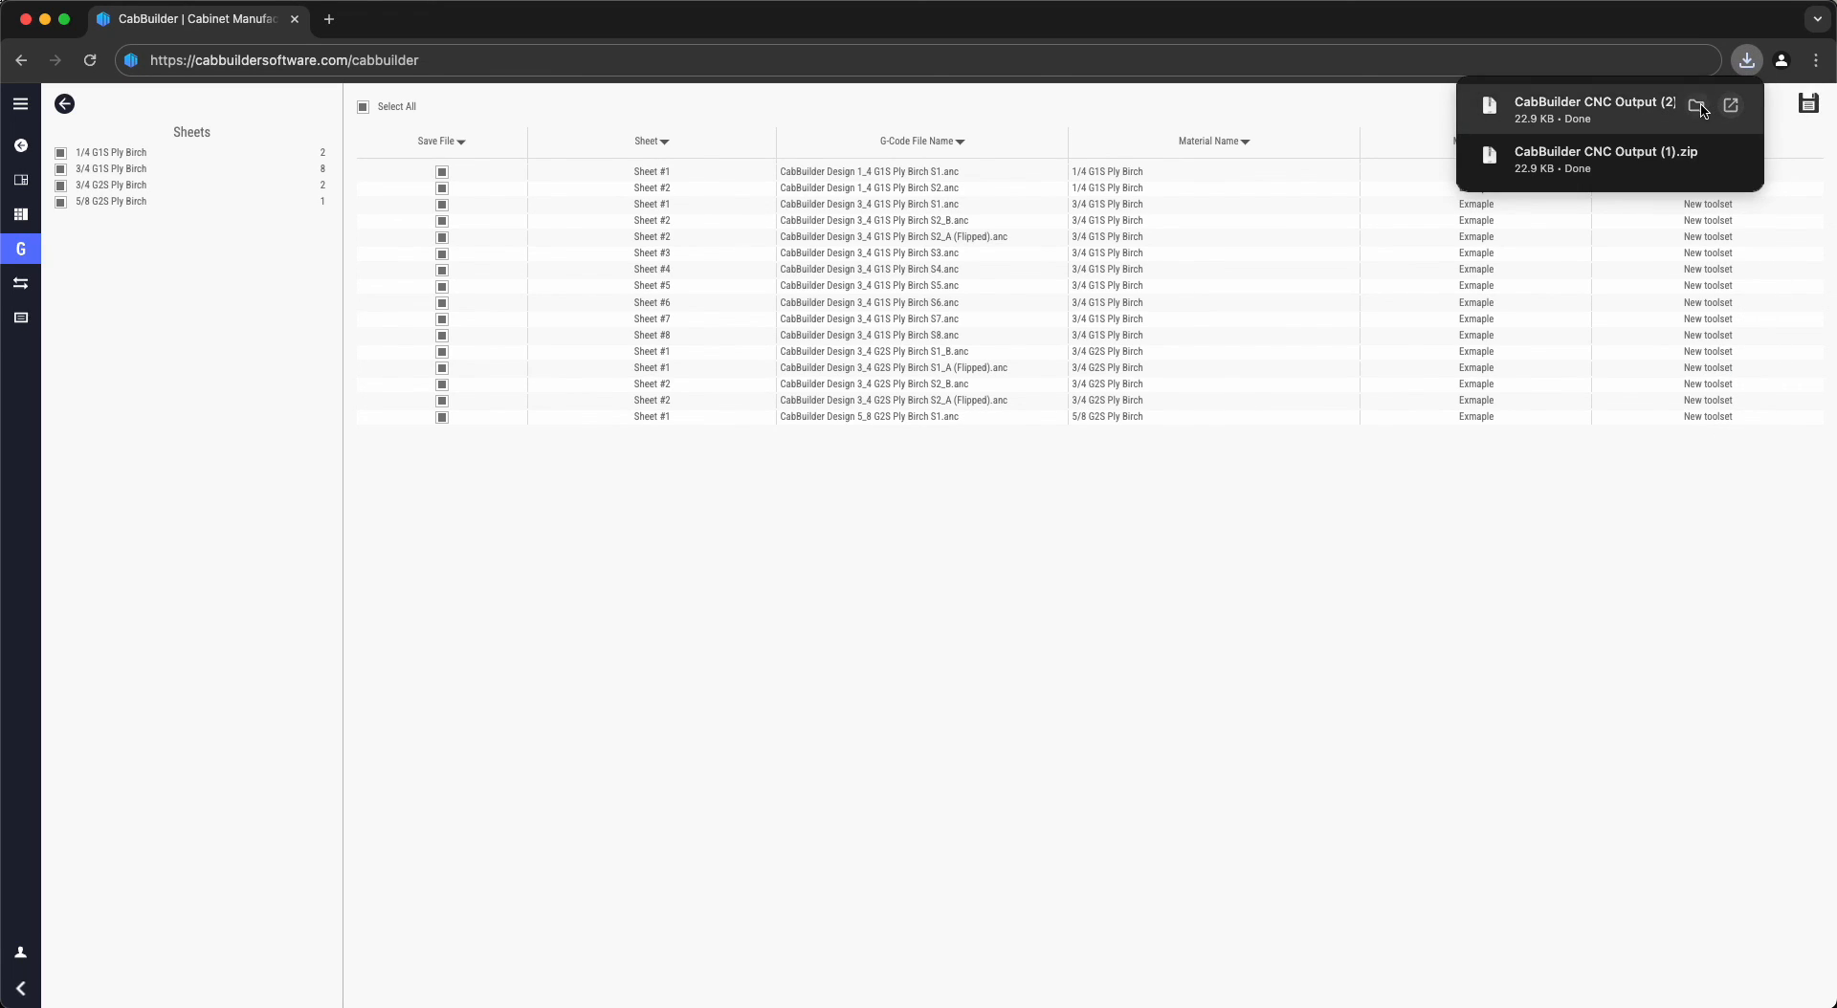
# - Extract CabBuilder CNC Output (2).zip and inspect the two .anc files in 1_4 G1S Ply Birch
pyautogui.click(1697, 105)
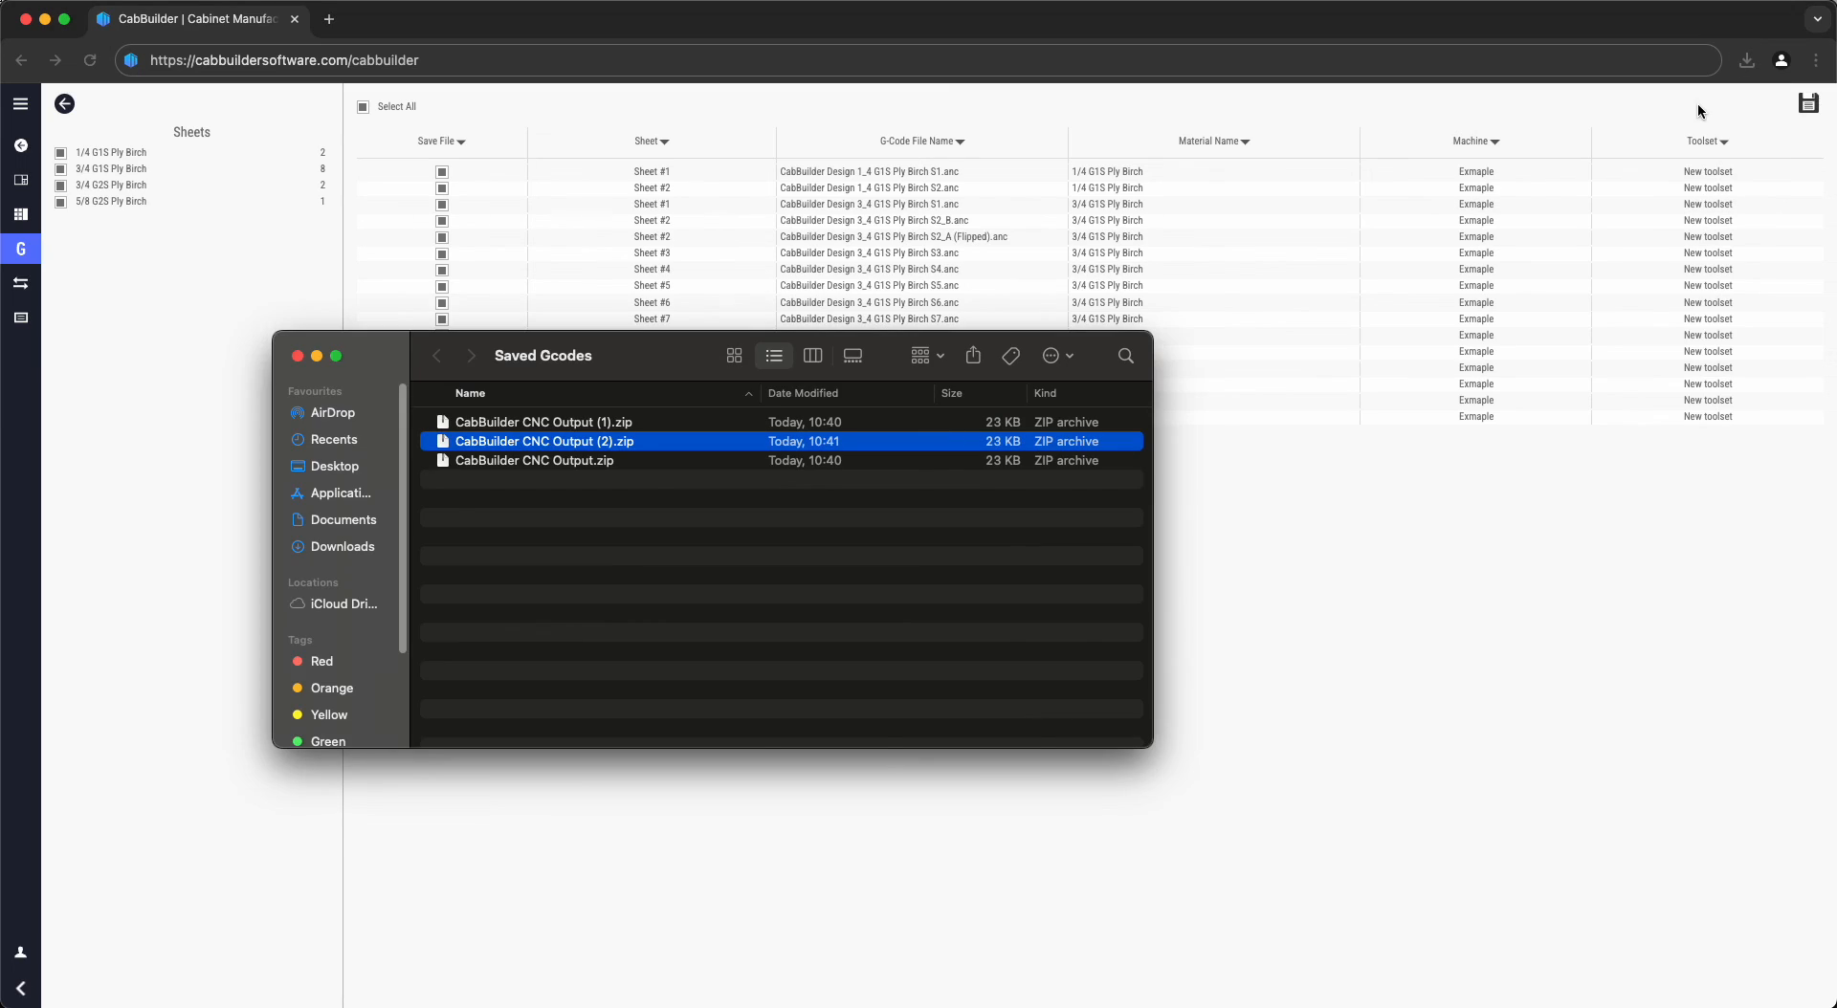
pyautogui.doubleClick(604, 446)
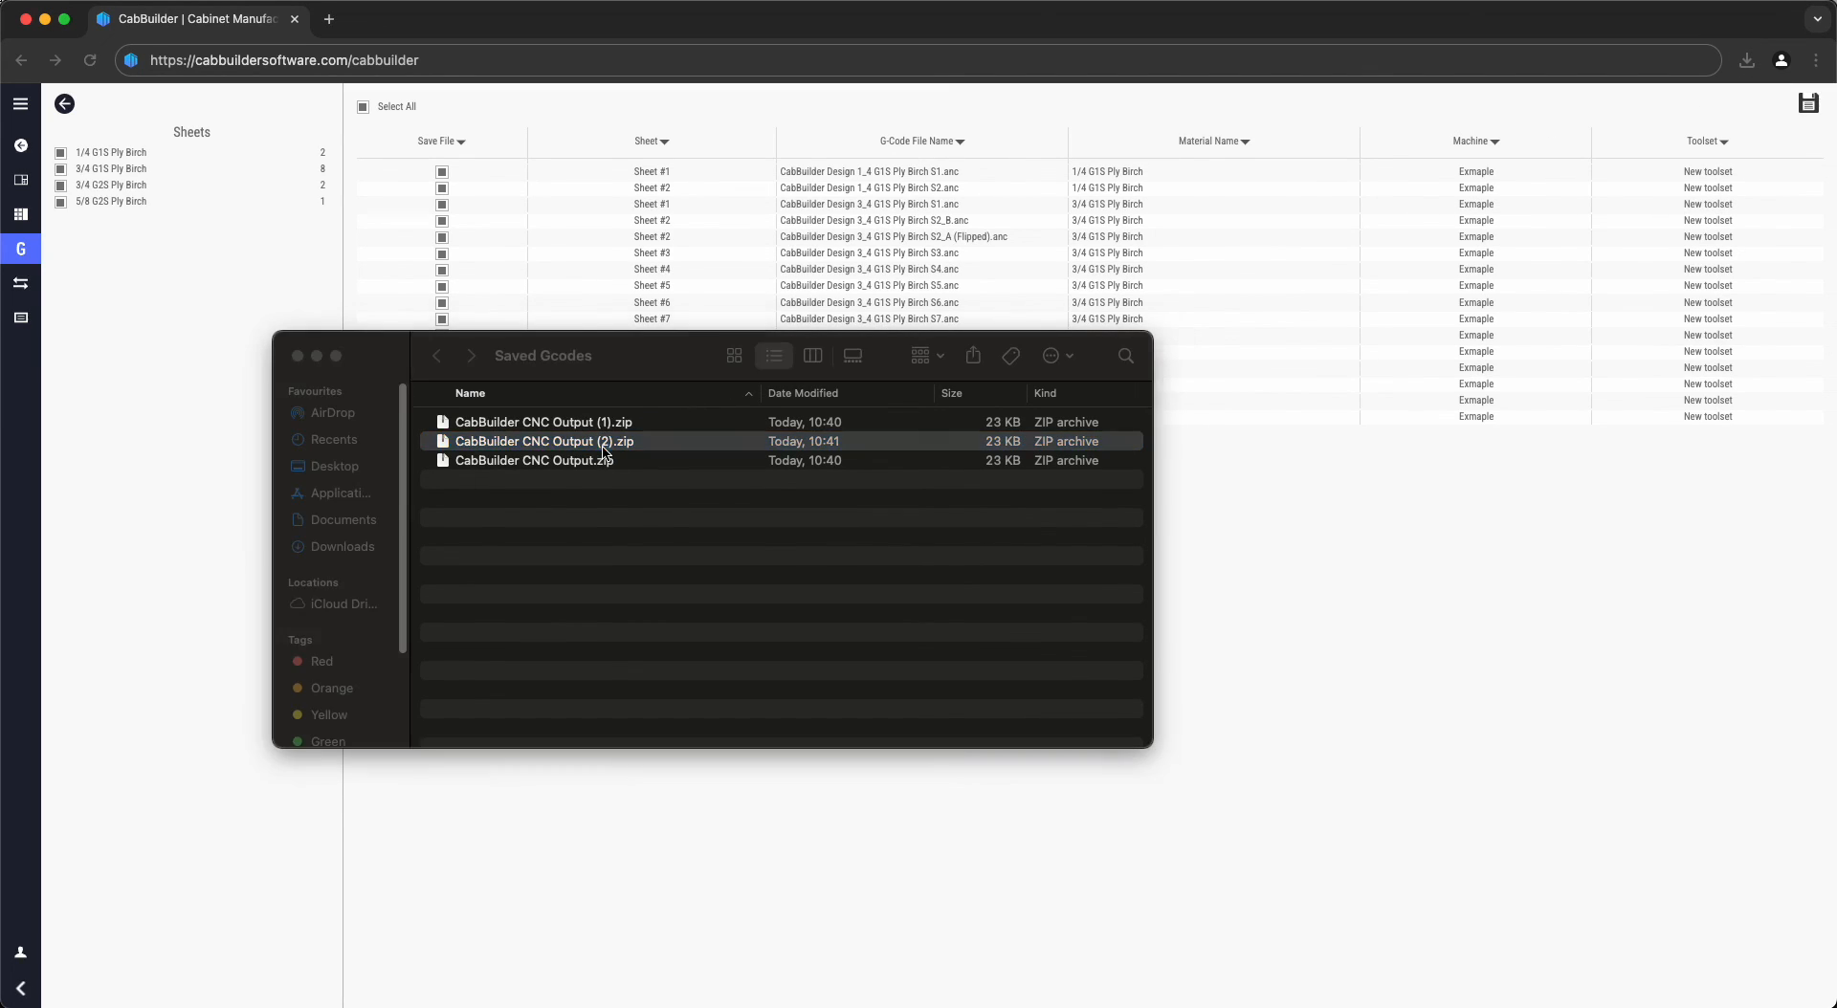
pyautogui.doubleClick(536, 480)
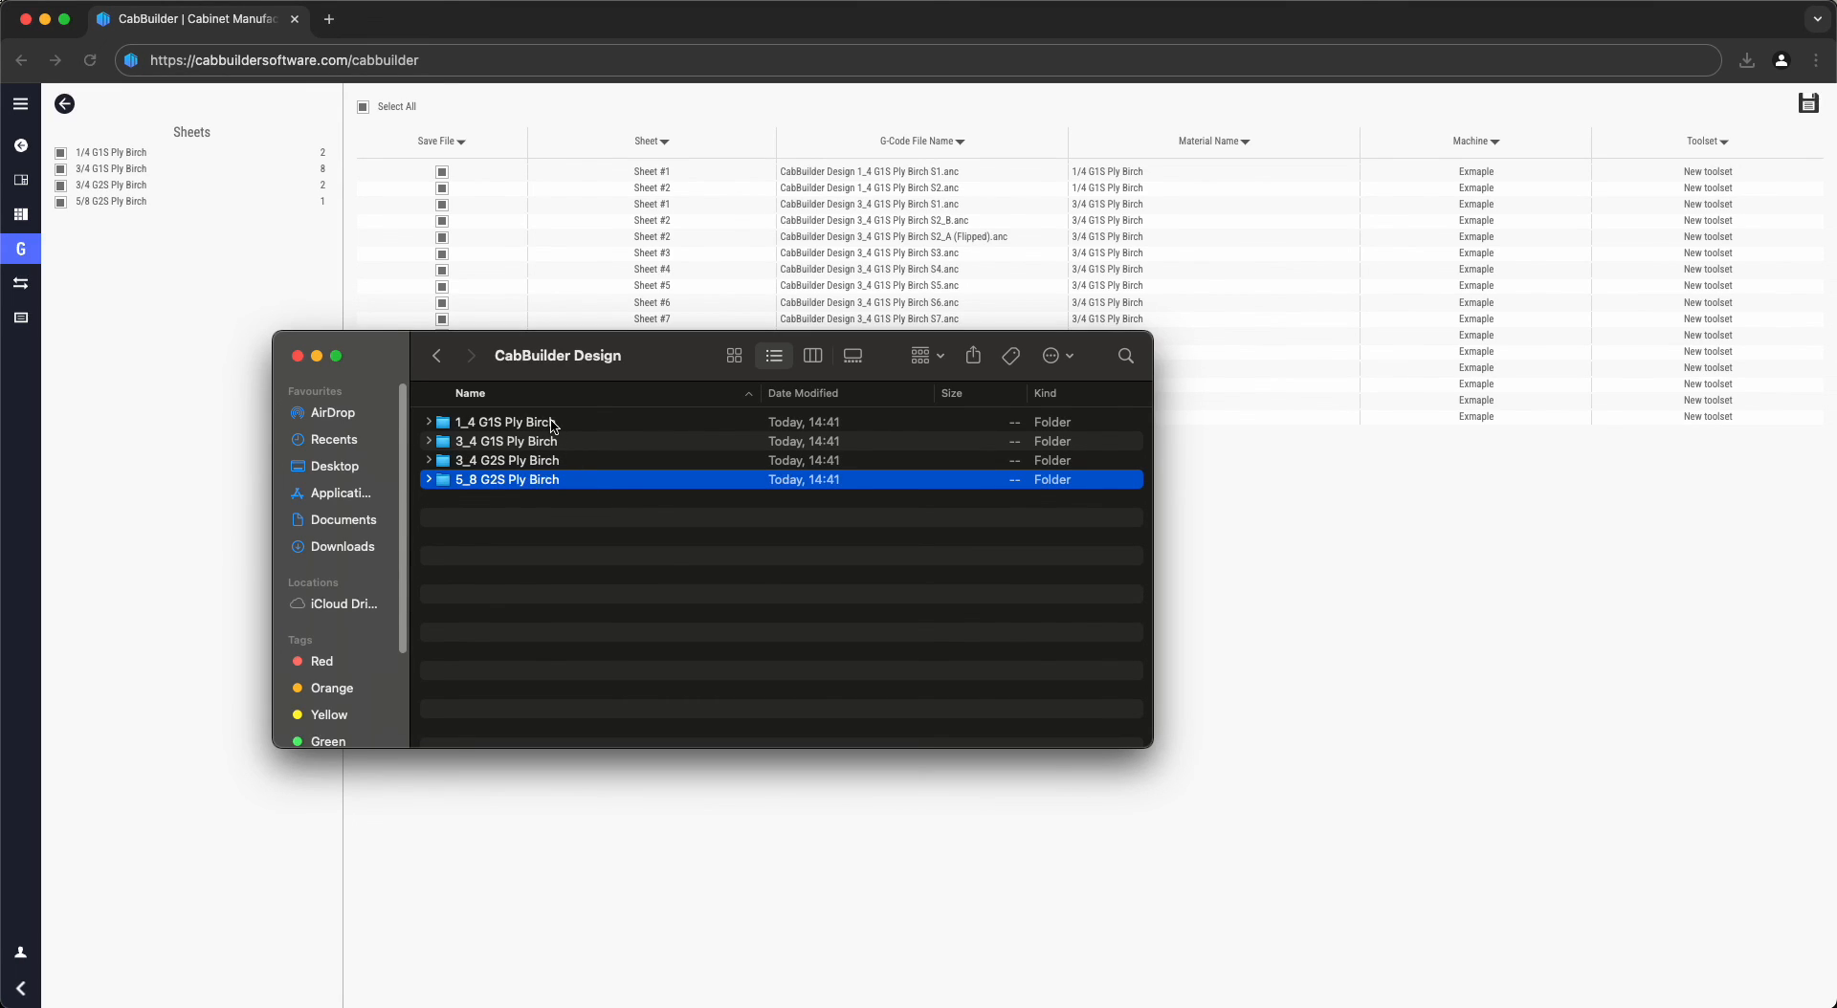
pyautogui.doubleClick(553, 427)
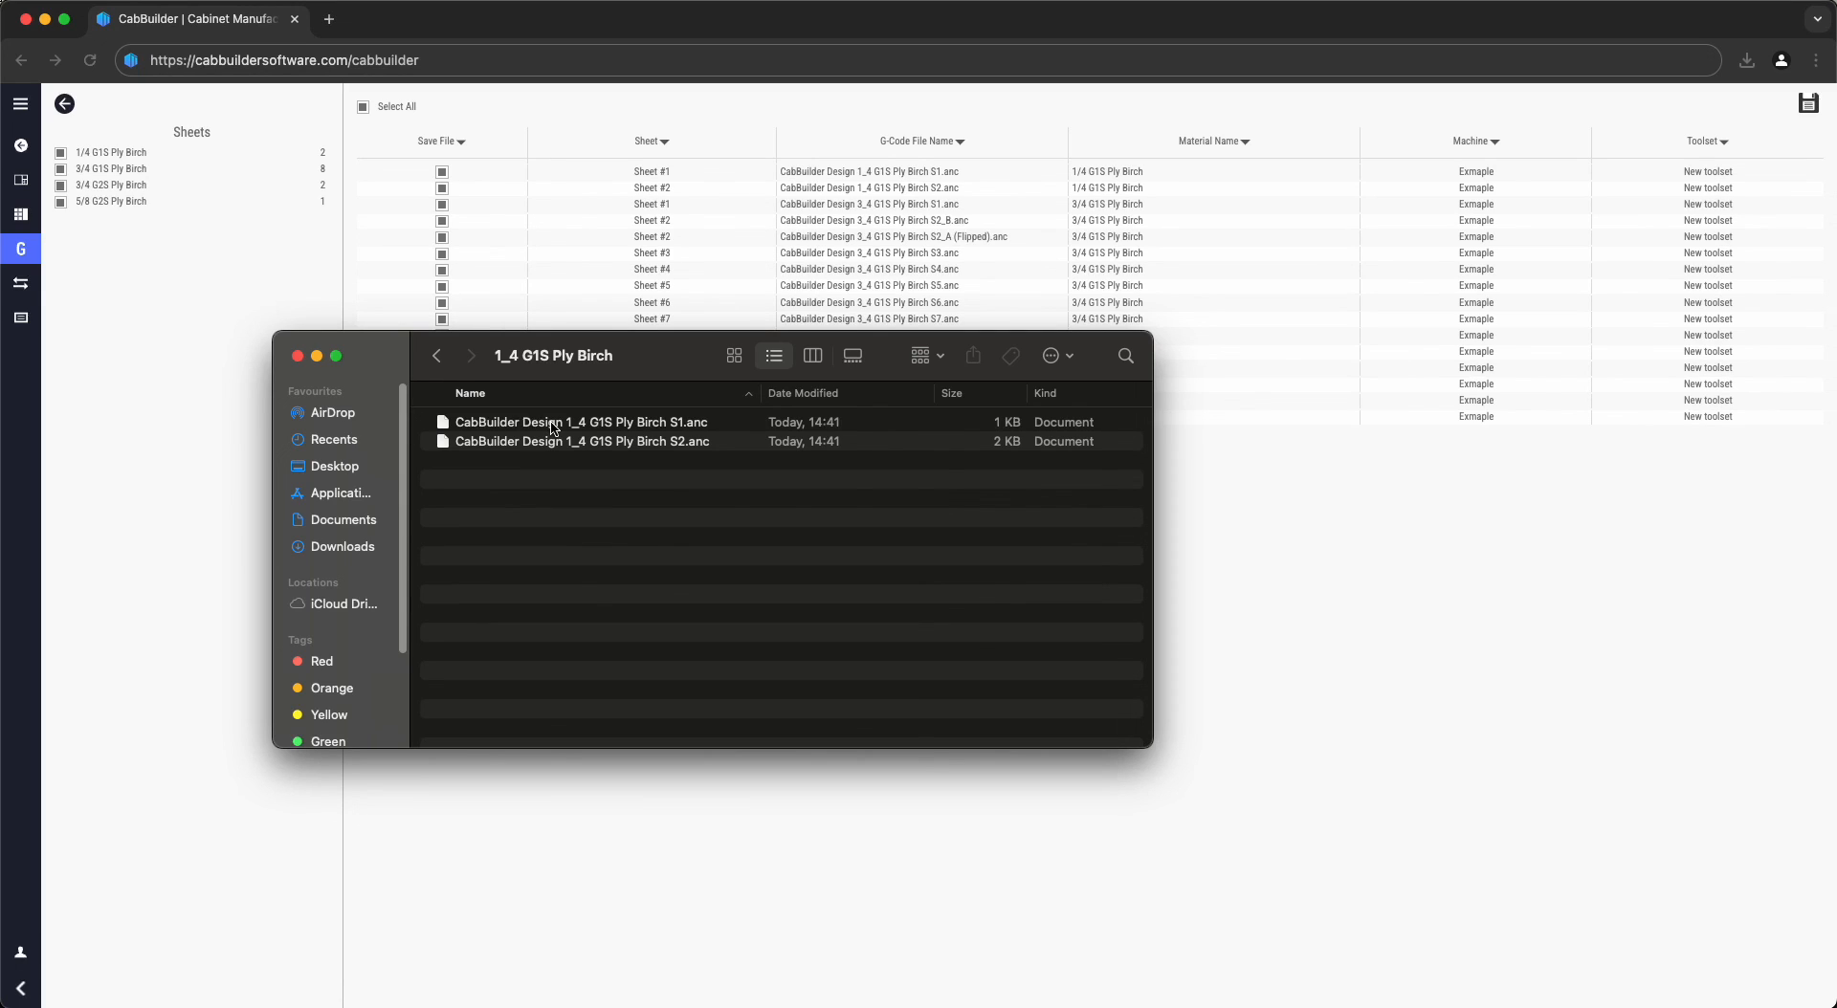
pyautogui.click(141, 354)
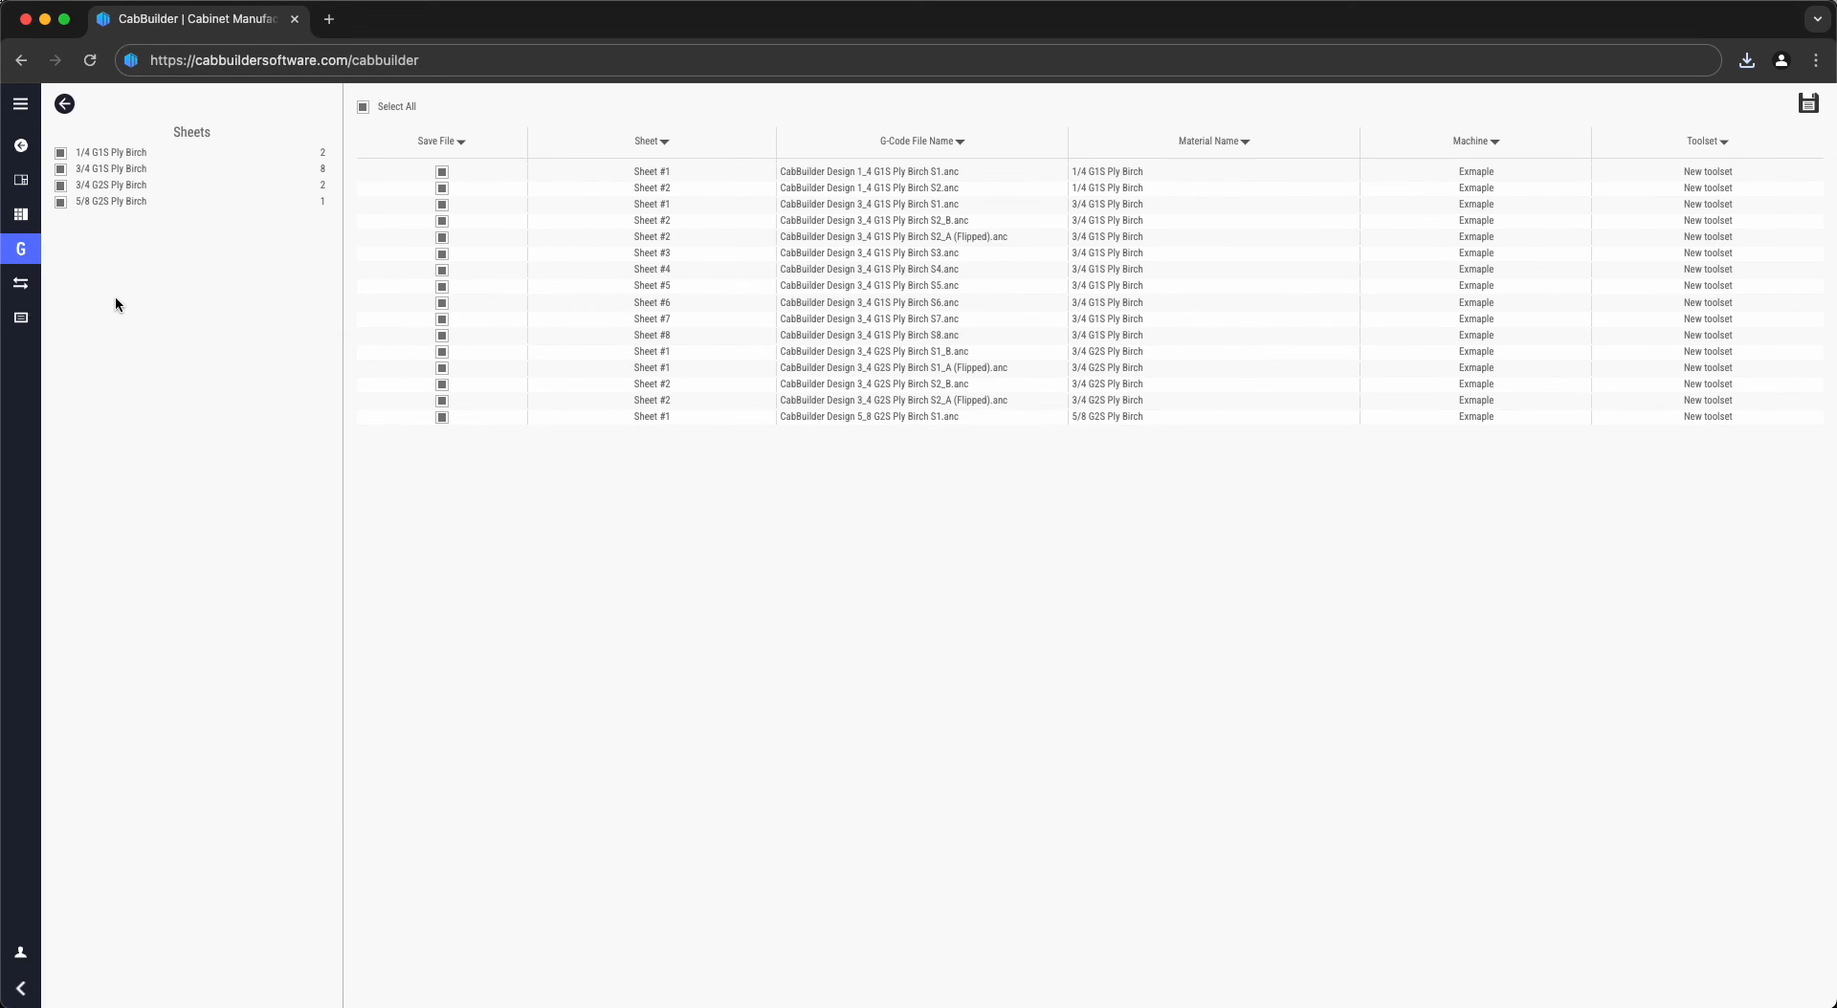
# - Review toolpath and label views, then show usage stats: 13 sheets, 57.22% used, 42.78% wasted
pyautogui.click(22, 285)
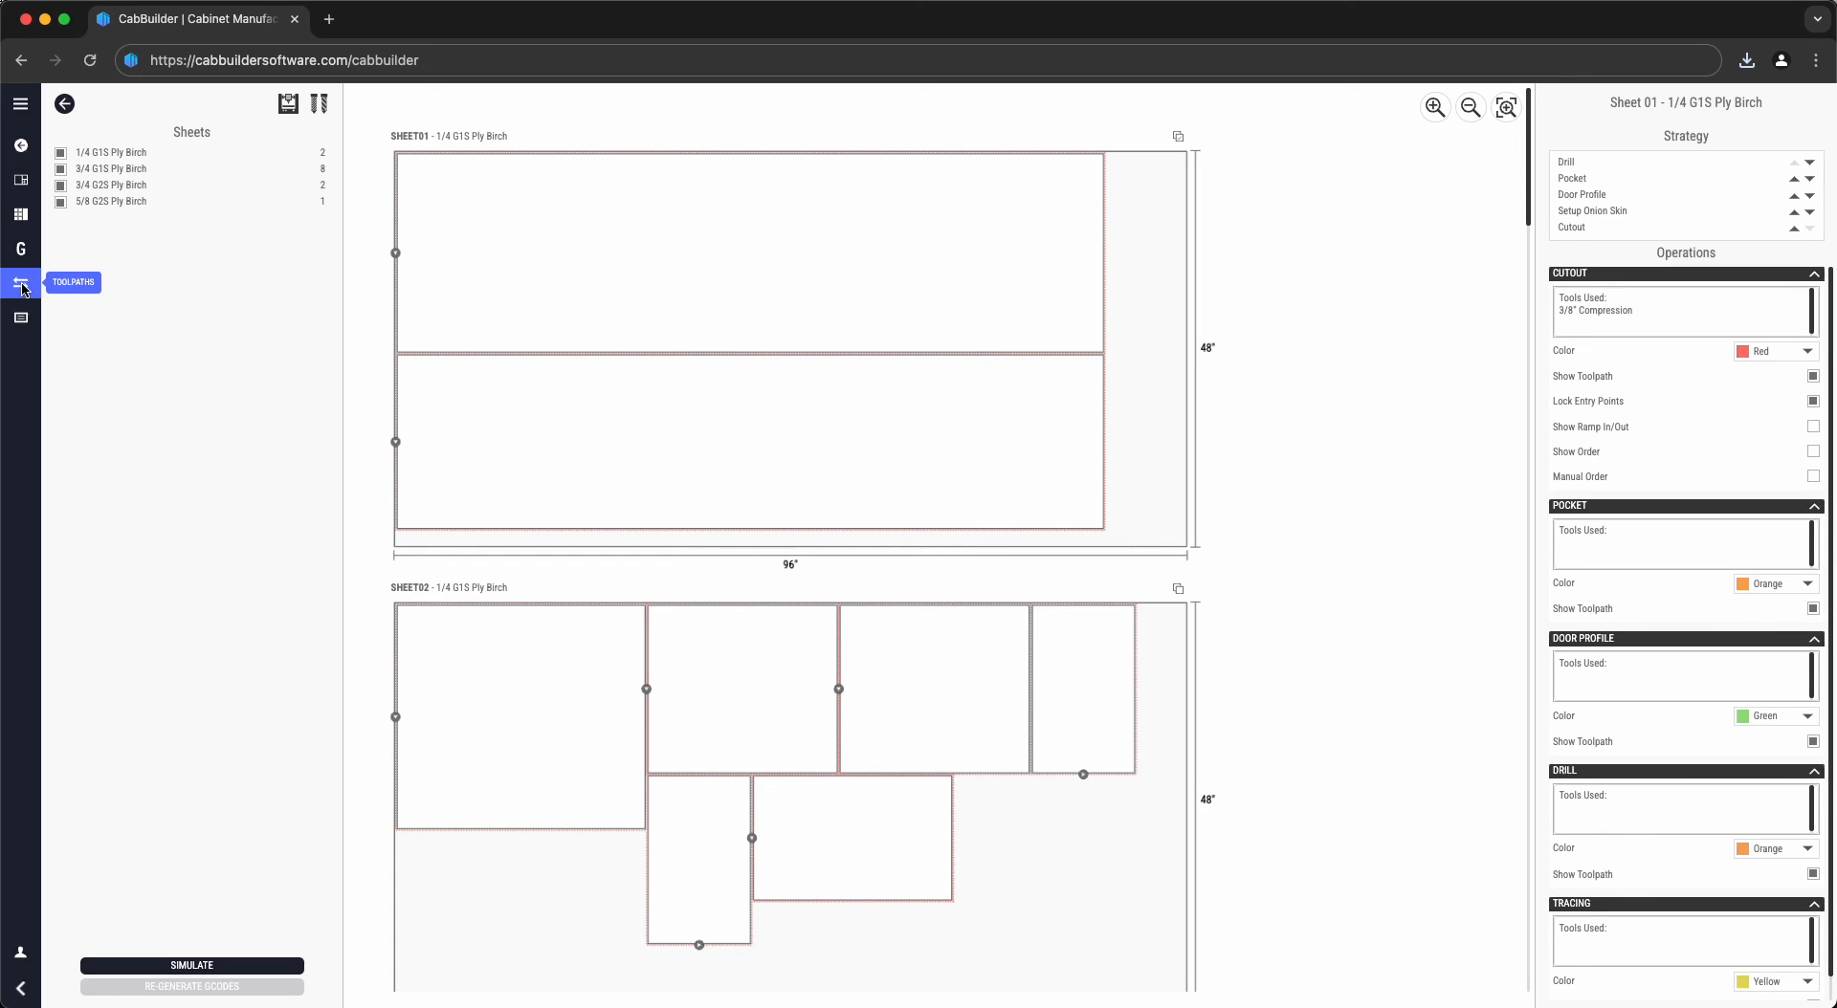
pyautogui.click(22, 324)
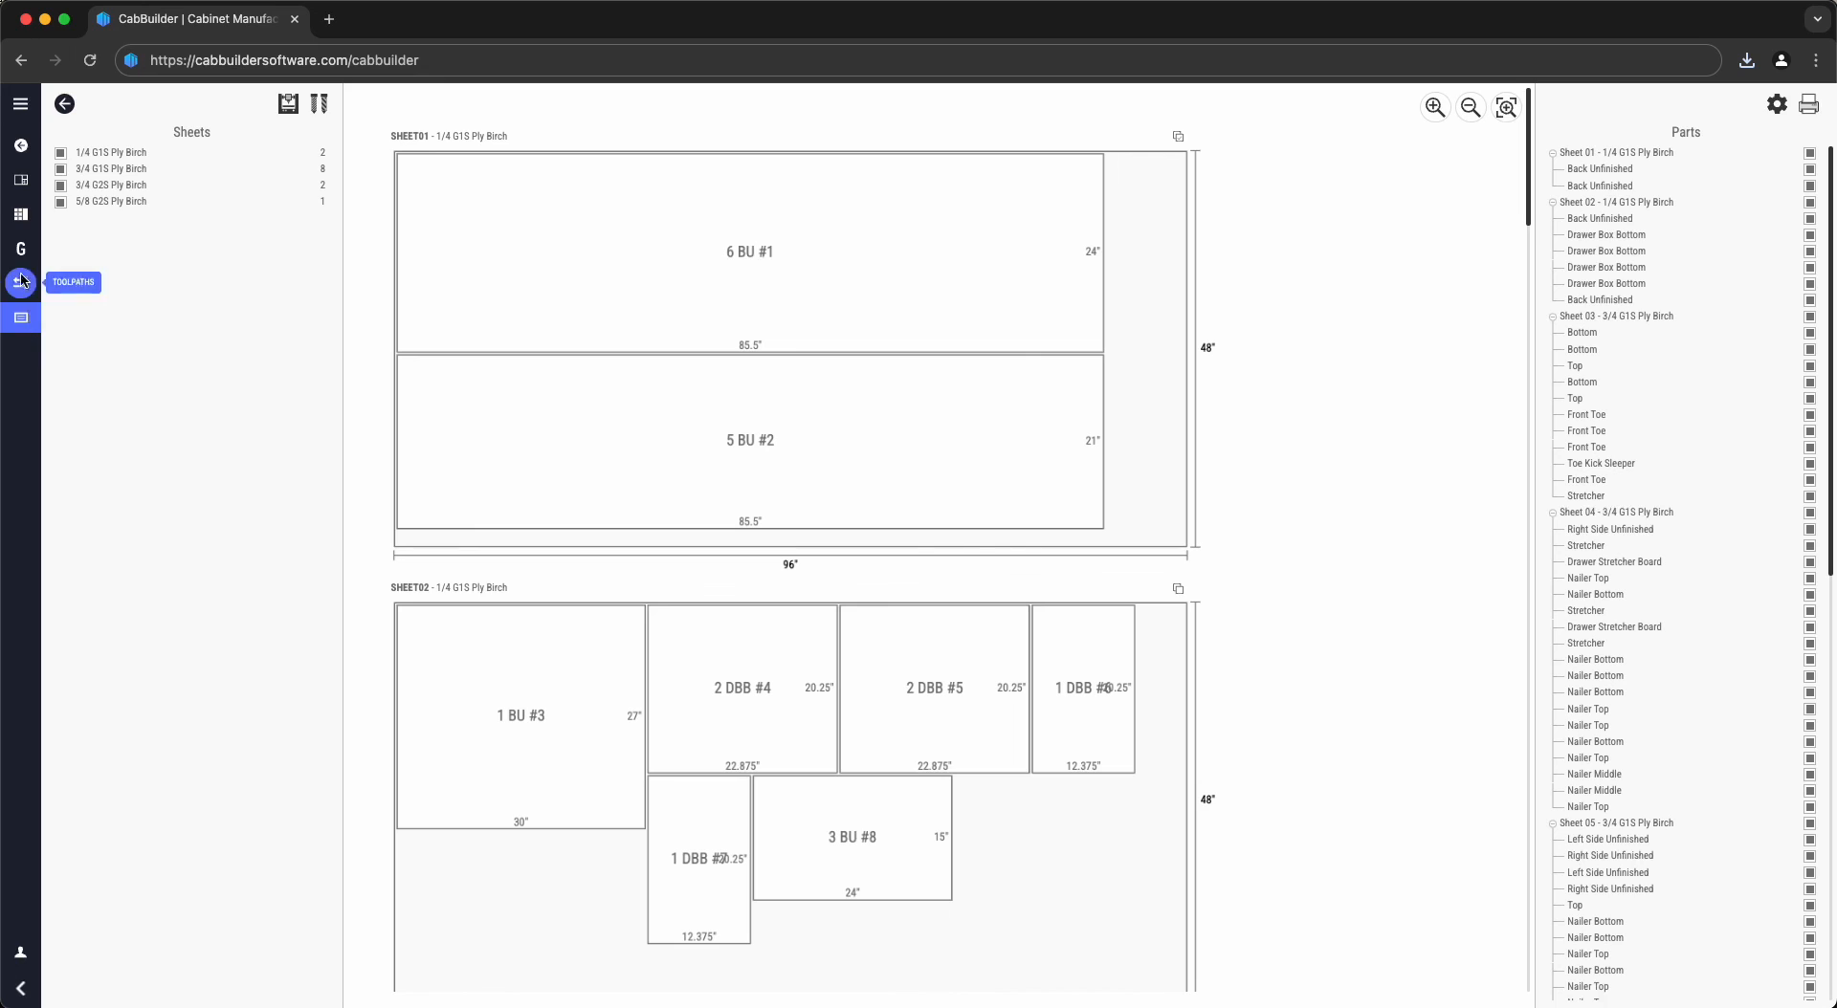
pyautogui.click(22, 214)
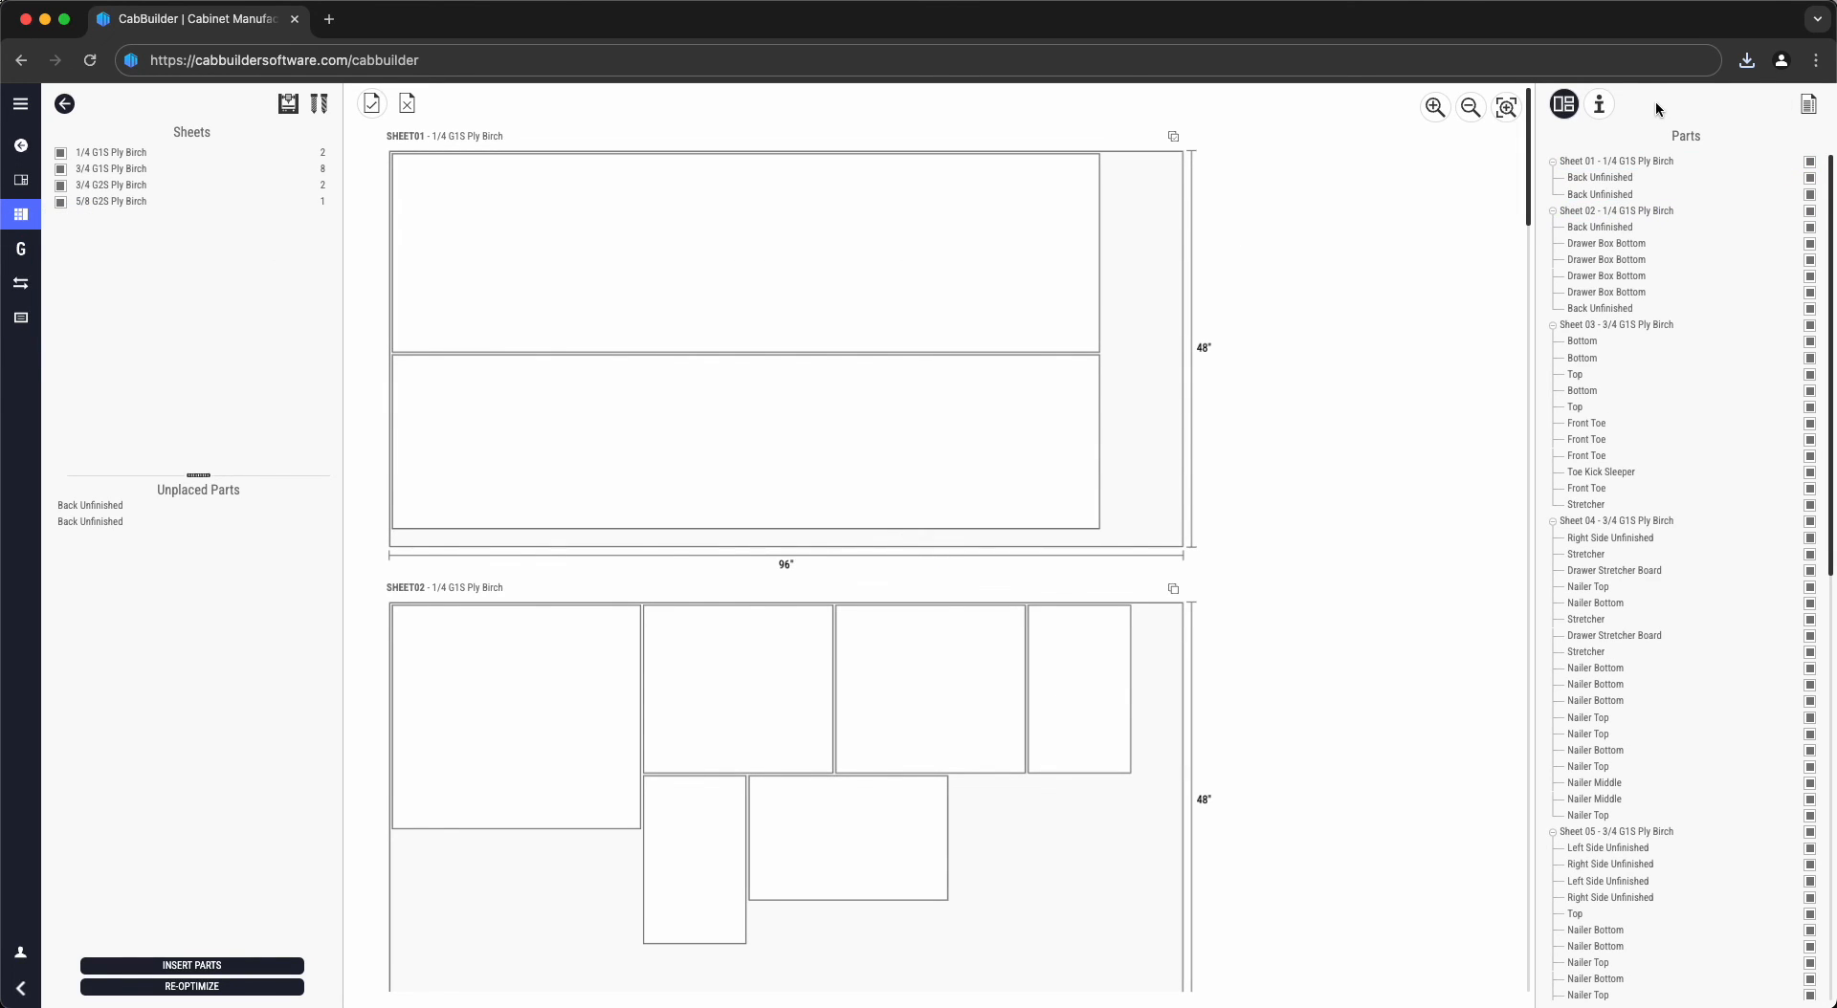
pyautogui.click(1600, 105)
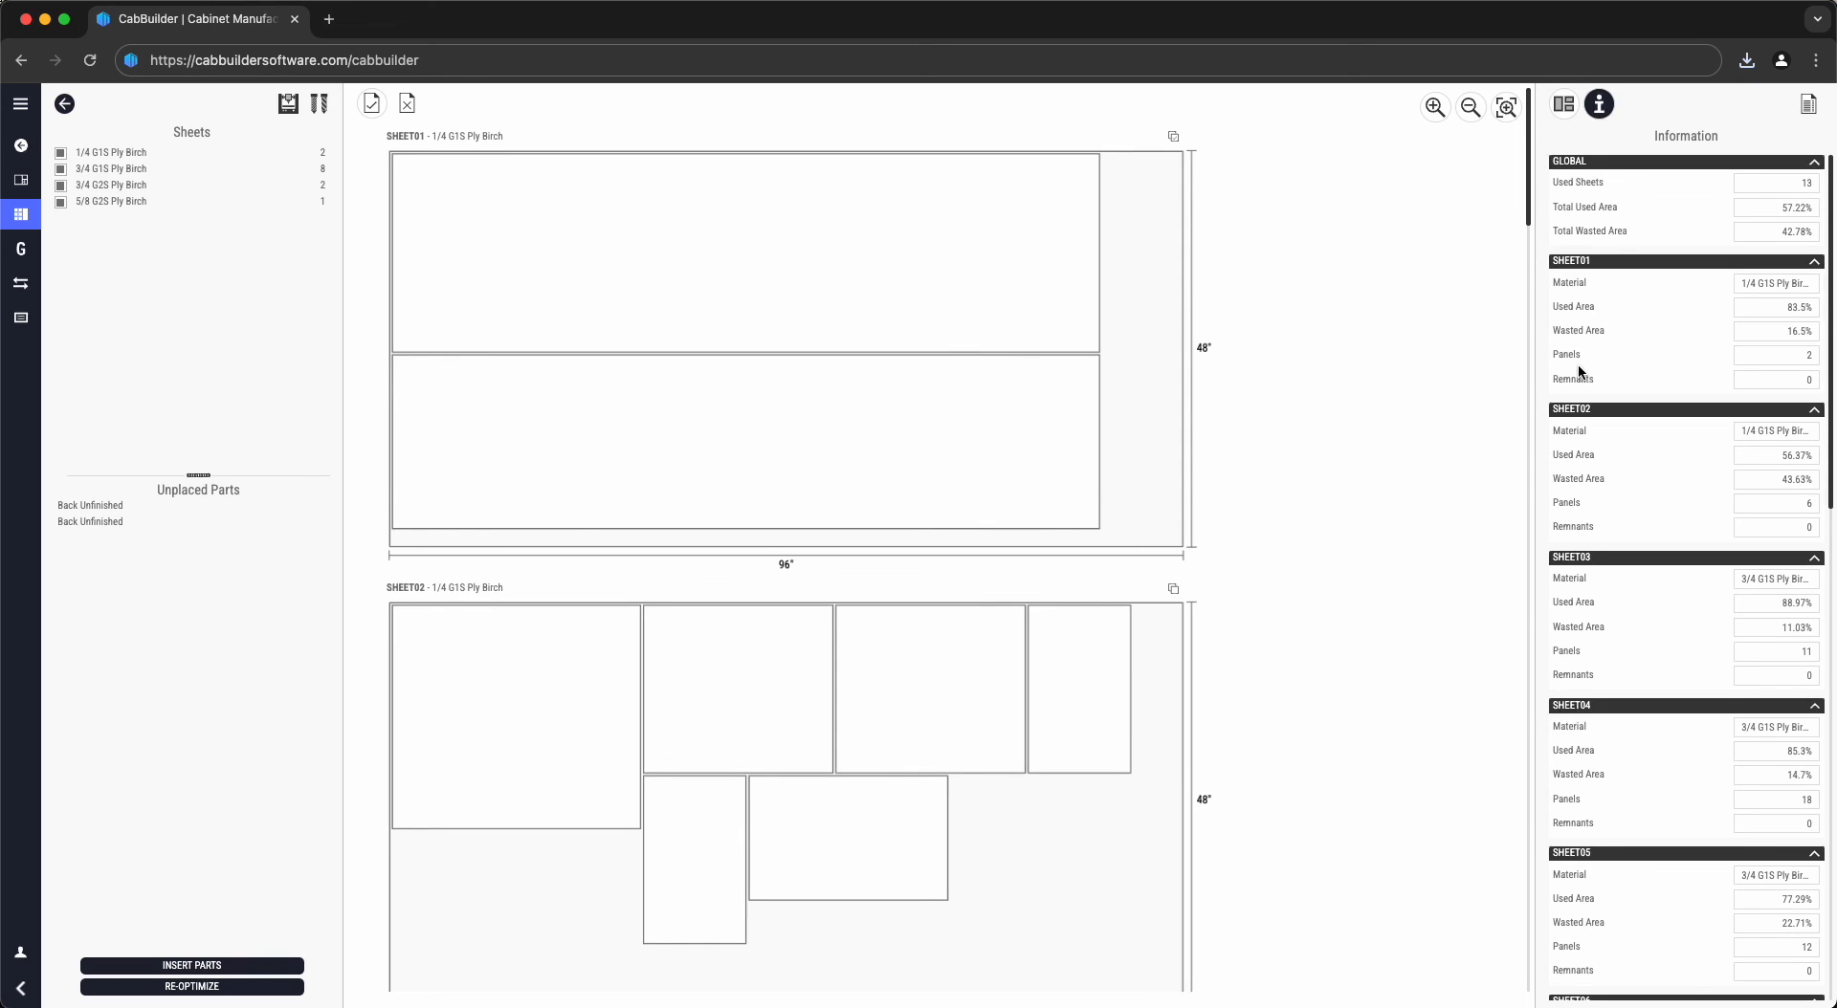